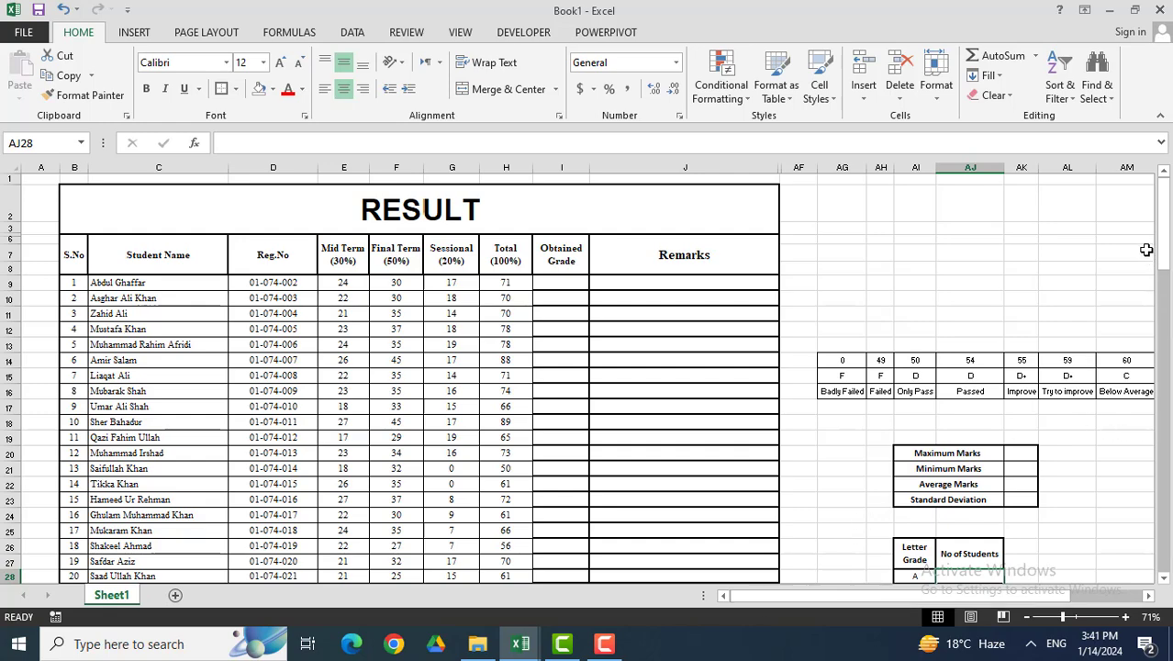
# Step: Examine the letter-grade count table and the marks, grades and remarks rows of the grading scale in AG14:AV16
pyautogui.scroll(-5, 1162, 237)
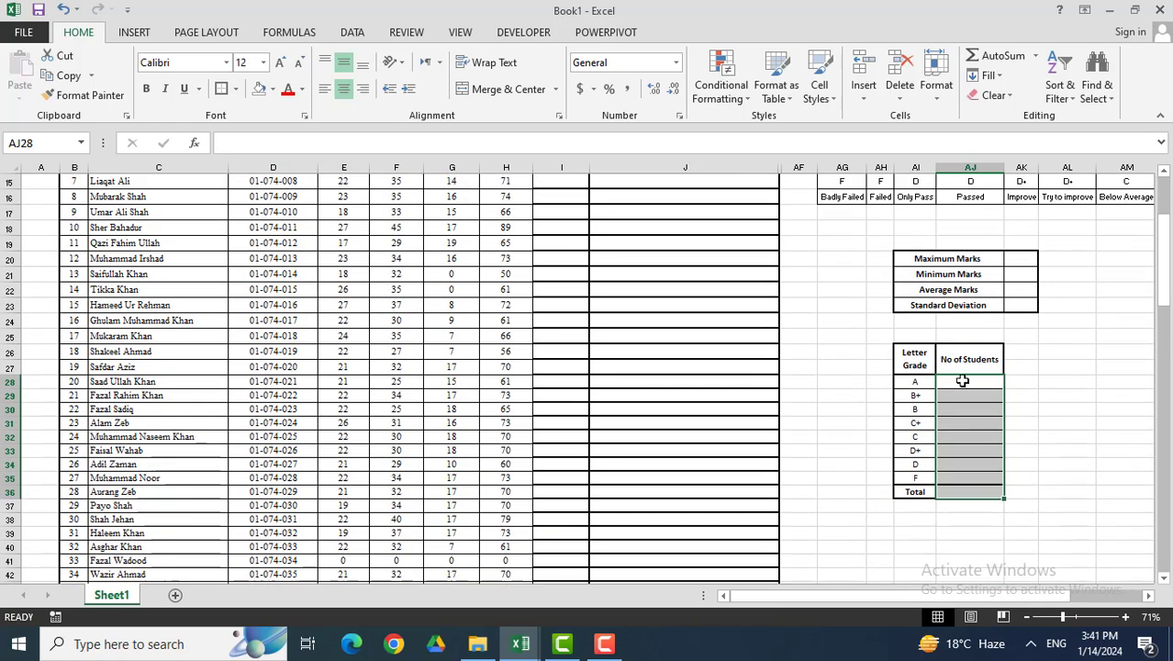
pyautogui.click(962, 380)
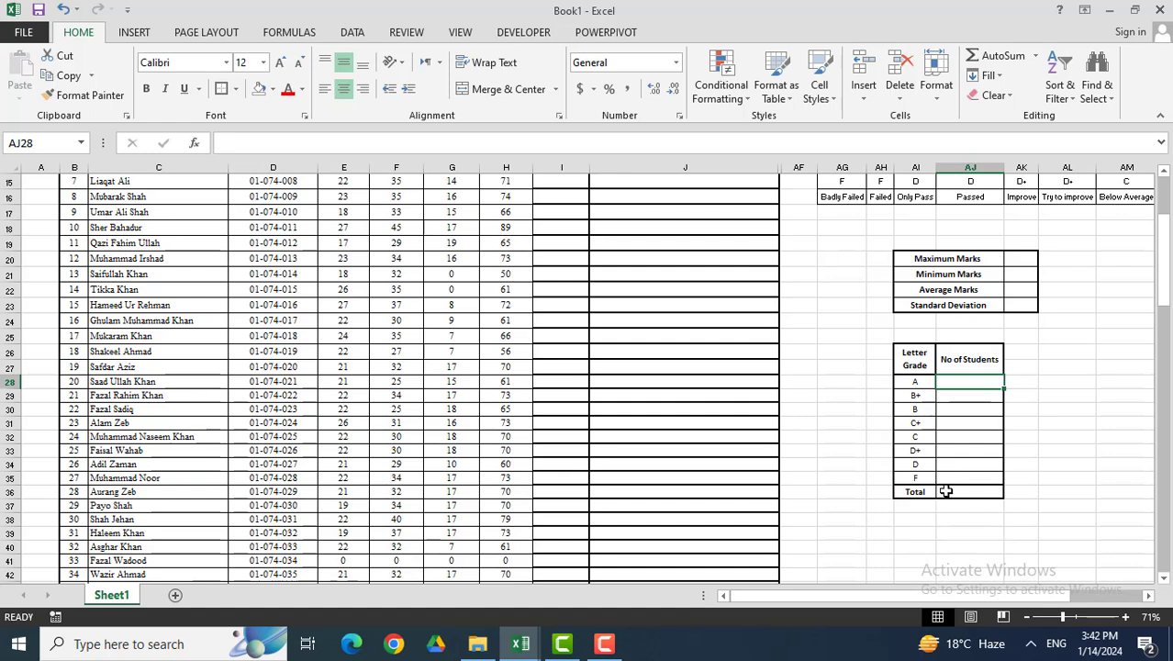
pyautogui.moveTo(1164, 295); pyautogui.dragTo(1163, 250)
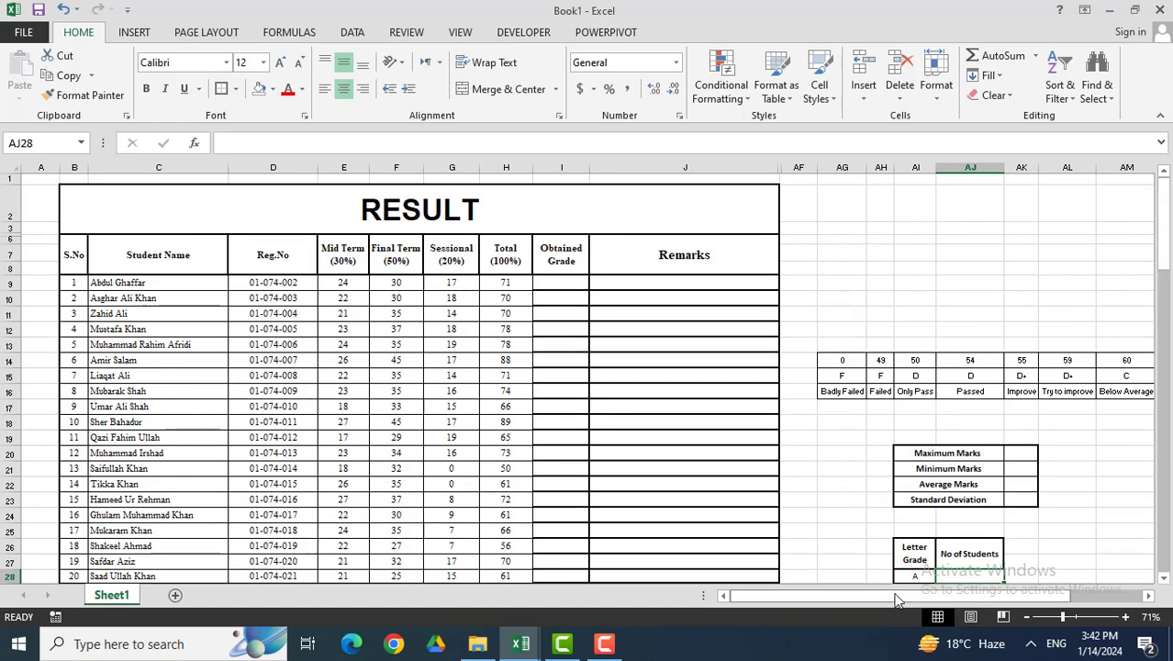
pyautogui.moveTo(898, 596); pyautogui.dragTo(951, 595)
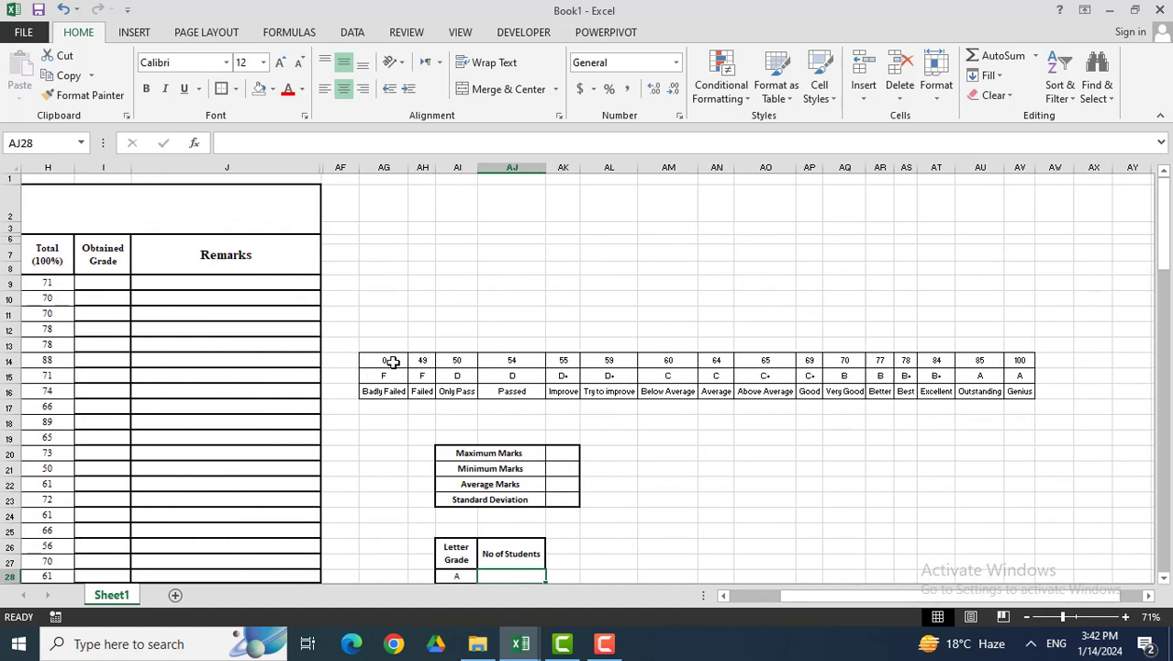
pyautogui.moveTo(390, 359); pyautogui.dragTo(992, 394)
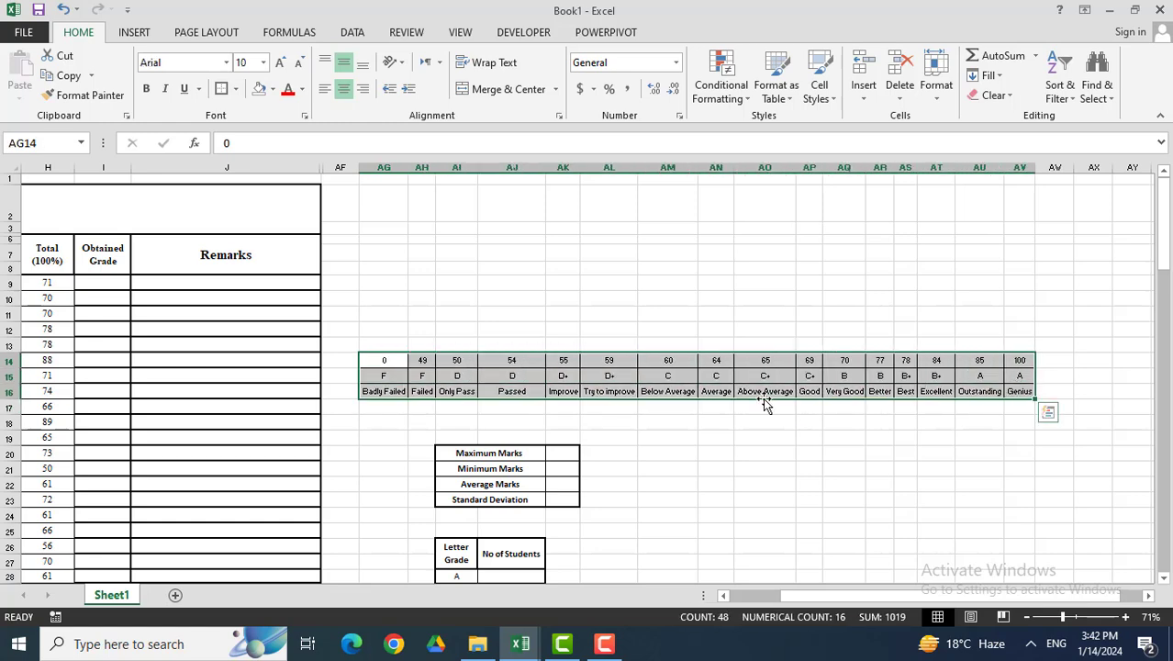
pyautogui.click(386, 359)
pyautogui.moveTo(385, 359); pyautogui.dragTo(362, 362)
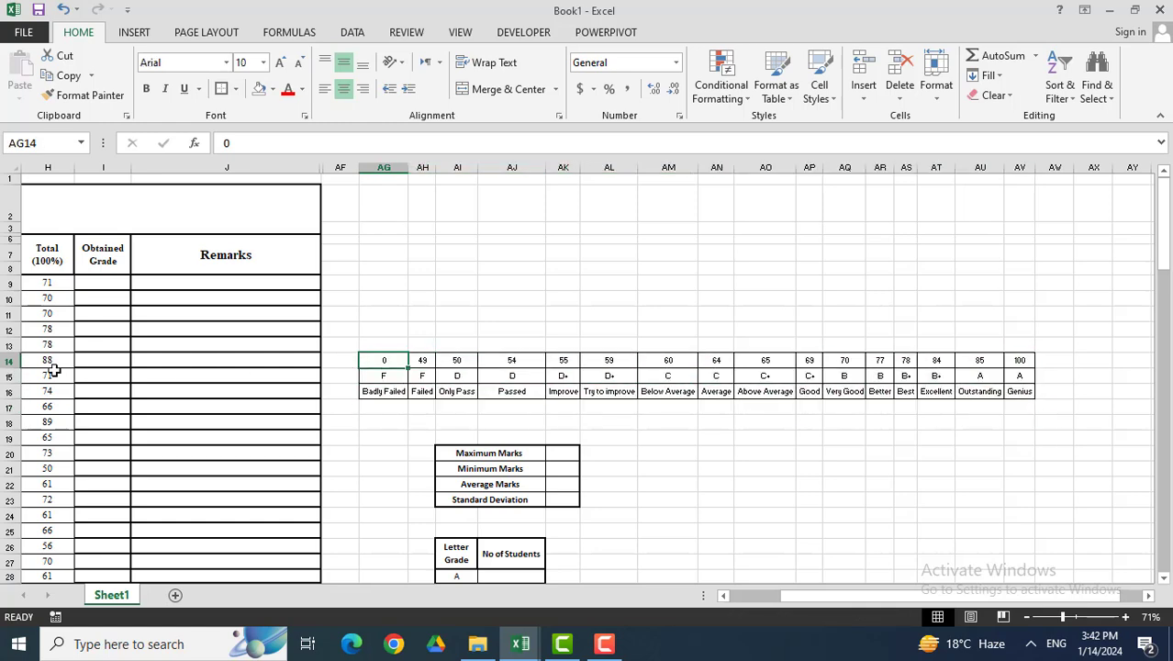
pyautogui.click(11, 360)
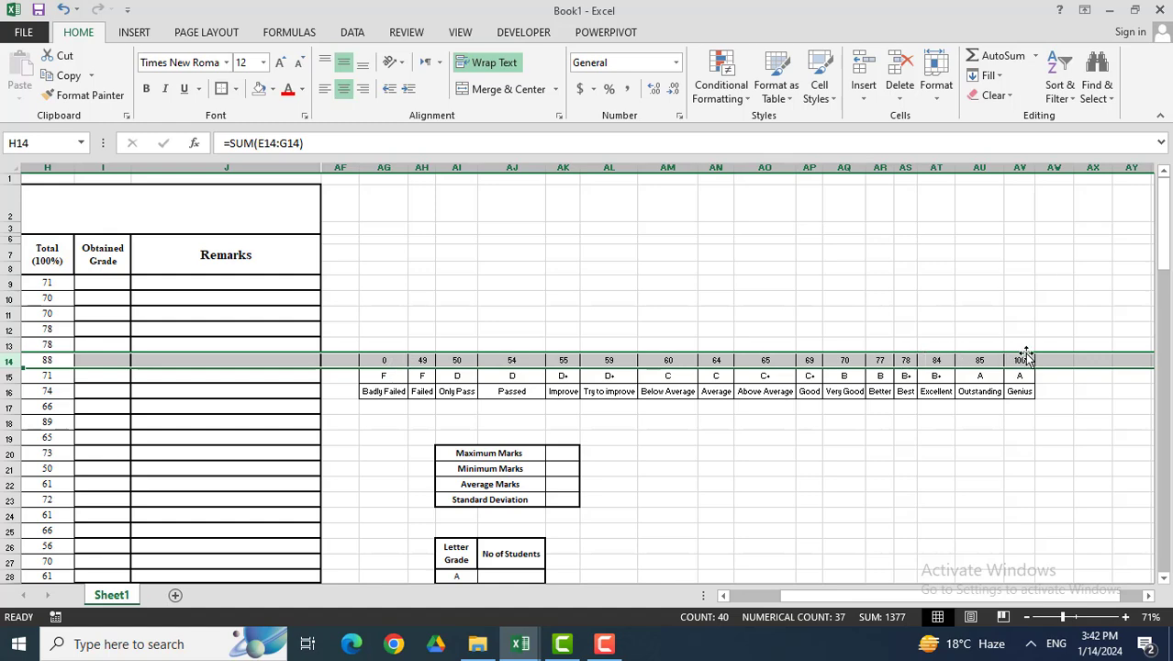
pyautogui.click(946, 454)
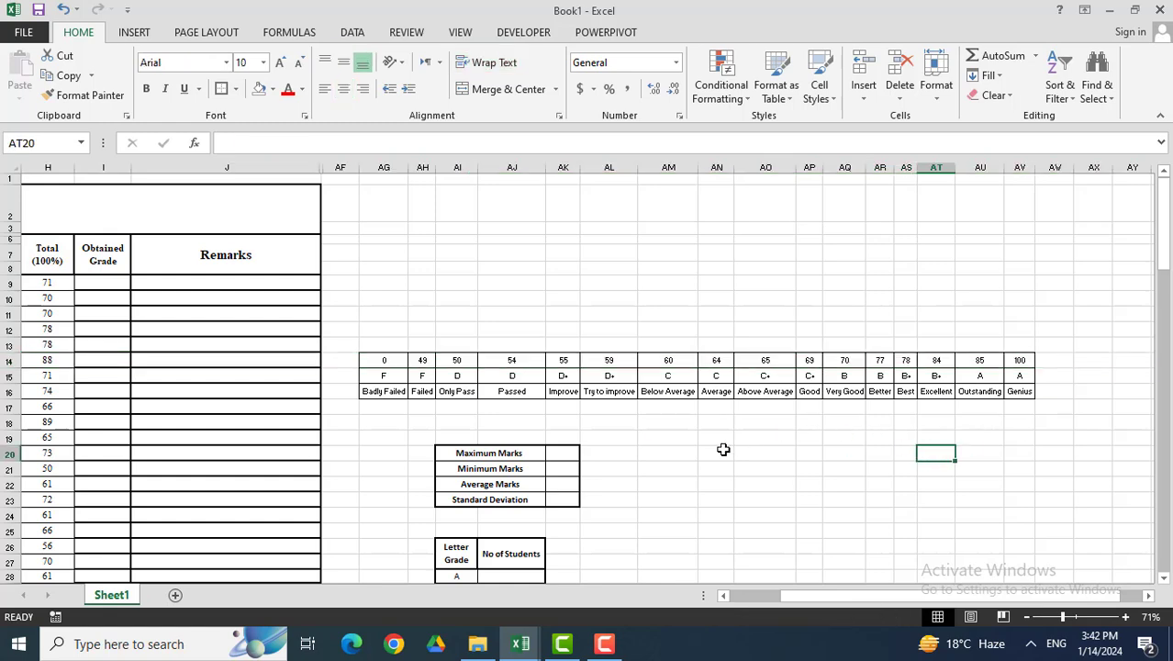
pyautogui.click(5, 377)
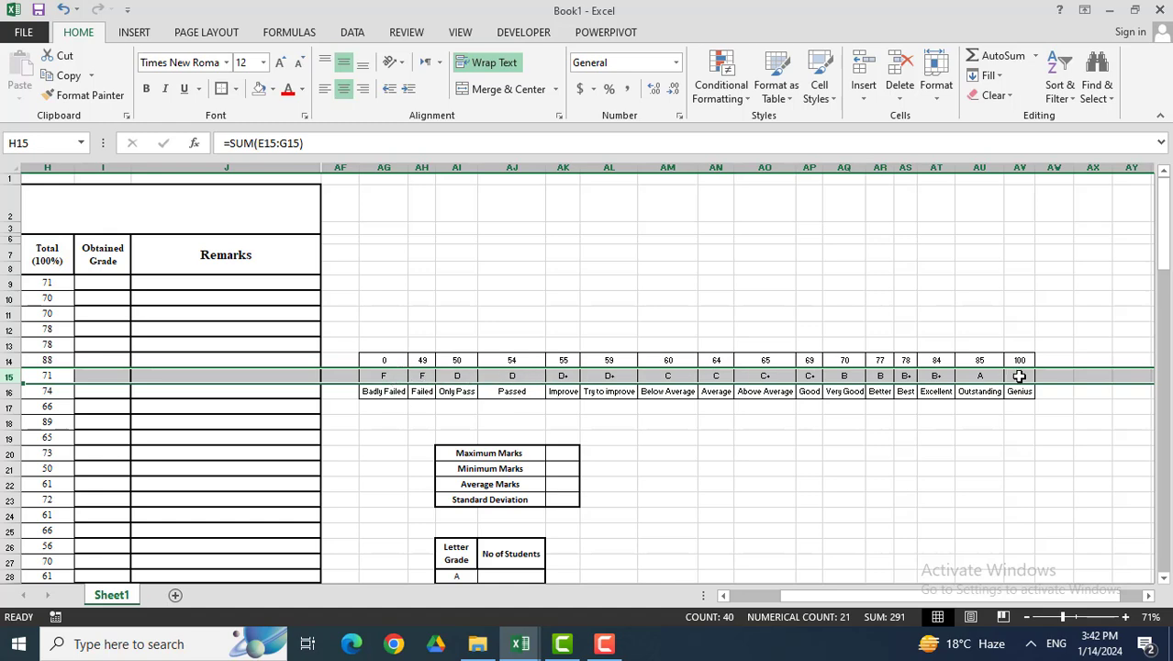
pyautogui.click(880, 437)
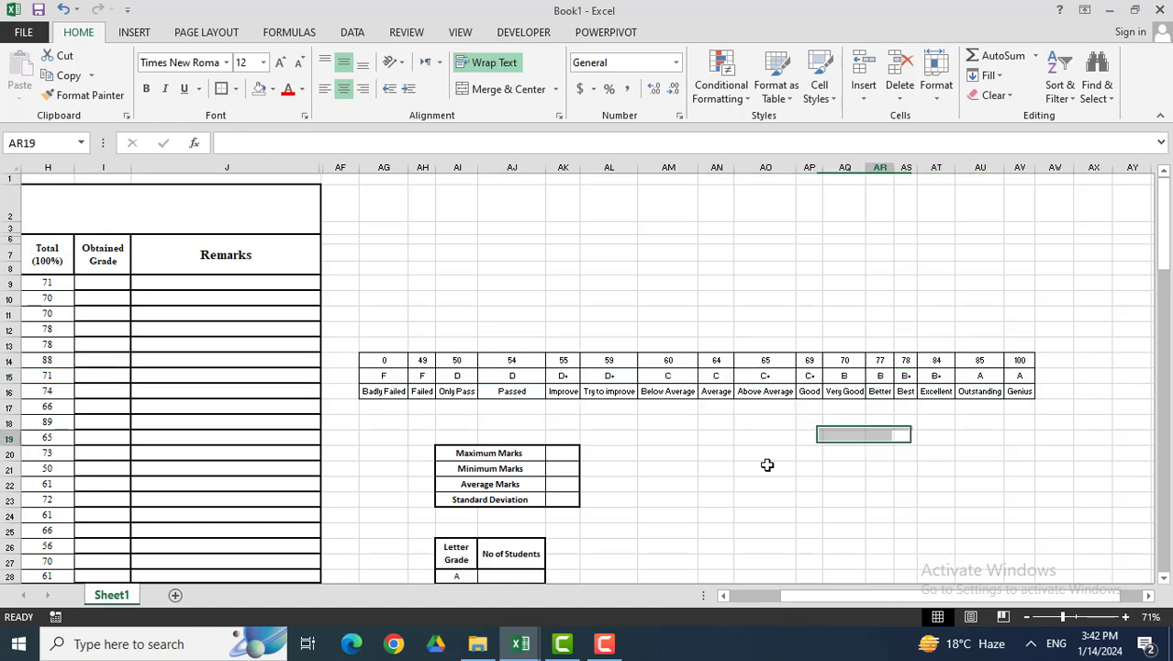
pyautogui.click(8, 387)
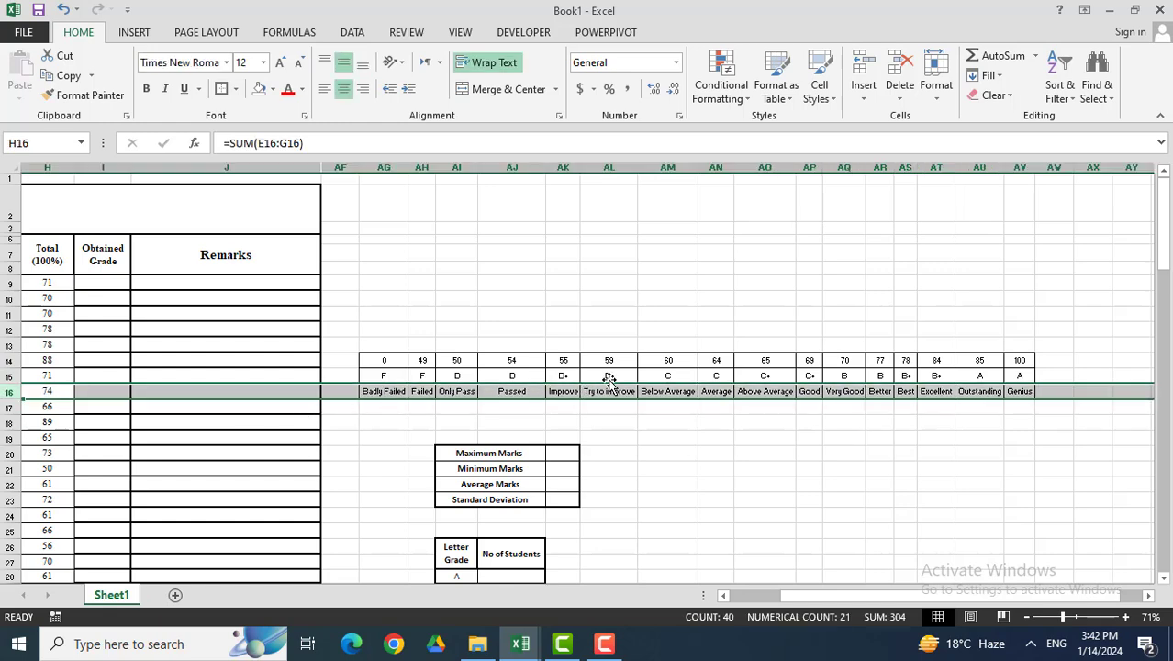
pyautogui.click(749, 471)
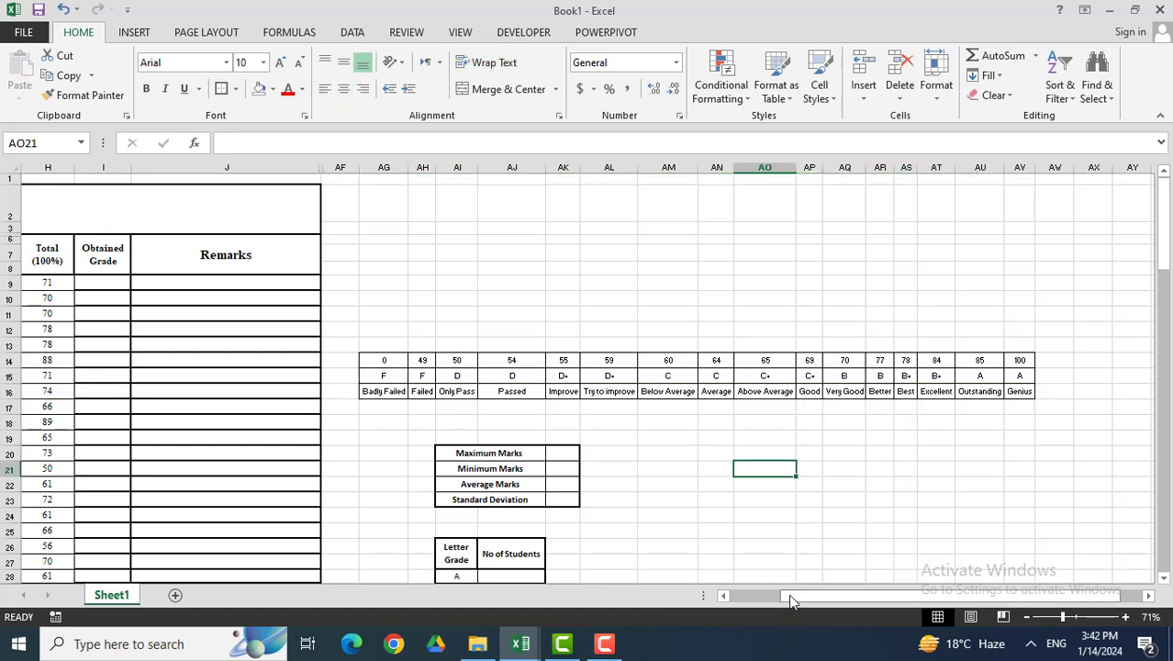
# Step: Start an HLOOKUP formula in the first student's Obtained Grade cell I9, with the total in H9 as the lookup value
pyautogui.hscroll(-3, 774, 597)
pyautogui.hscroll(-2, 774, 598)
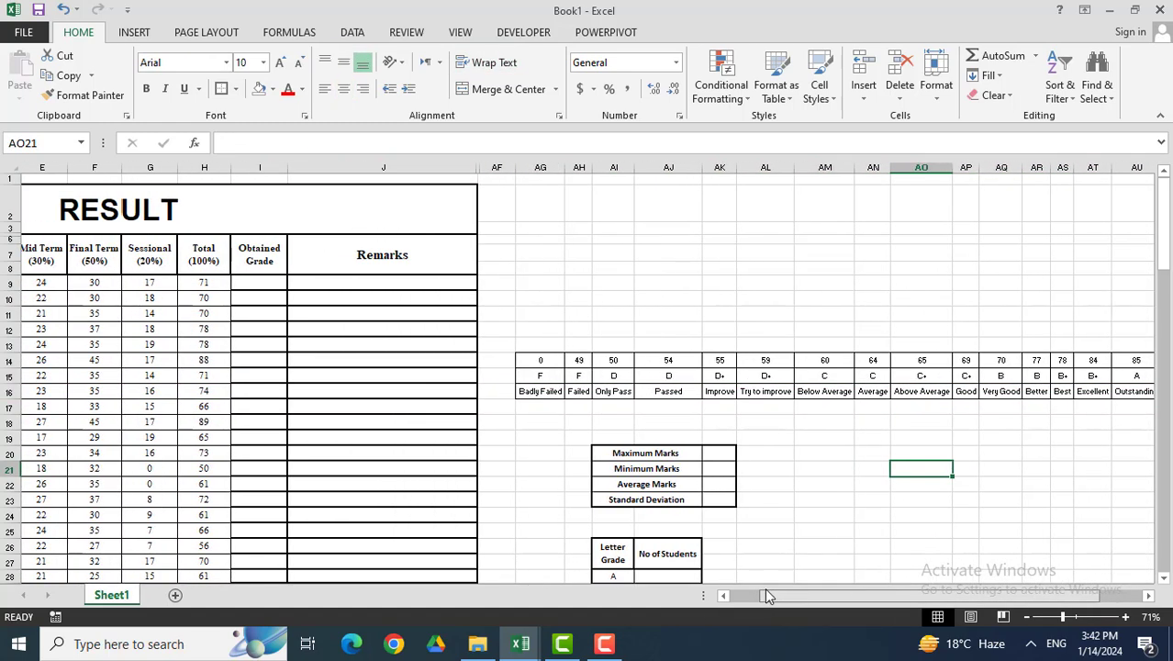
pyautogui.hscroll(-1, 767, 597)
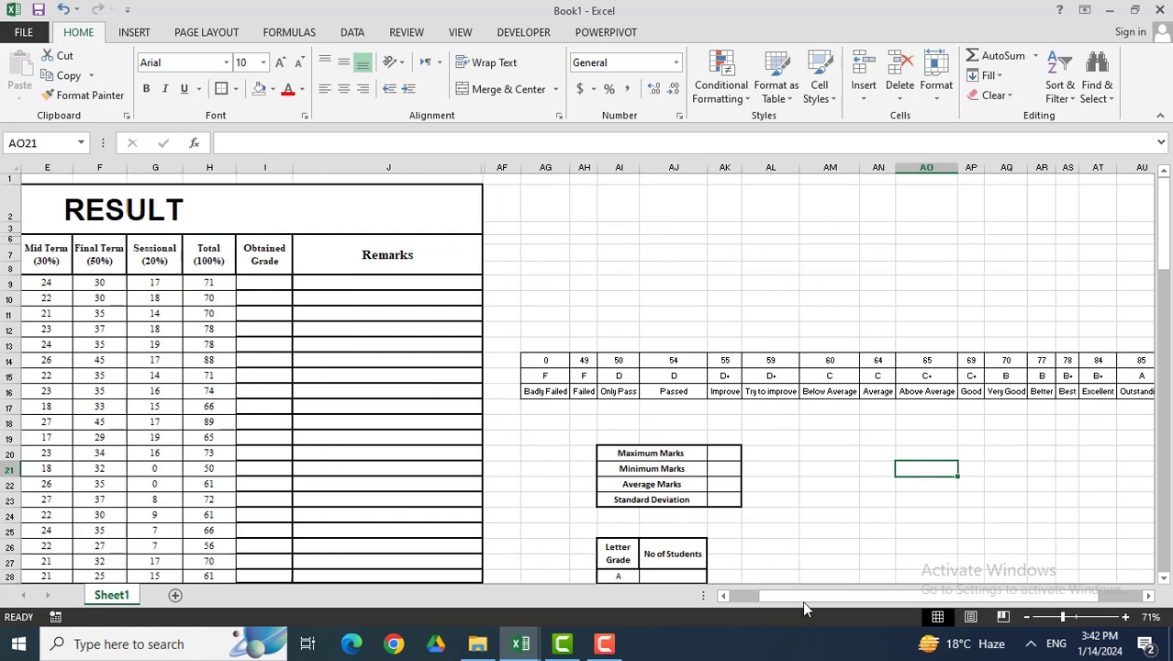
pyautogui.hscroll(3, 802, 600)
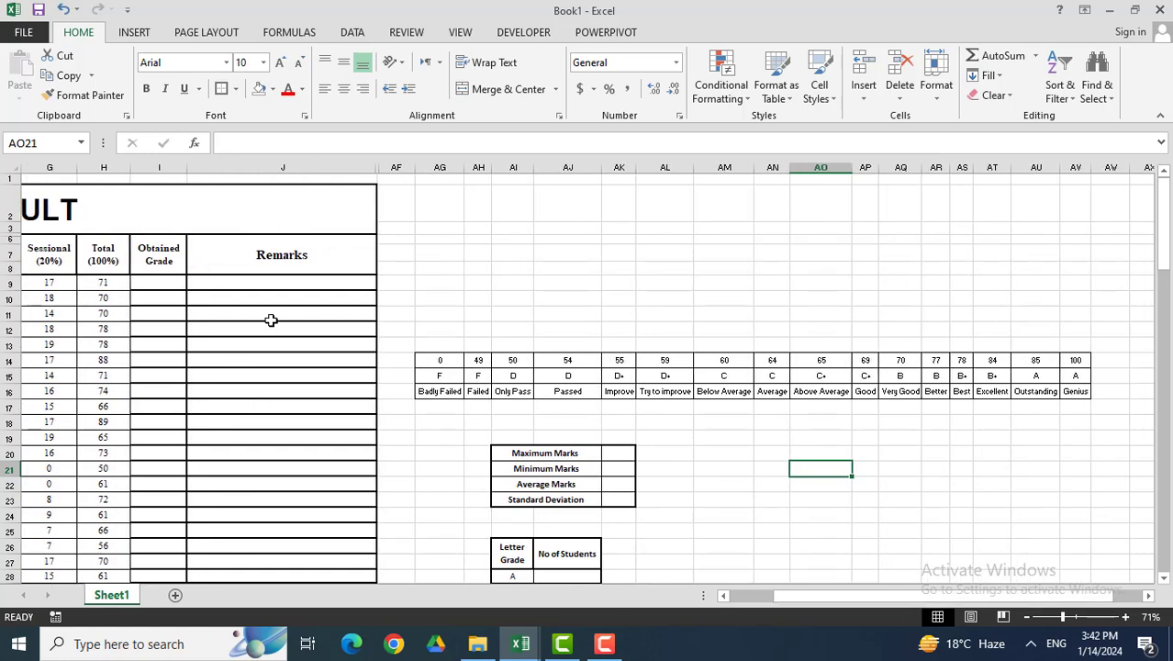
pyautogui.click(173, 283)
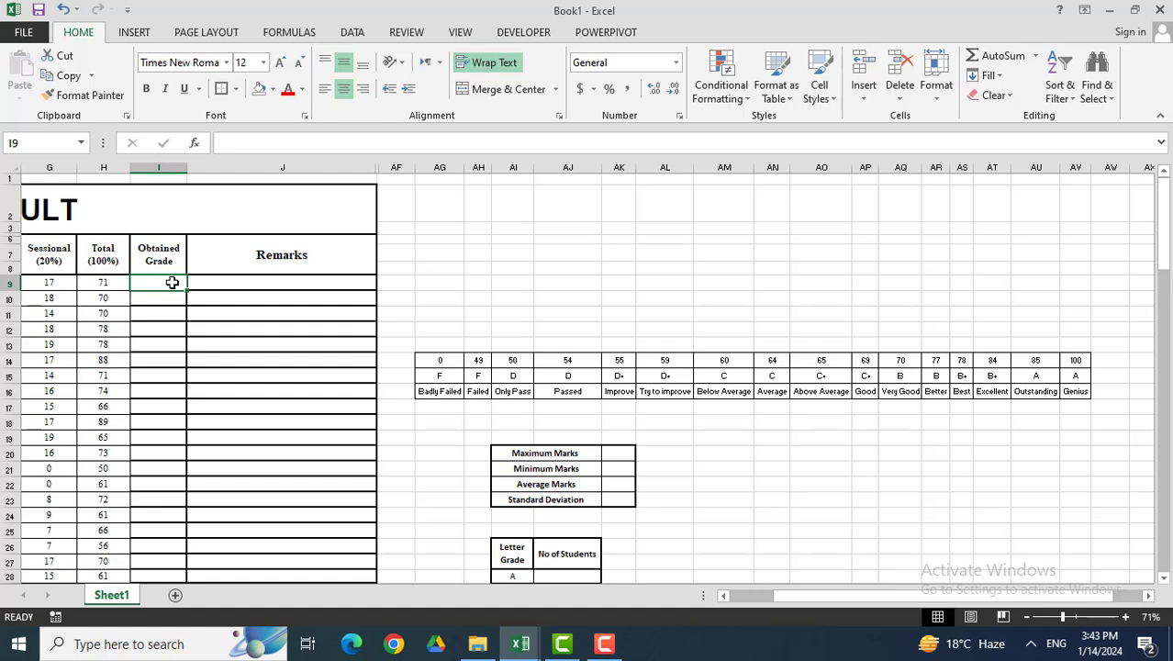
pyautogui.write('=')
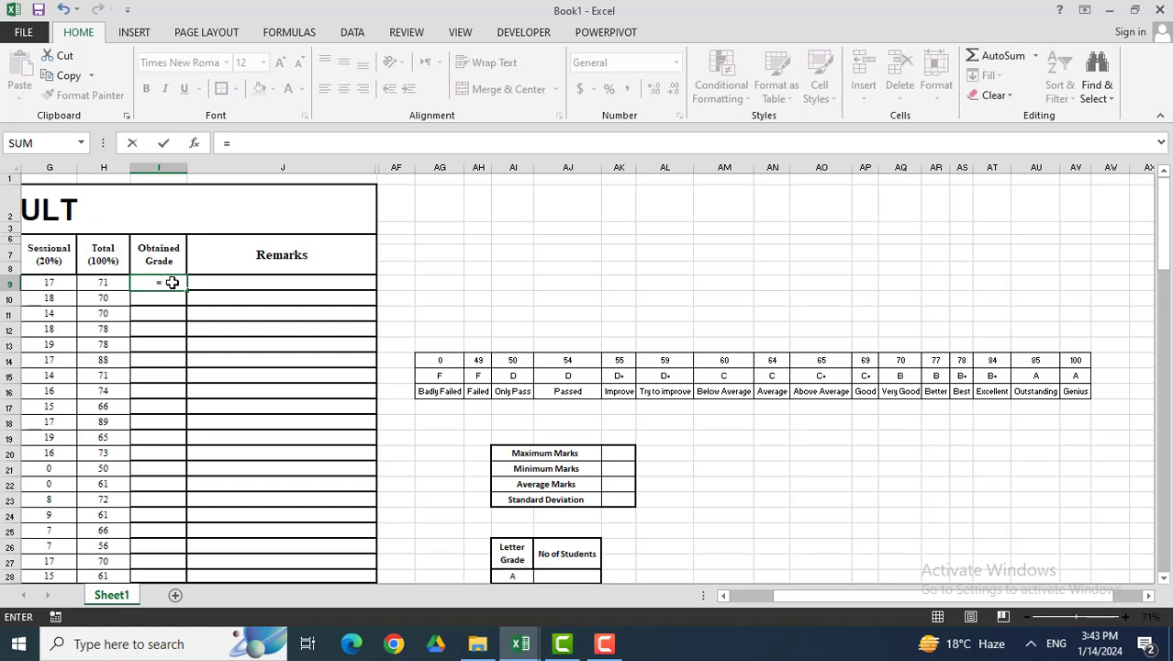
pyautogui.write('HOL')
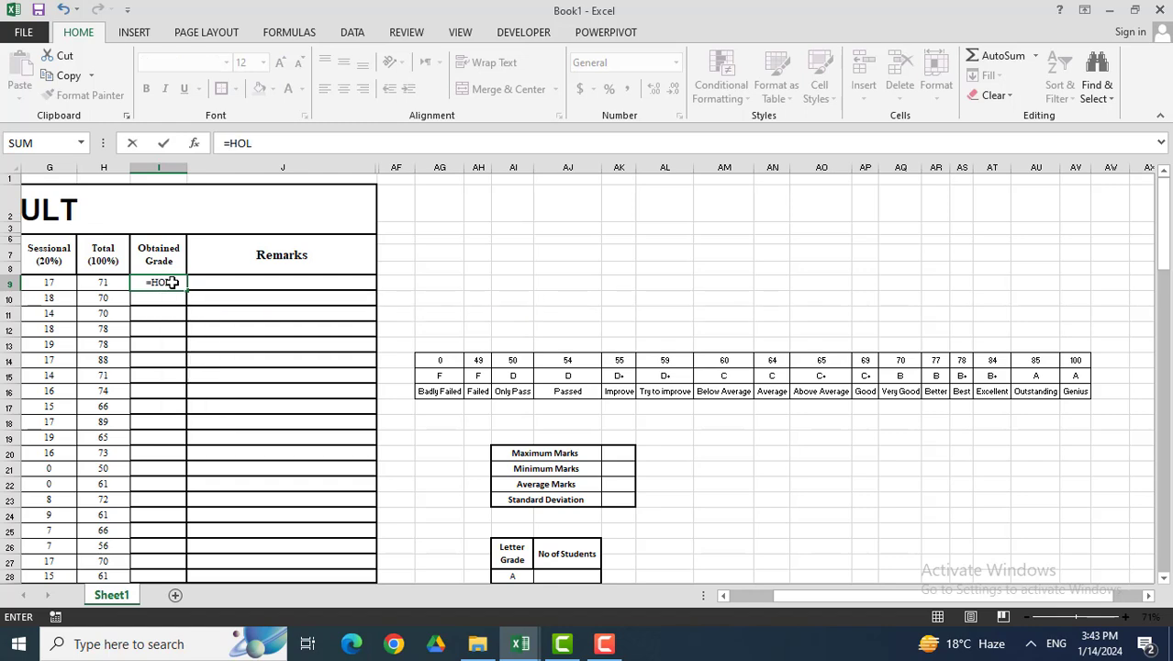
pyautogui.press('BackSpace')
pyautogui.press('BackSpace')
pyautogui.write('LOOKU')
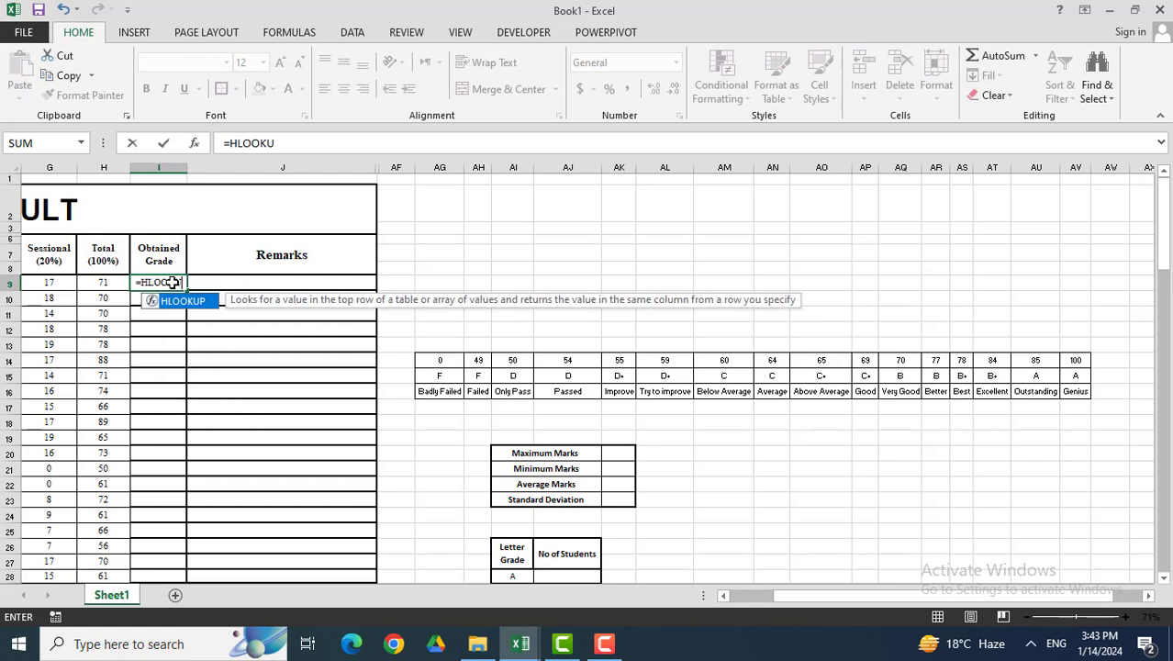
pyautogui.write('P(')
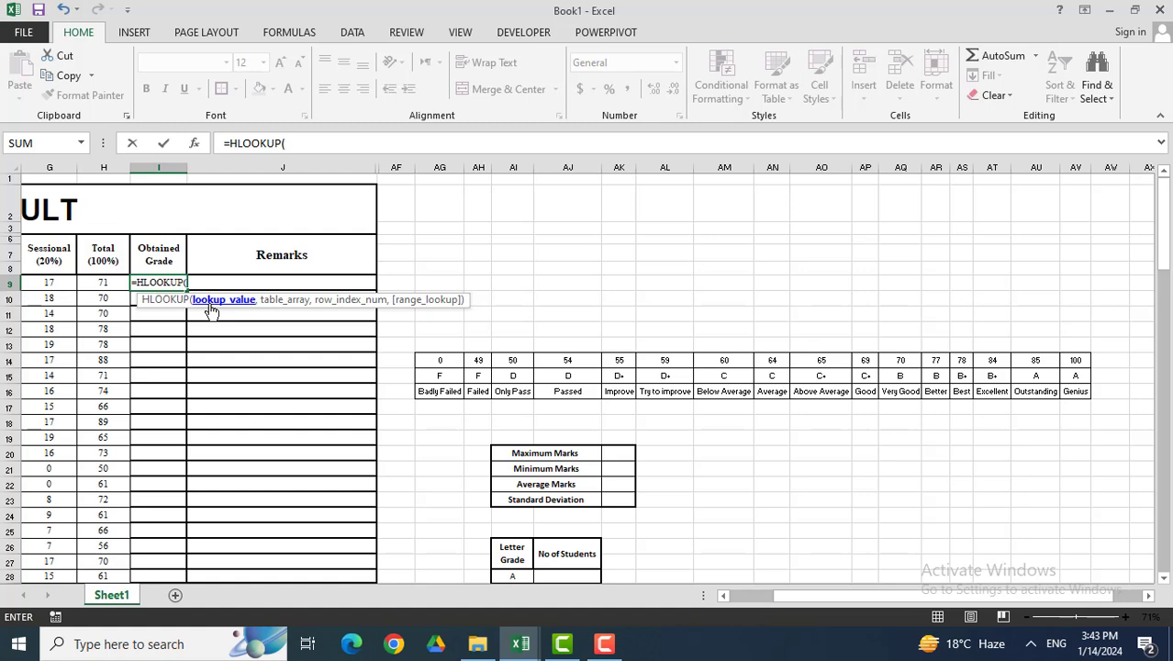
pyautogui.click(116, 283)
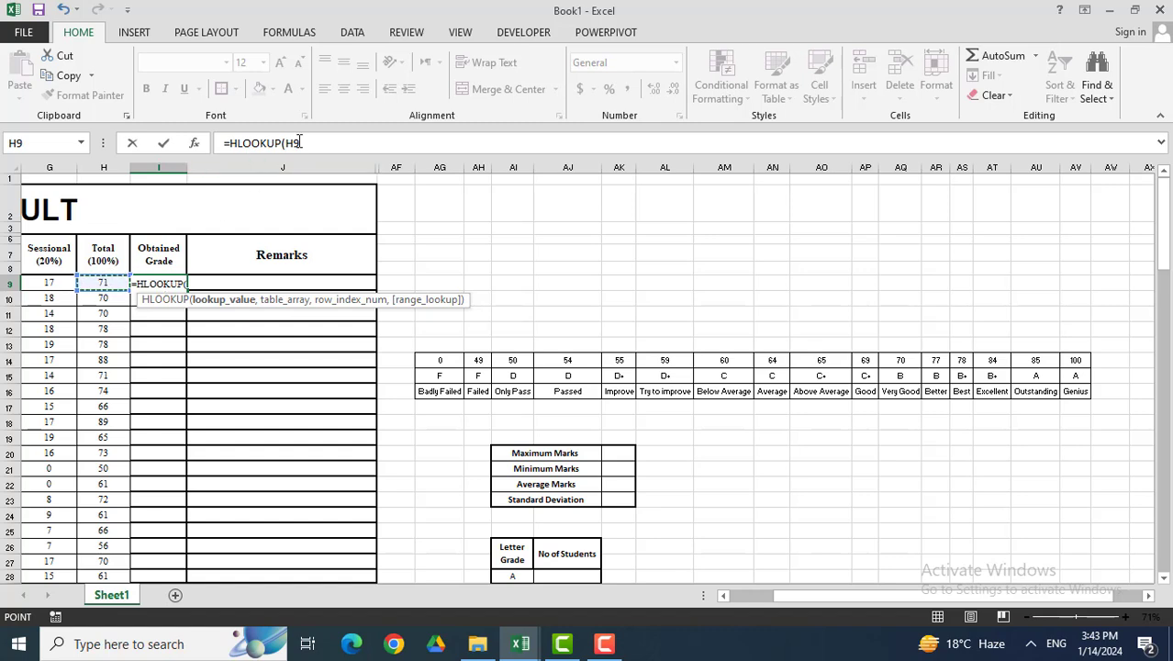
pyautogui.click(298, 142)
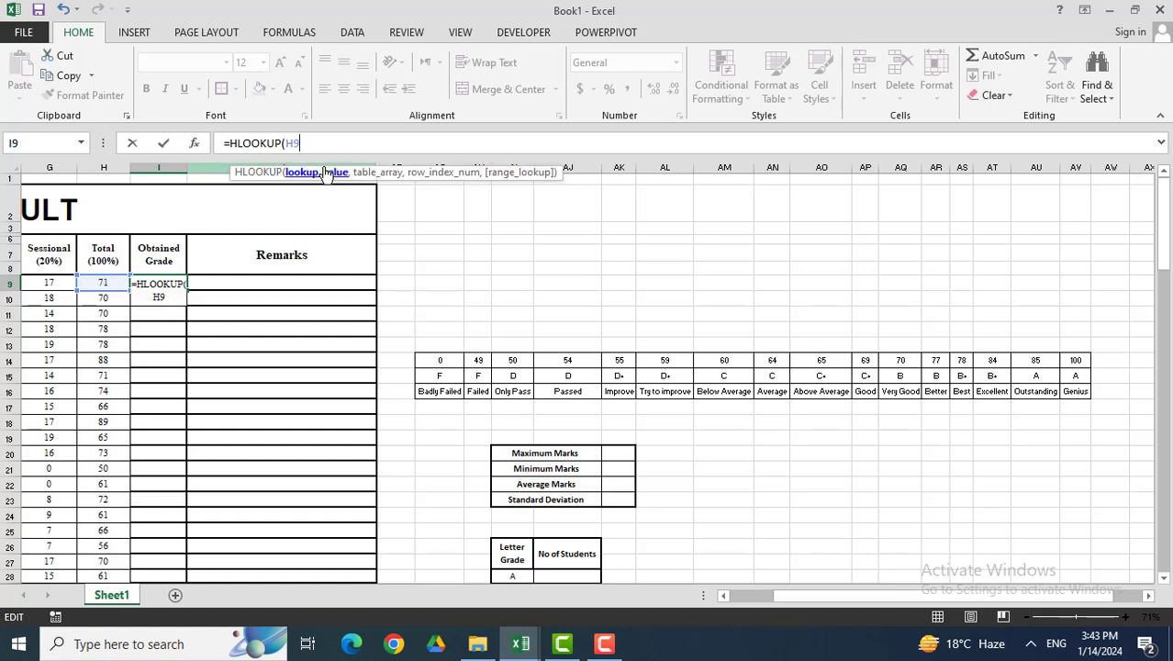
pyautogui.write(',')
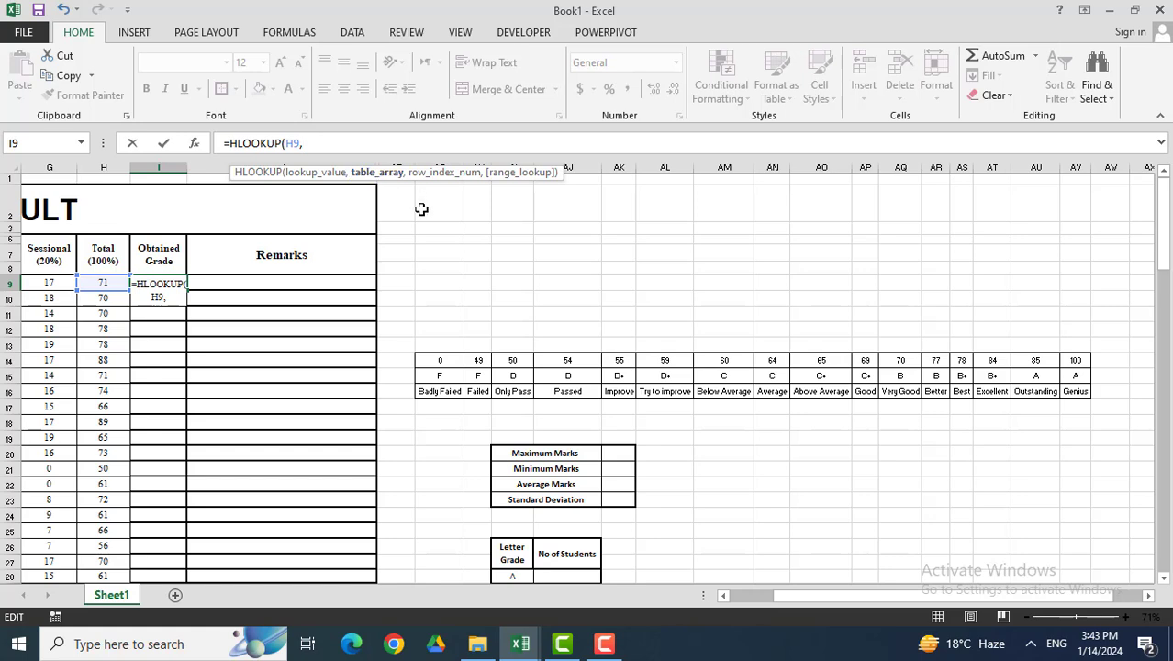
# Step: Set the HLOOKUP table array to the grading scale as the absolute range $AG$14:$AV$16
pyautogui.moveTo(442, 361); pyautogui.dragTo(1076, 387)
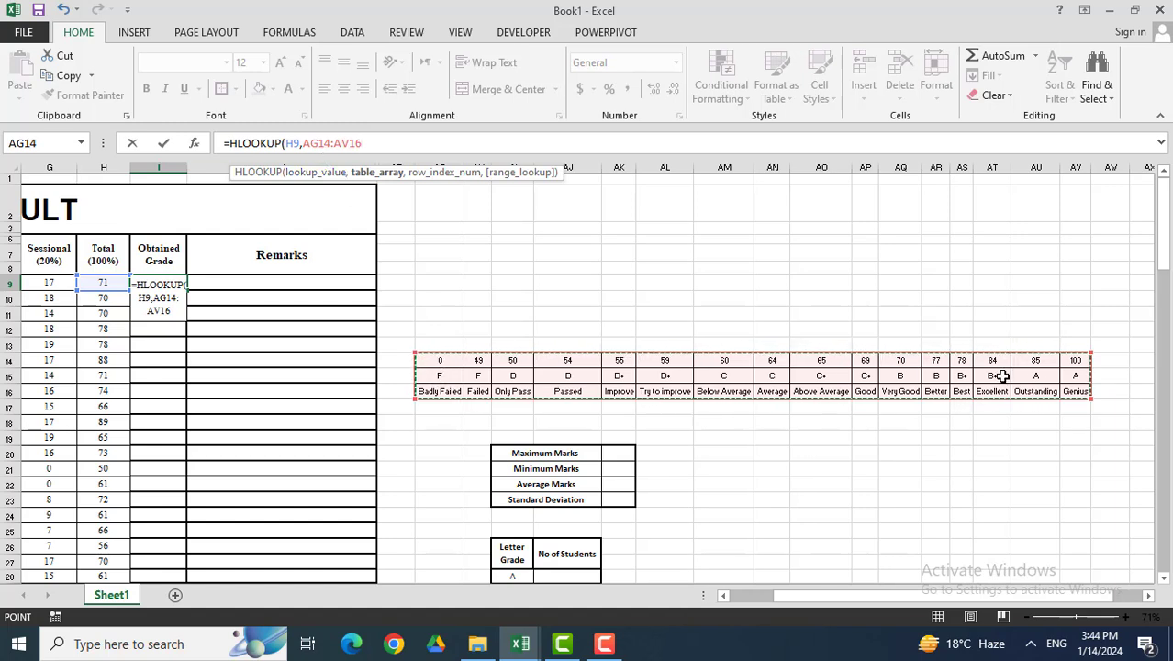
pyautogui.click(306, 143)
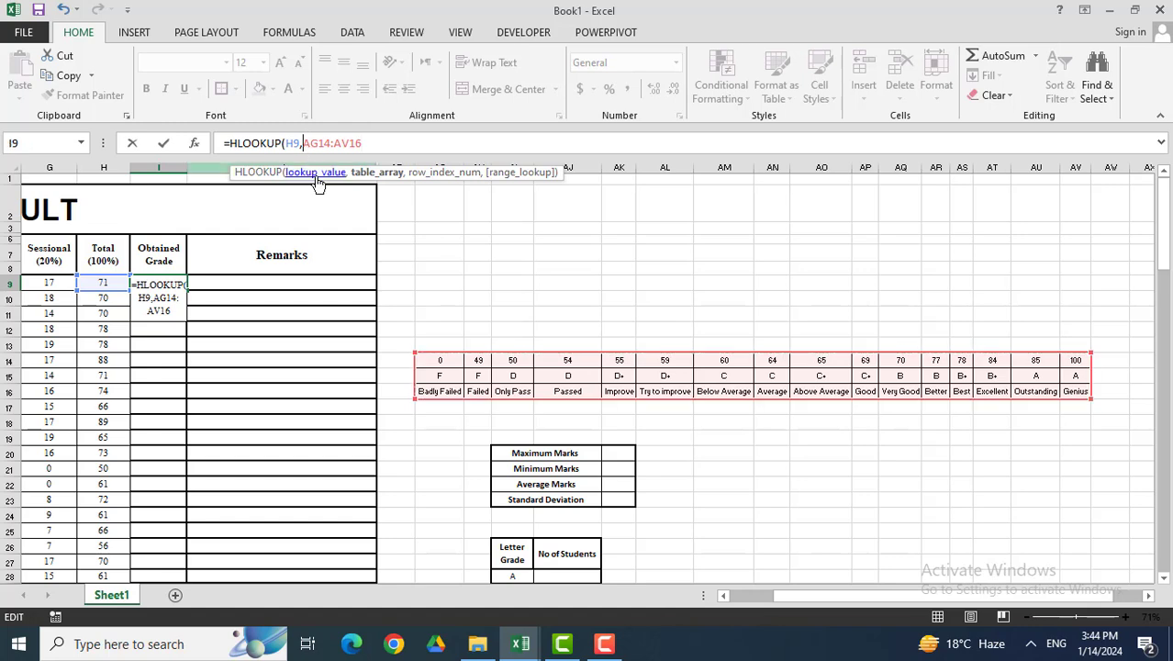
pyautogui.write('$')
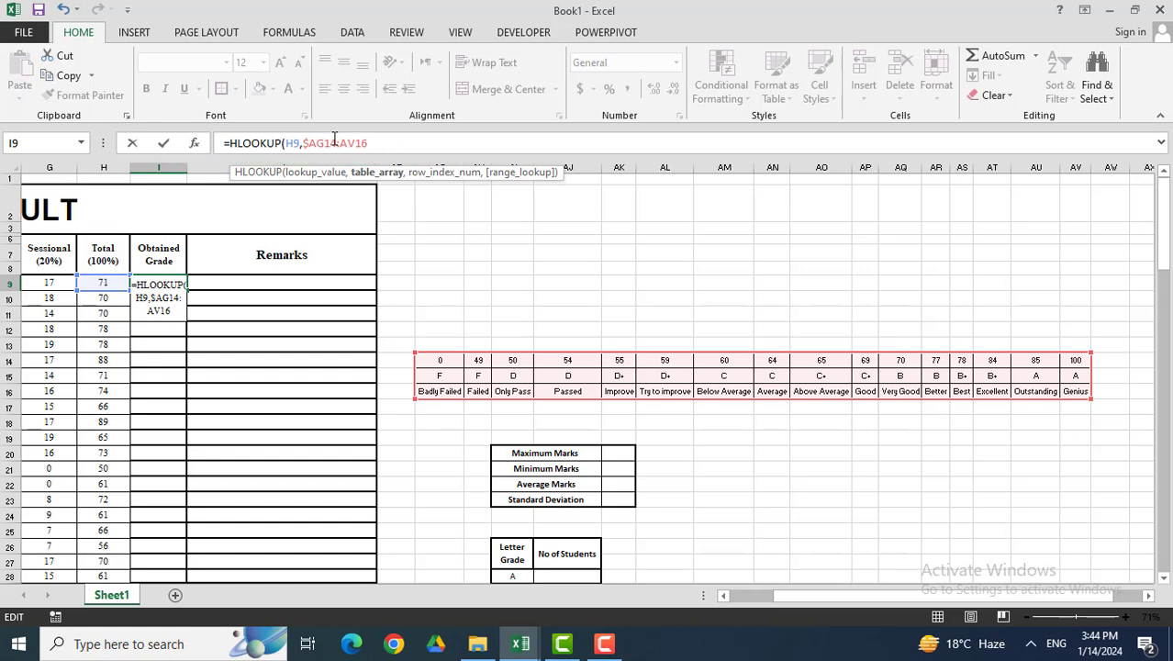
pyautogui.click(325, 144)
pyautogui.write('$')
pyautogui.click(347, 144)
pyautogui.write('$')
pyautogui.click(365, 145)
pyautogui.write('$AV$')
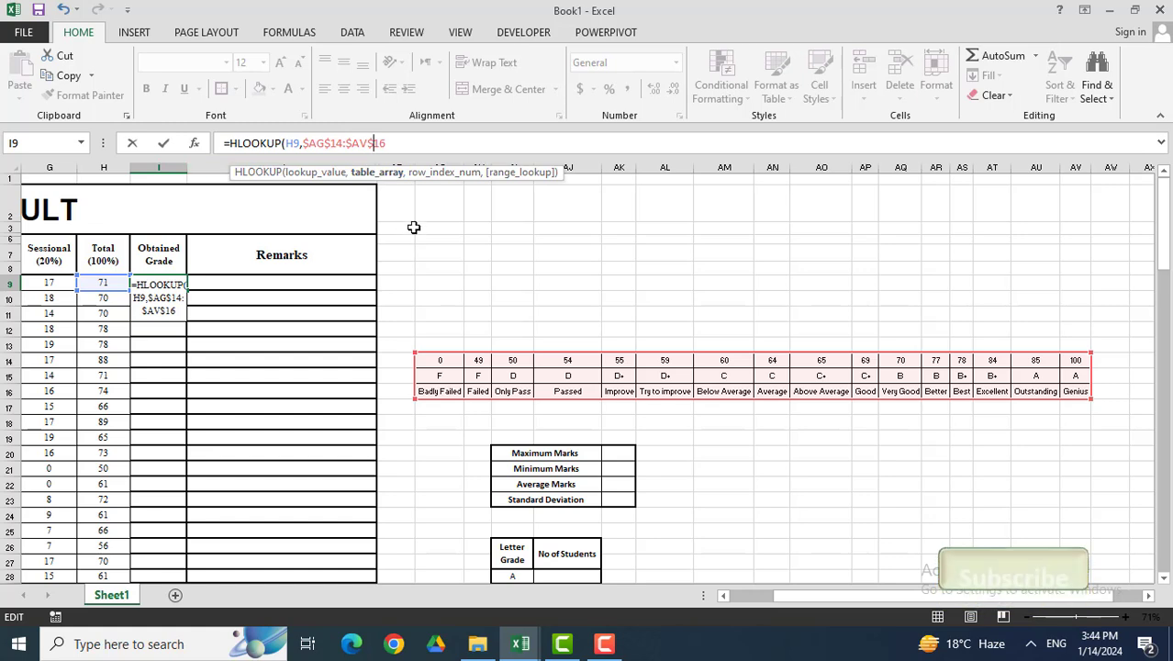
# Step: Complete the HLOOKUP formula in I9 with row index 2 and approximate match TRUE, and enter it
pyautogui.write(',')
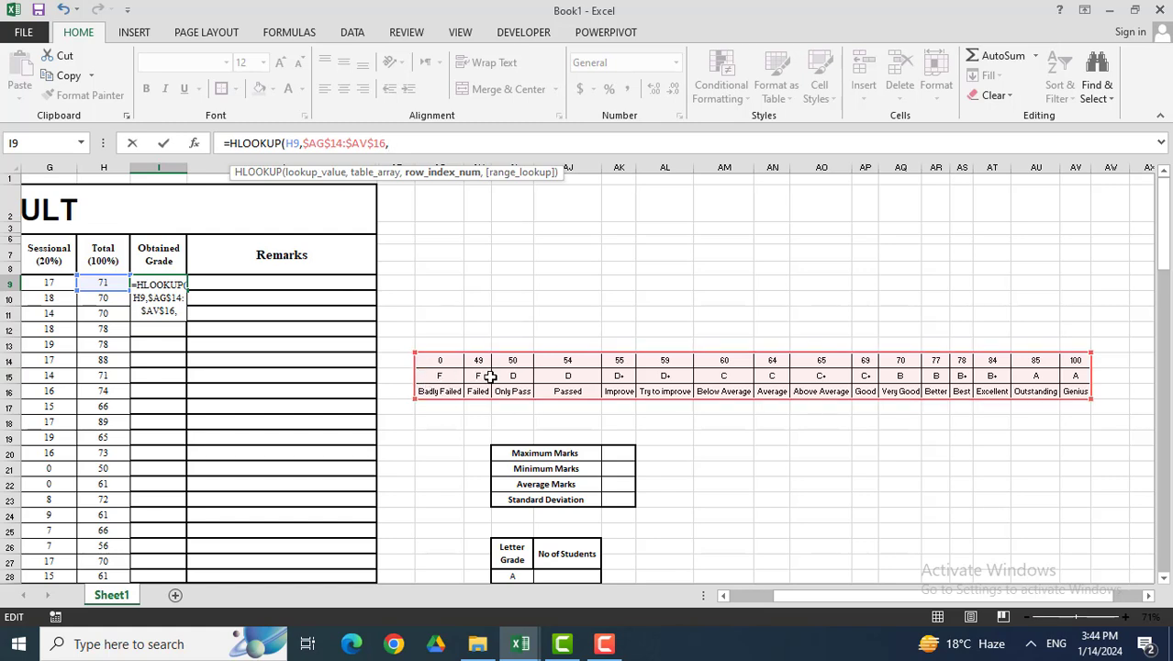
pyautogui.write('2,')
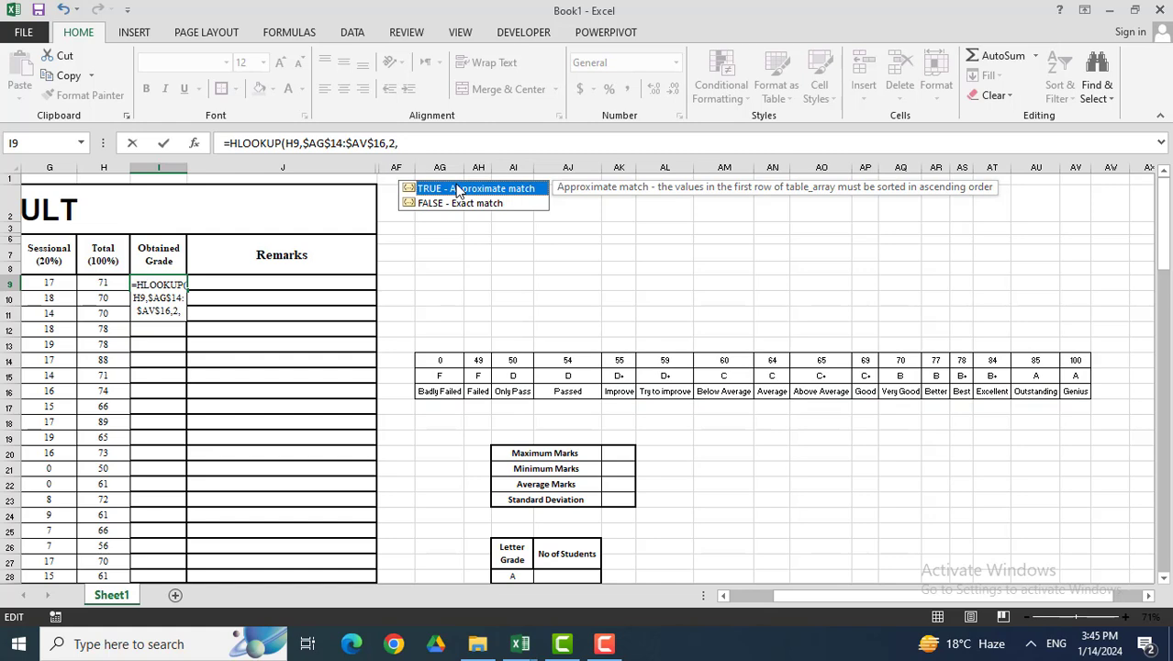
pyautogui.doubleClick(459, 190)
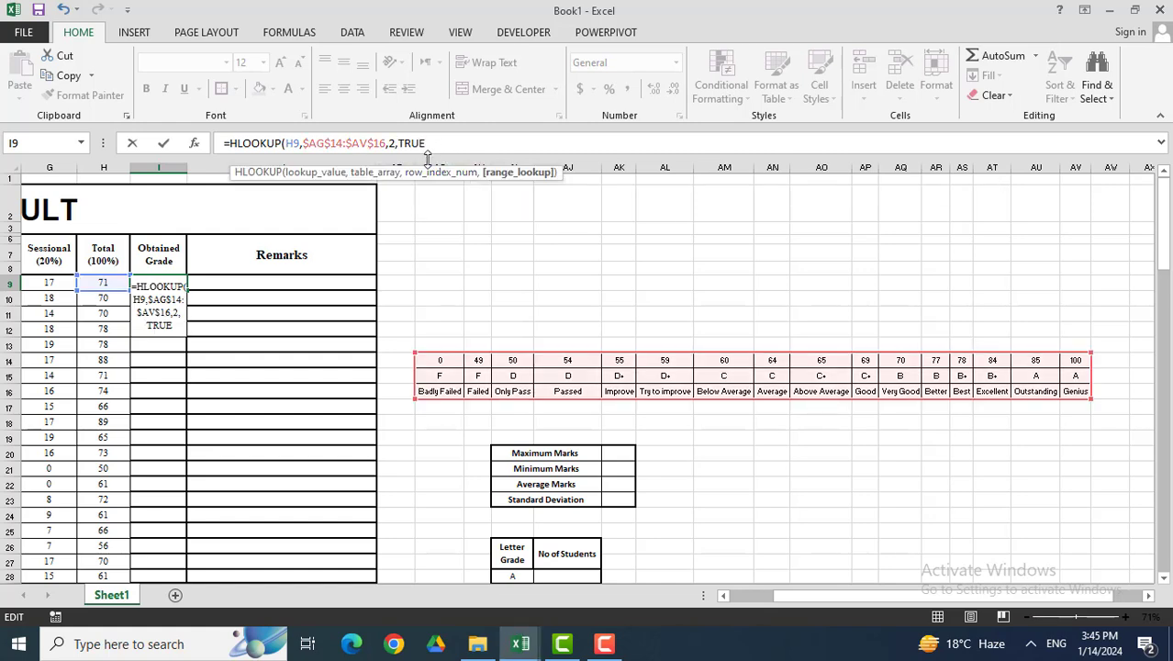
pyautogui.write(')')
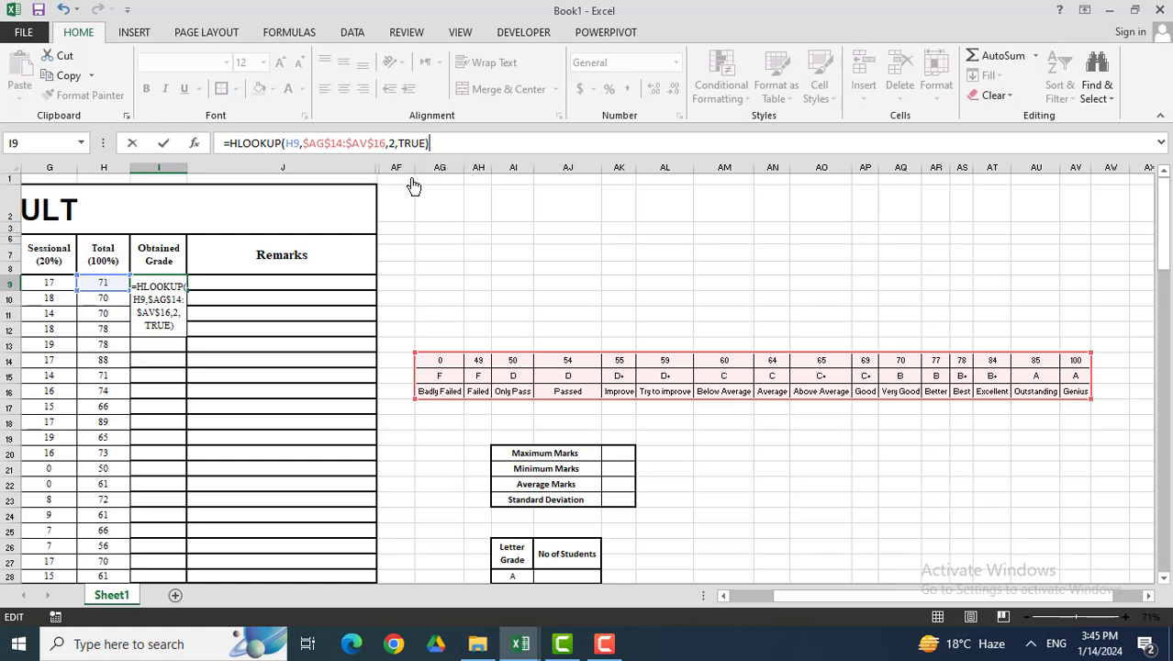
pyautogui.hotkey('ctrl', 'Return')
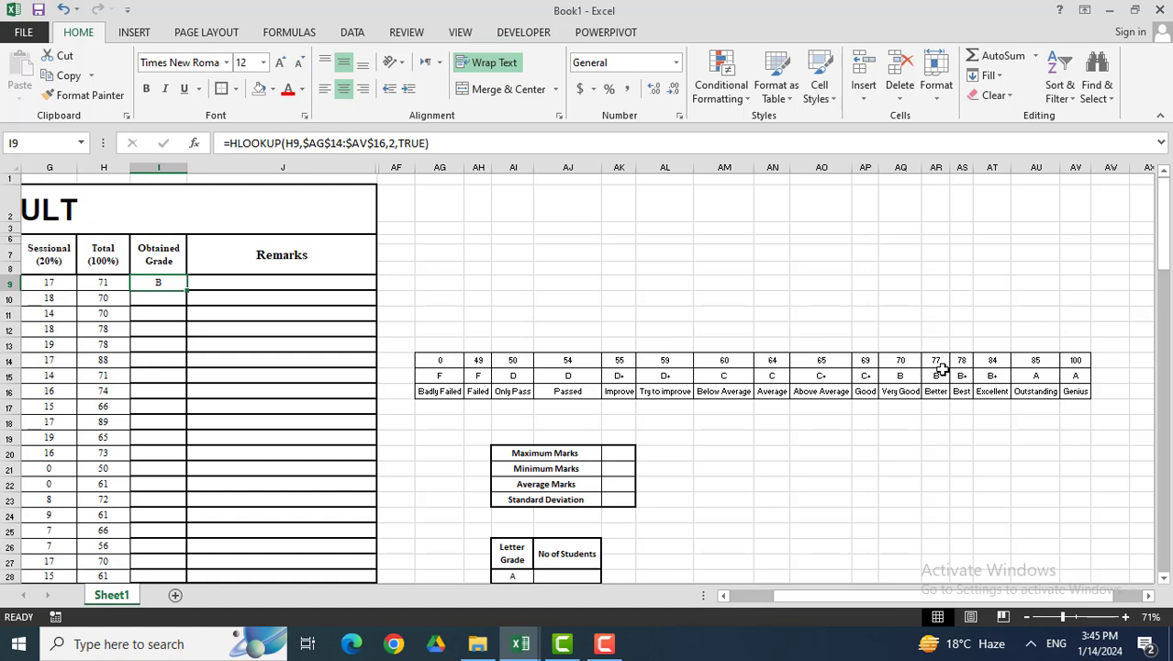
# Step: Fill the HLOOKUP formula from I9 down the Obtained Grade column for all students
pyautogui.doubleClick(186, 291)
pyautogui.scroll(-5, 155, 375)
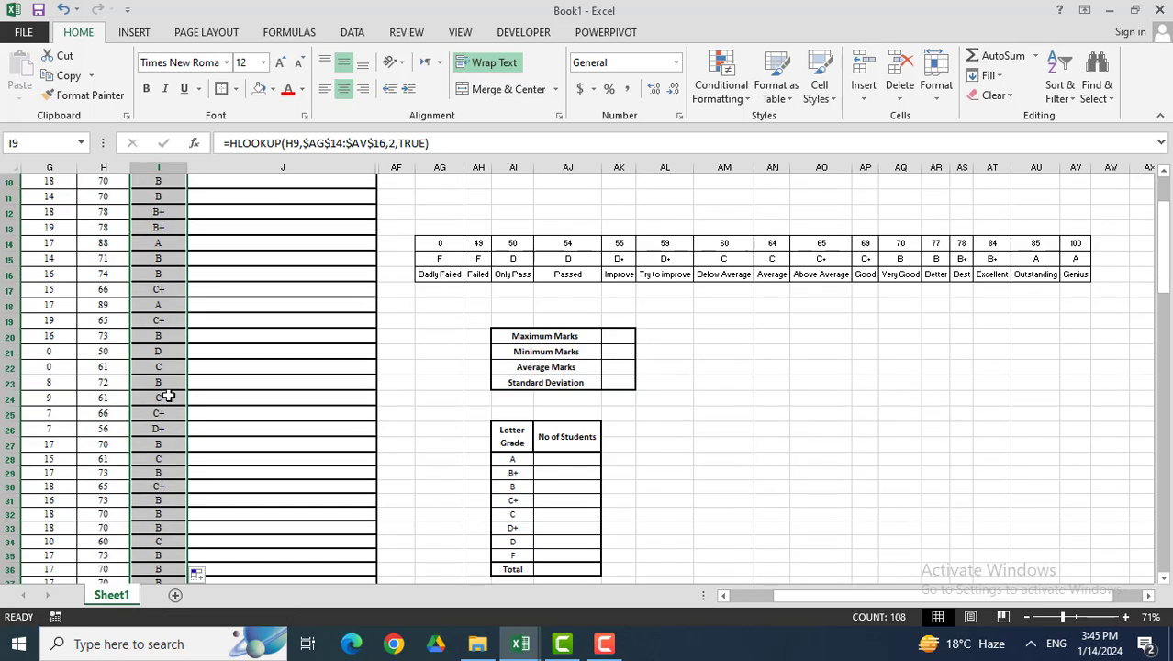
pyautogui.scroll(4, 184, 404)
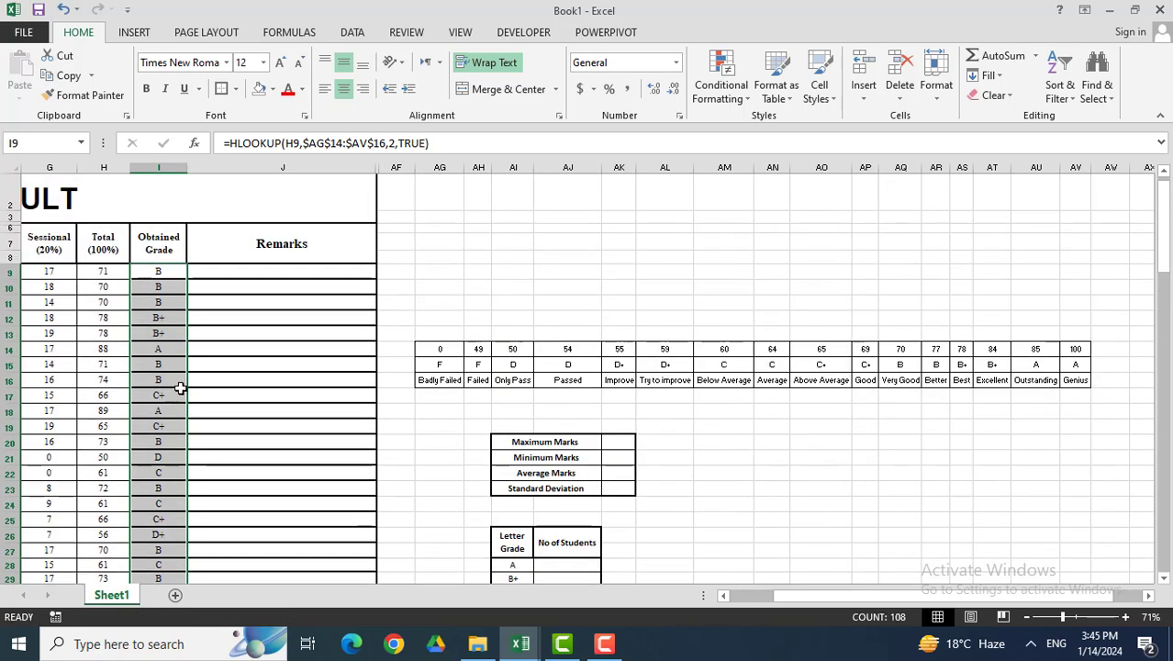
# Step: Inspect the copied formulas in Obtained Grade cells I10, I16 and I22 to check their lookup references
pyautogui.click(162, 290)
pyautogui.doubleClick(162, 291)
pyautogui.click(158, 382)
pyautogui.doubleClick(158, 382)
pyautogui.click(165, 473)
pyautogui.doubleClick(170, 473)
pyautogui.press('Escape')
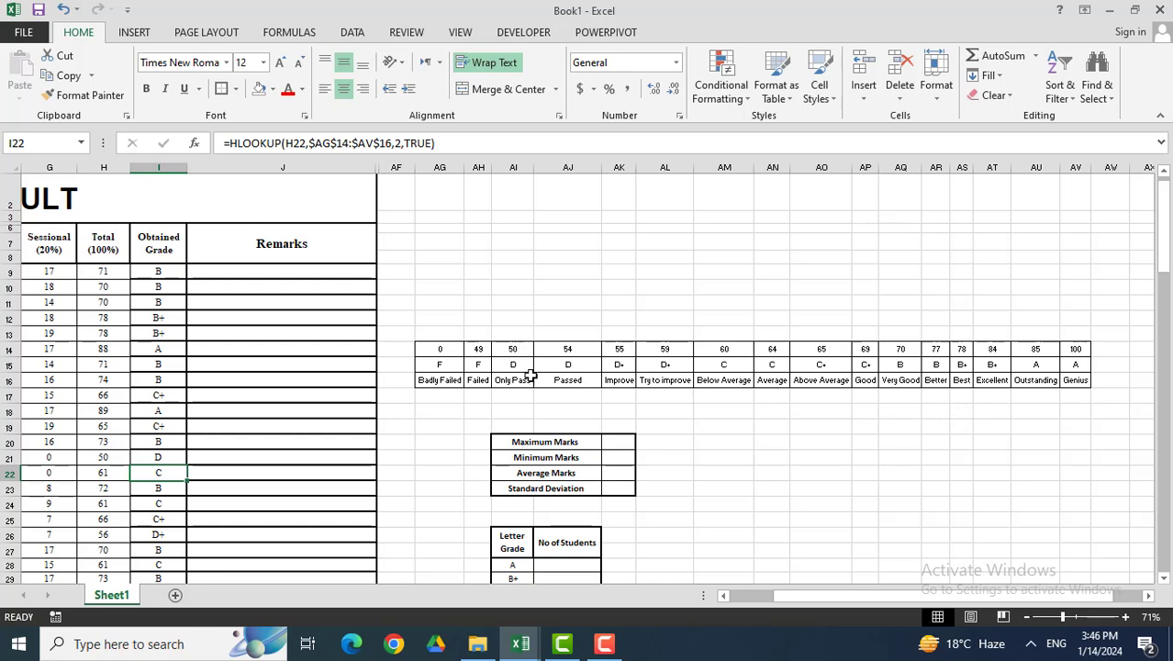
# Step: Copy the HLOOKUP formula from Obtained Grade cell I9 into the first Remarks cell, J9
pyautogui.click(304, 270)
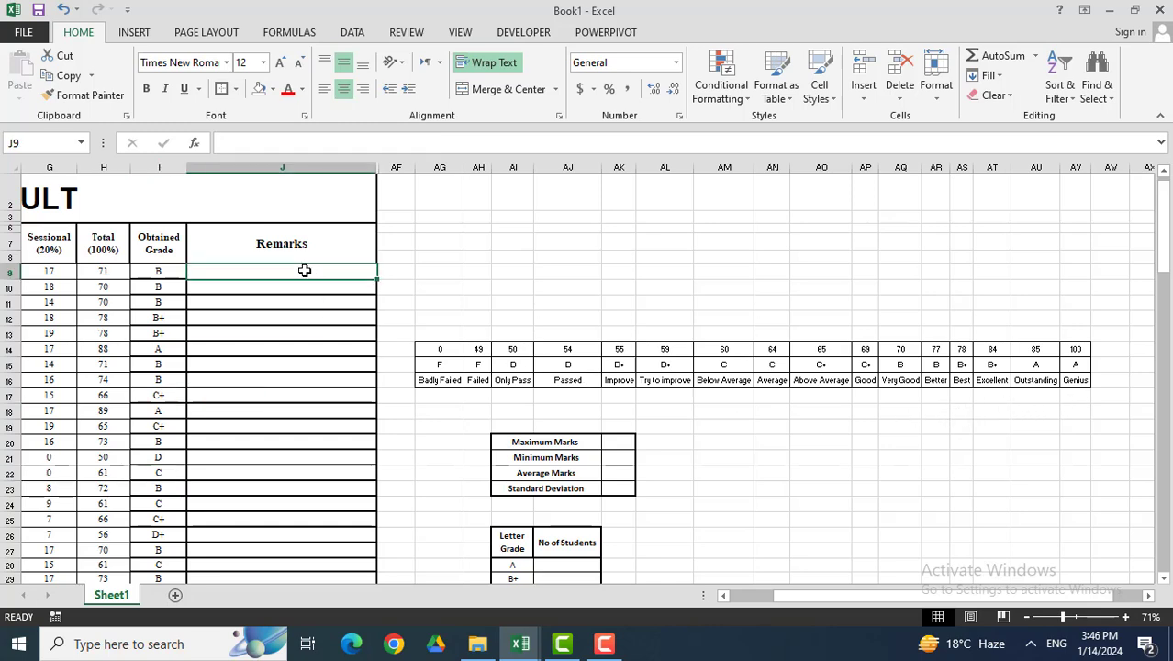
pyautogui.click(154, 272)
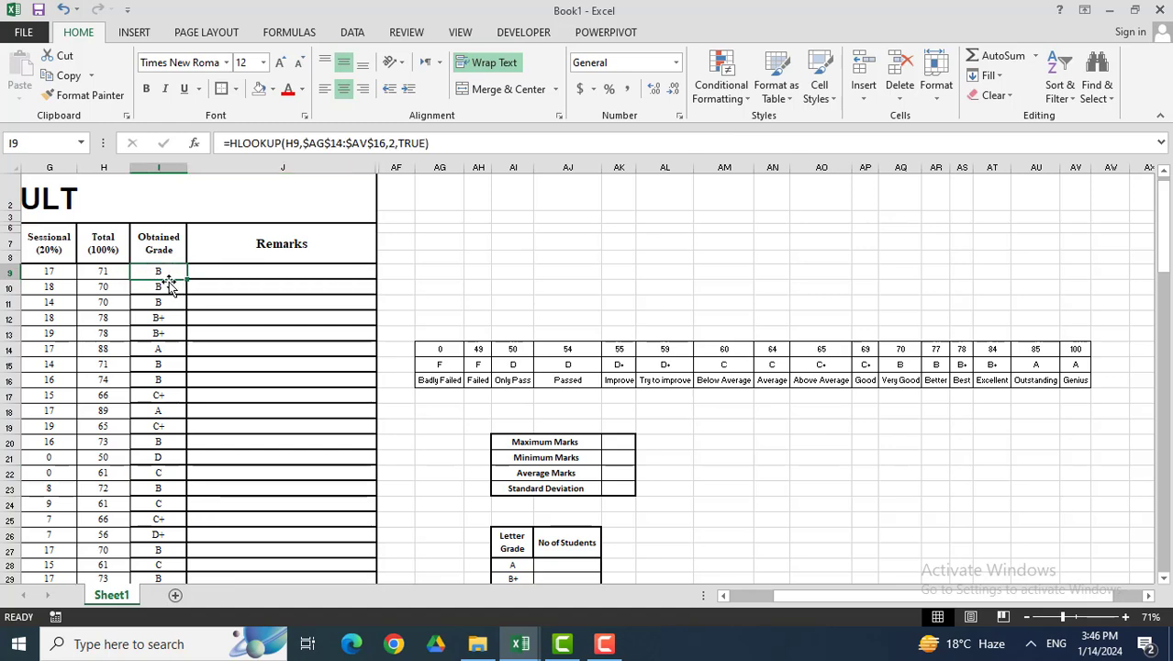
pyautogui.click(212, 257)
pyautogui.click(164, 272)
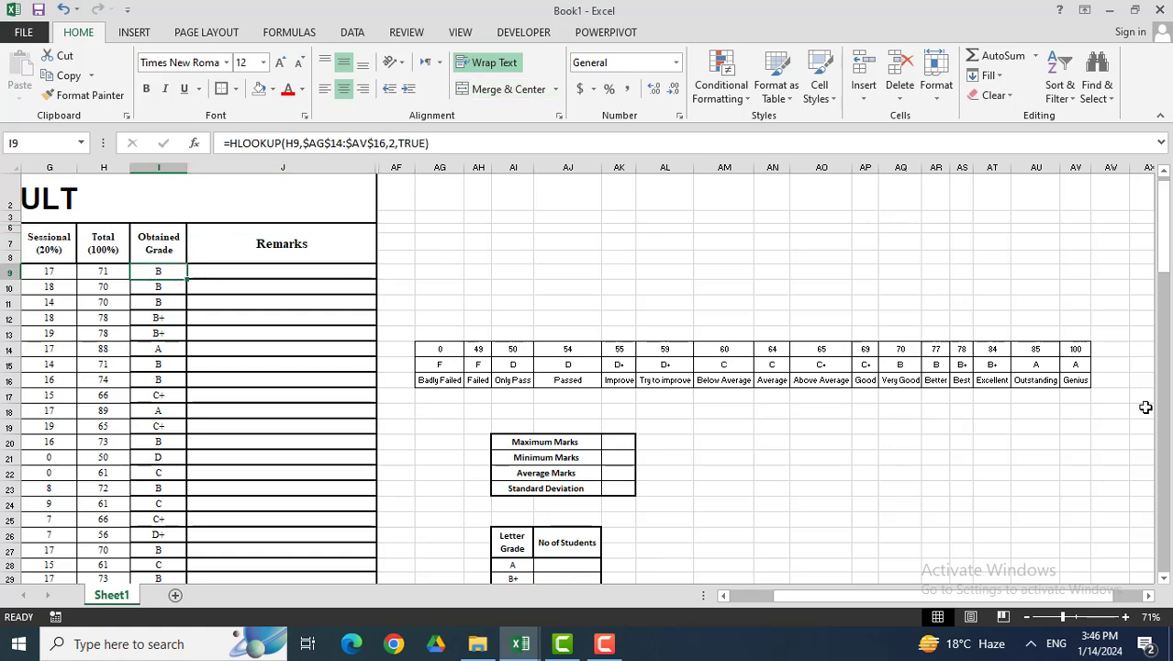
pyautogui.click(168, 287)
pyautogui.click(164, 274)
pyautogui.hotkey('ctrl', 'c')
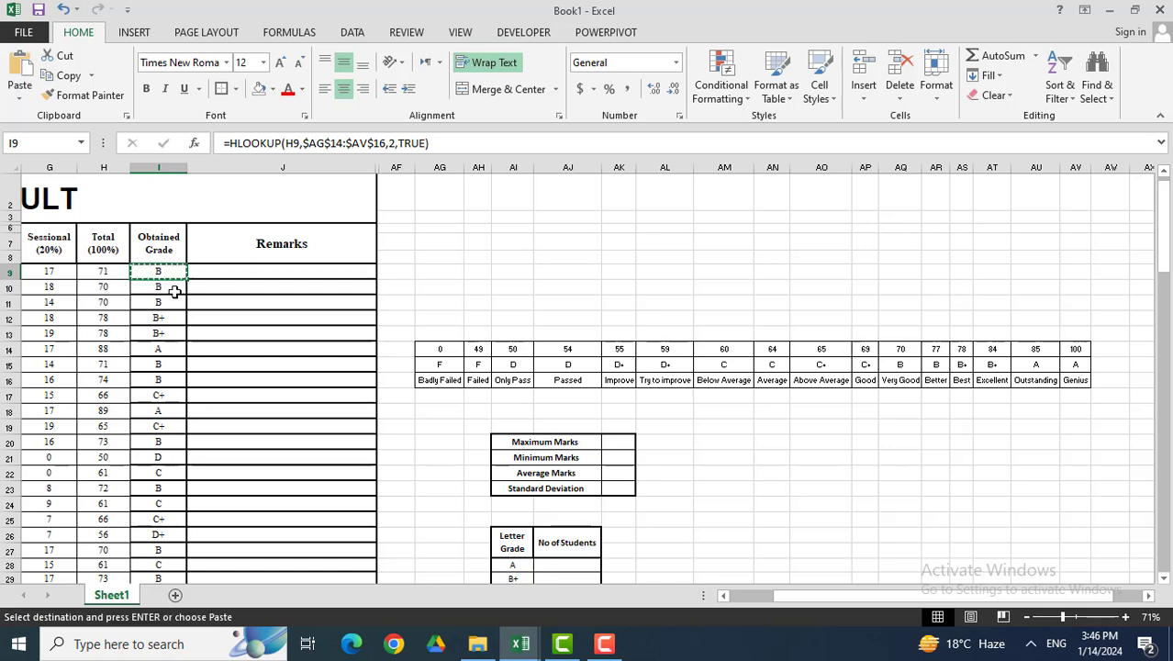
pyautogui.click(235, 268)
pyautogui.hotkey('ctrl', 'v')
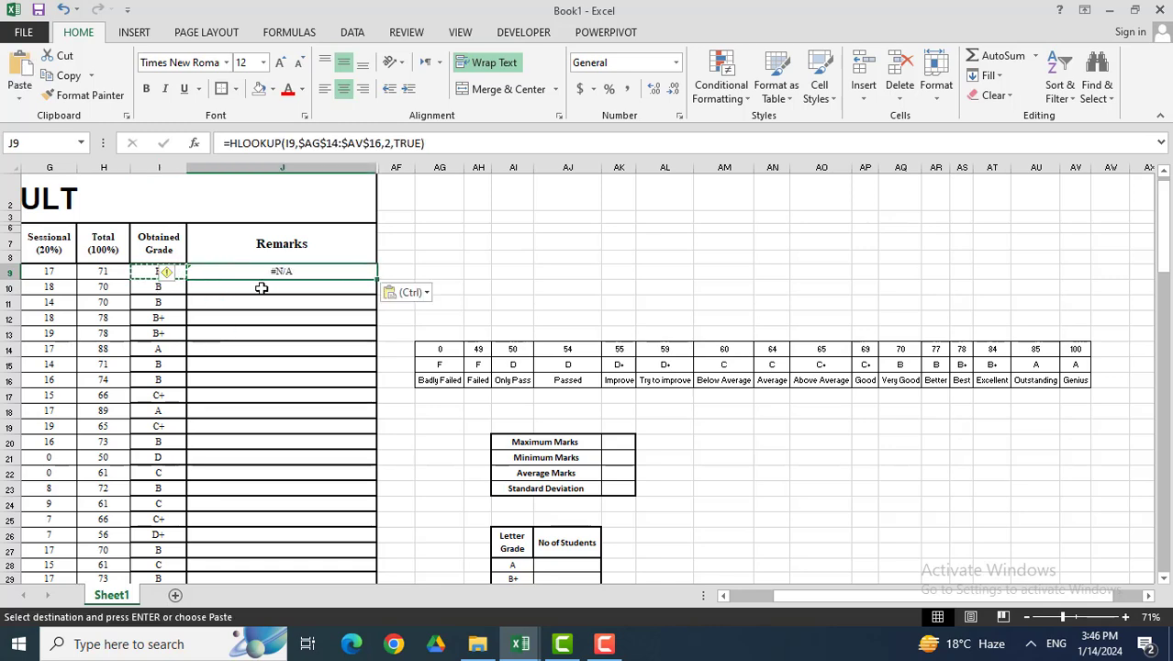
# Step: Edit the HLOOKUP formula in J9 to use lookup value H9 and row index 3, and enter it
pyautogui.doubleClick(274, 273)
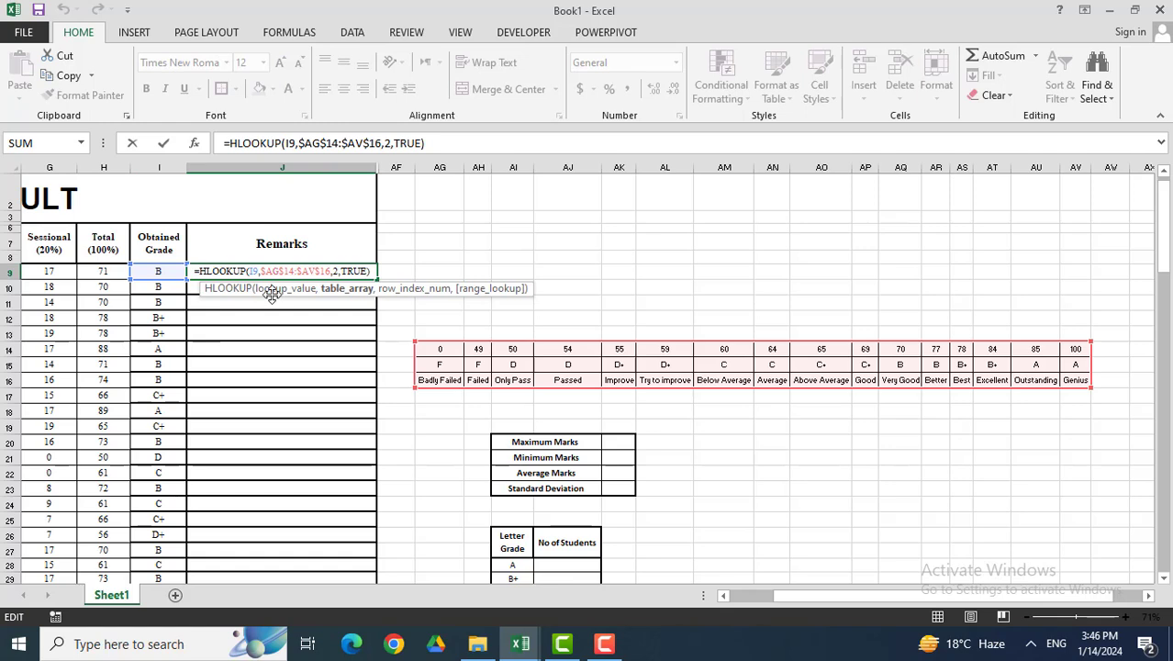
pyautogui.hotkey('ctrl', 'Return')
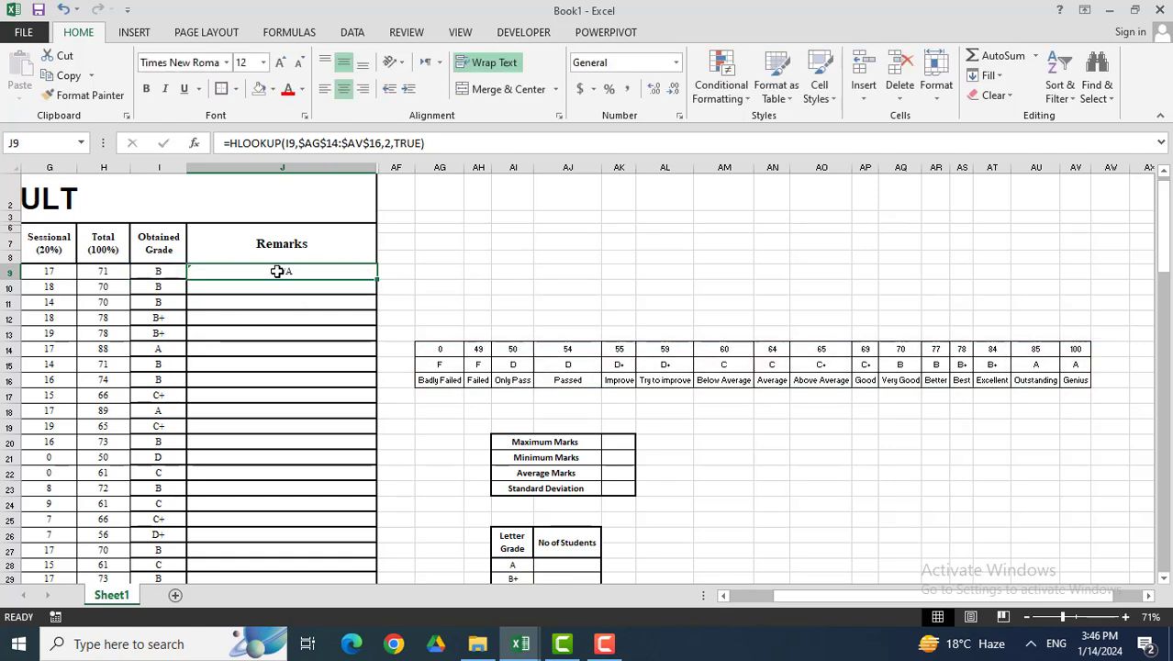
pyautogui.doubleClick(269, 272)
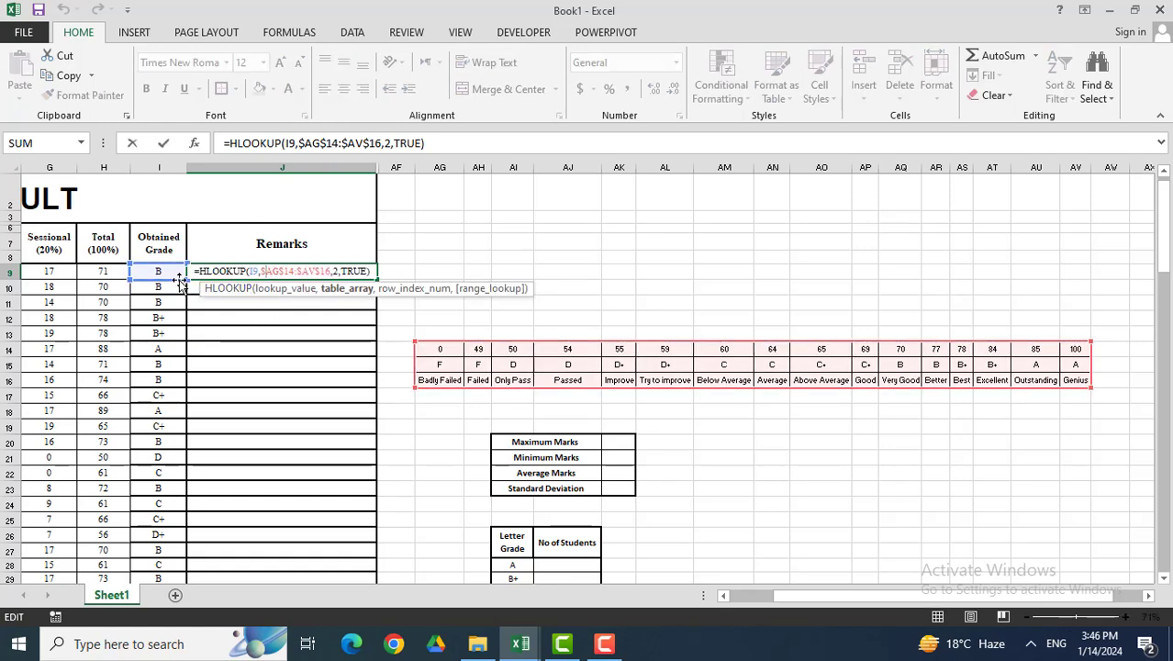
pyautogui.moveTo(177, 285); pyautogui.dragTo(127, 284)
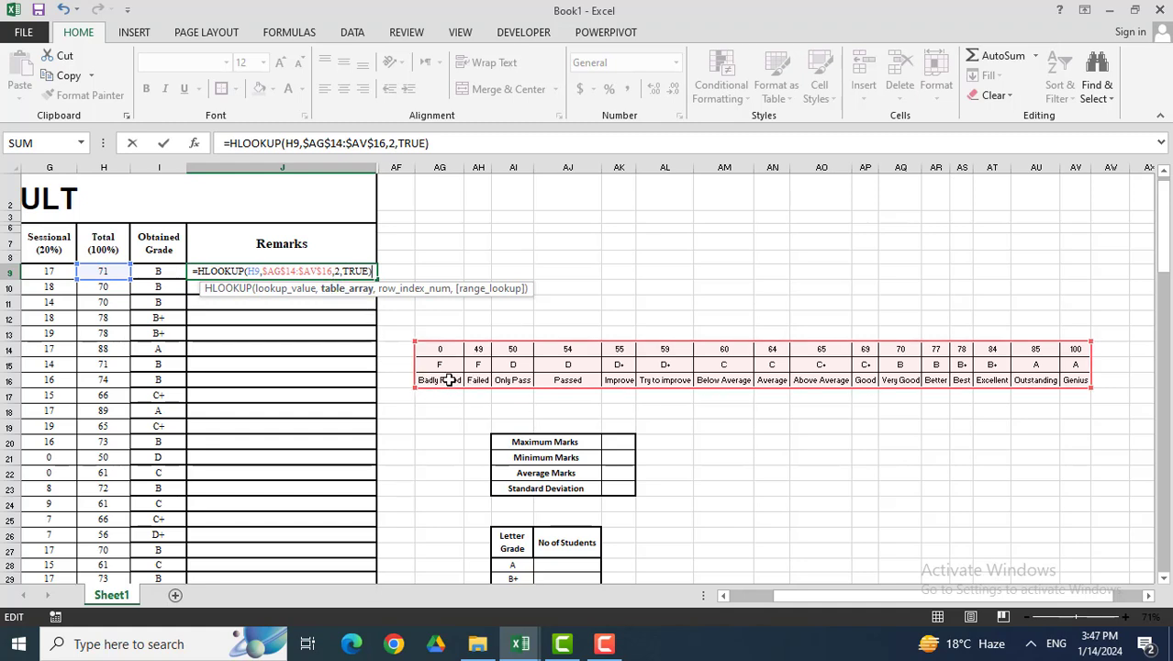
pyautogui.click(337, 271)
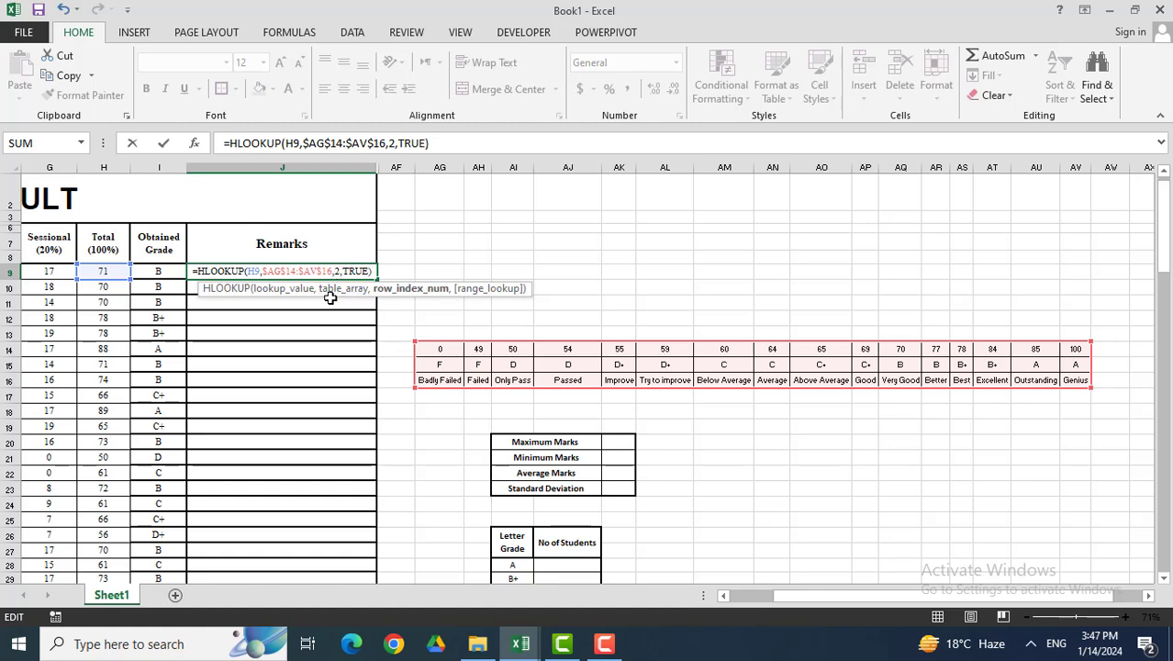
pyautogui.press('BackSpace')
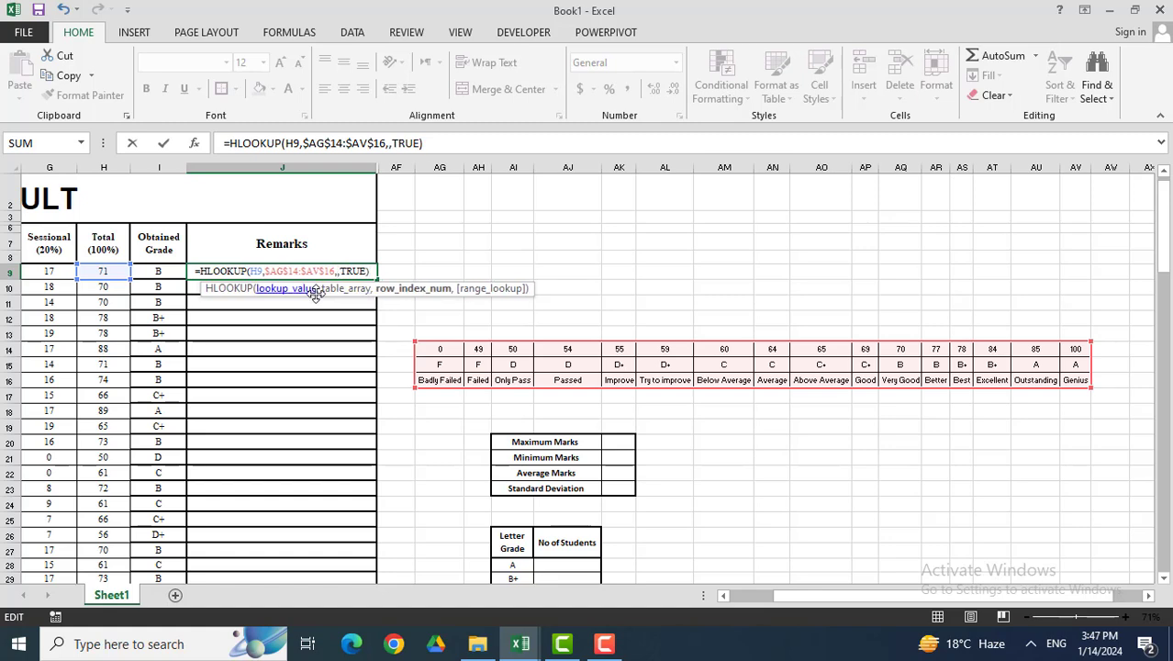
pyautogui.write('3')
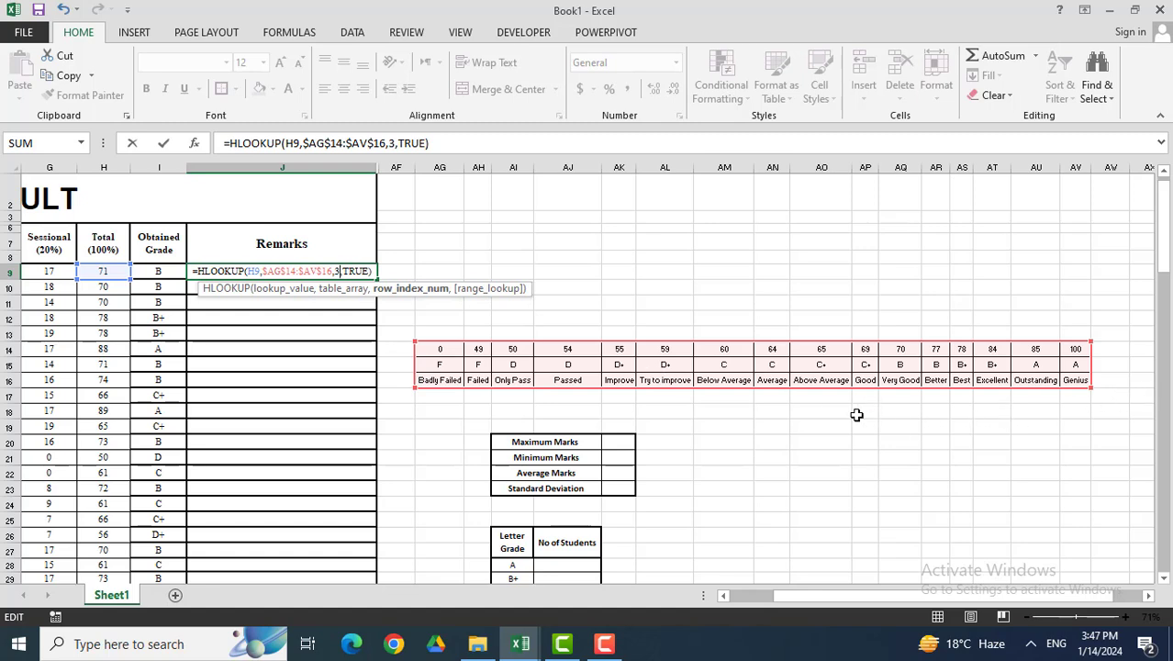
pyautogui.press('Return')
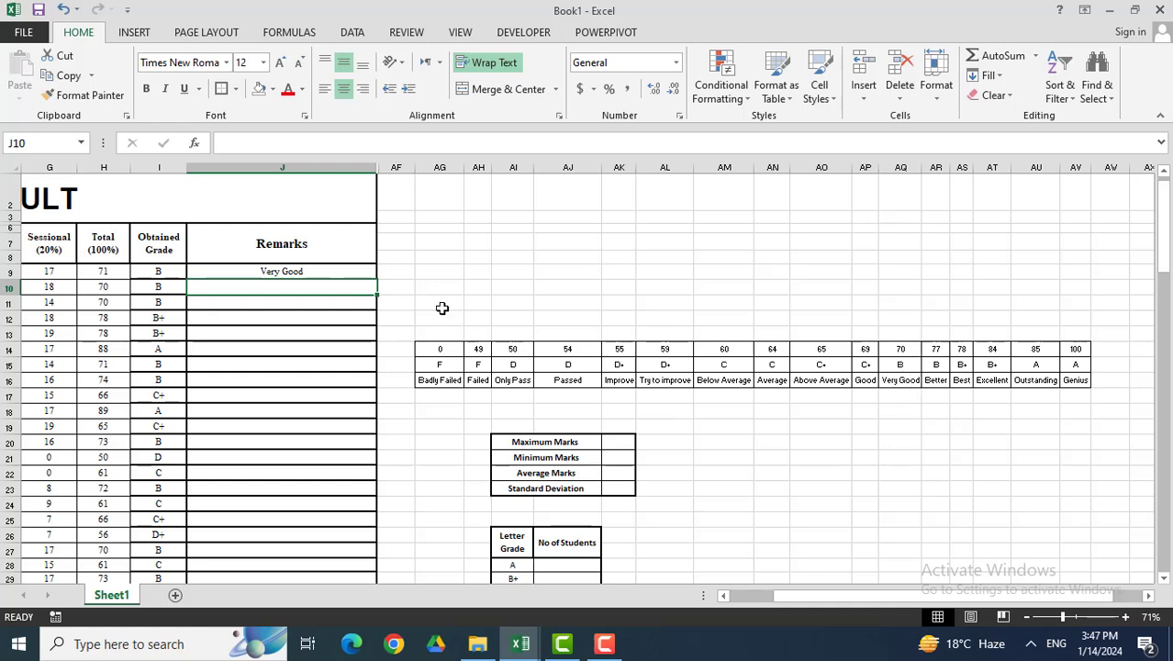
# Step: Fill the HLOOKUP formula from J9 down the Remarks column for all students and check the copied formula in J38
pyautogui.click(314, 269)
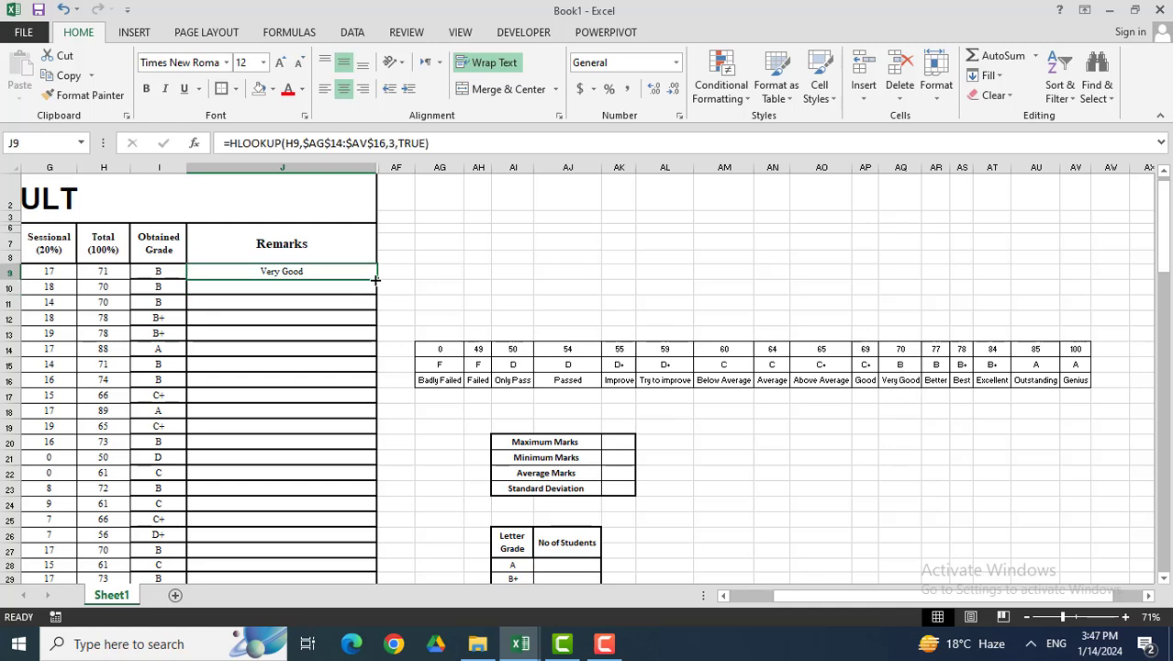
pyautogui.doubleClick(376, 279)
pyautogui.scroll(-3, 314, 385)
pyautogui.scroll(-5, 336, 419)
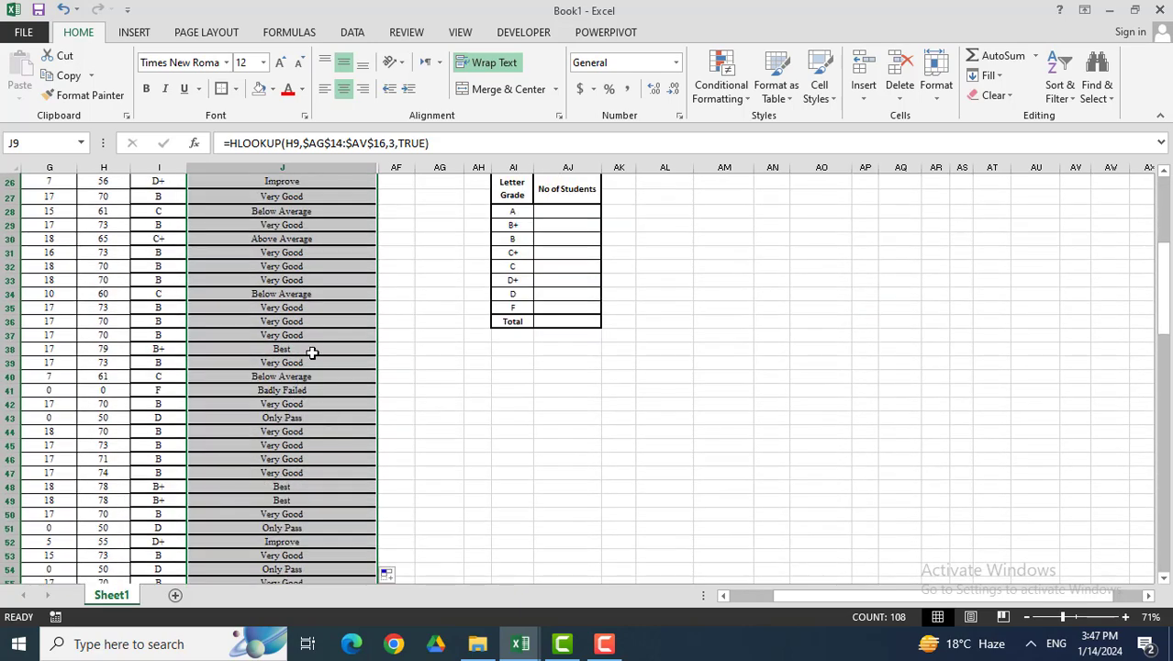
pyautogui.click(307, 349)
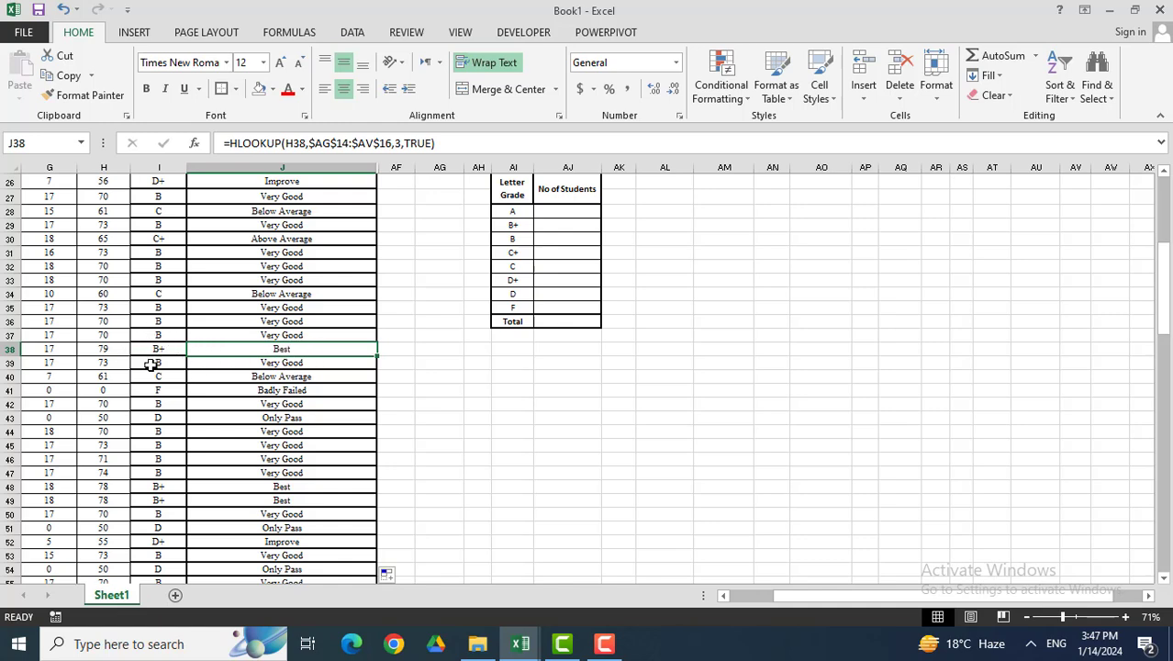
# Step: Calculate Maximum Marks in AK20 with the MAX function over the student totals H9:H116
pyautogui.scroll(6, 893, 364)
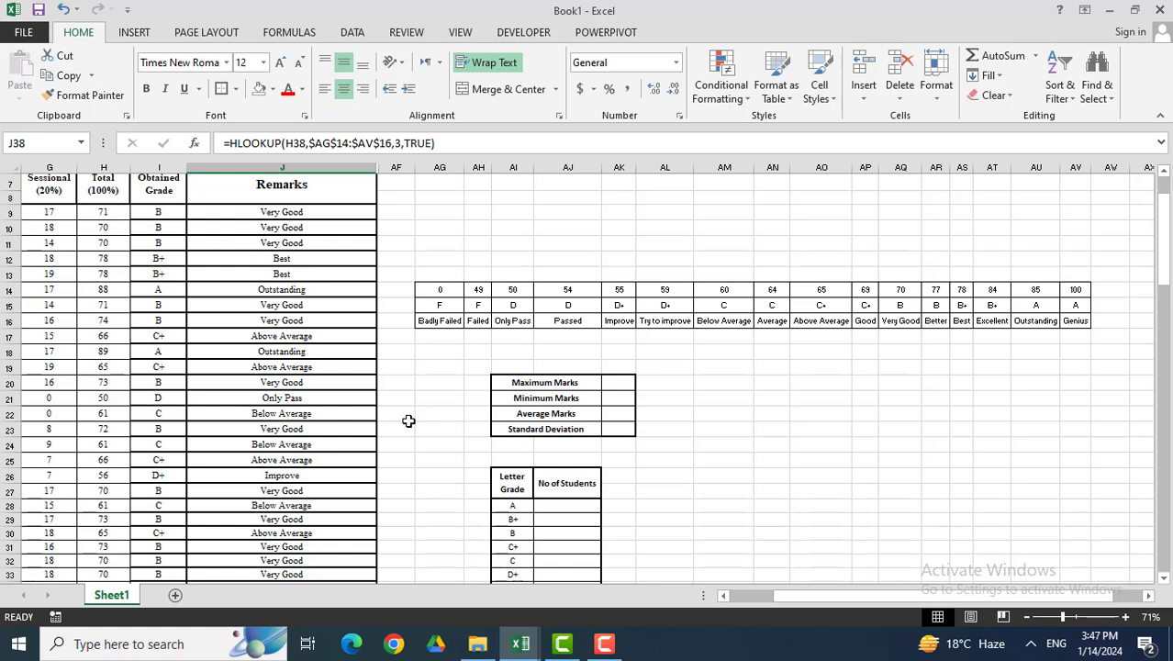
pyautogui.click(621, 381)
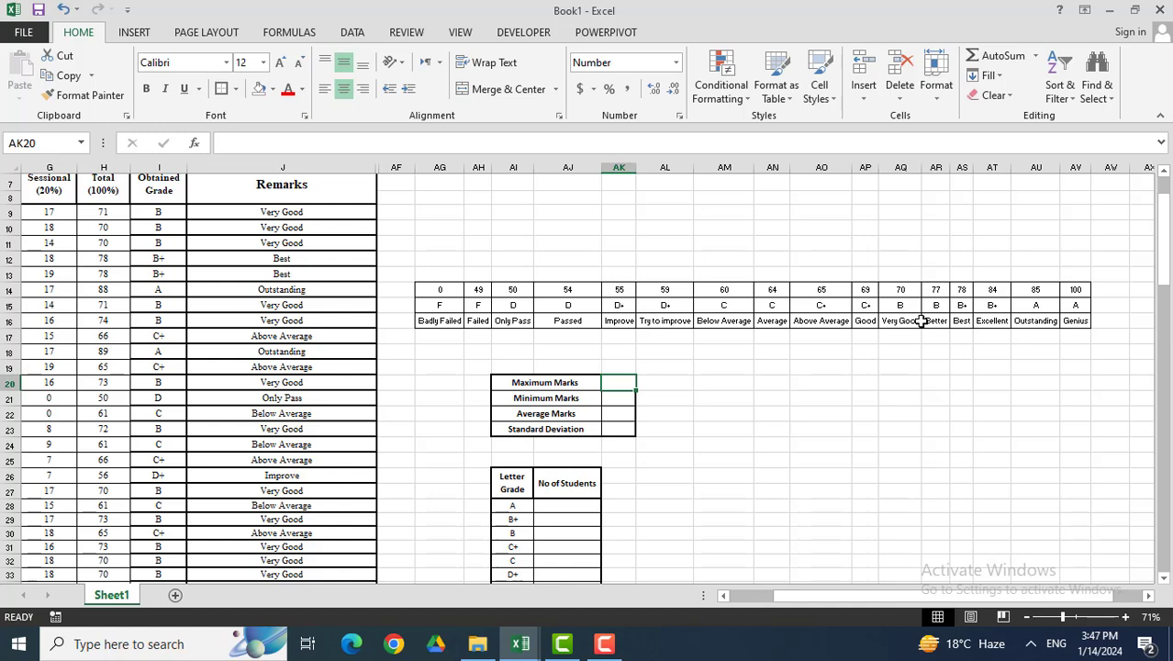
pyautogui.write('=')
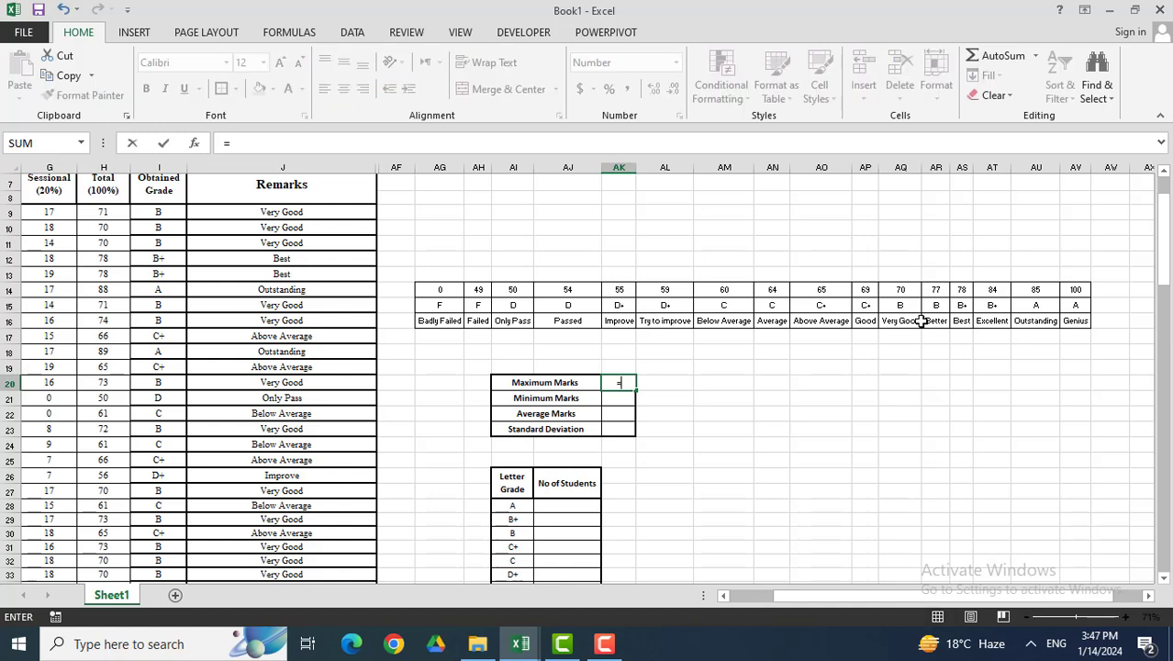
pyautogui.write('MAX')
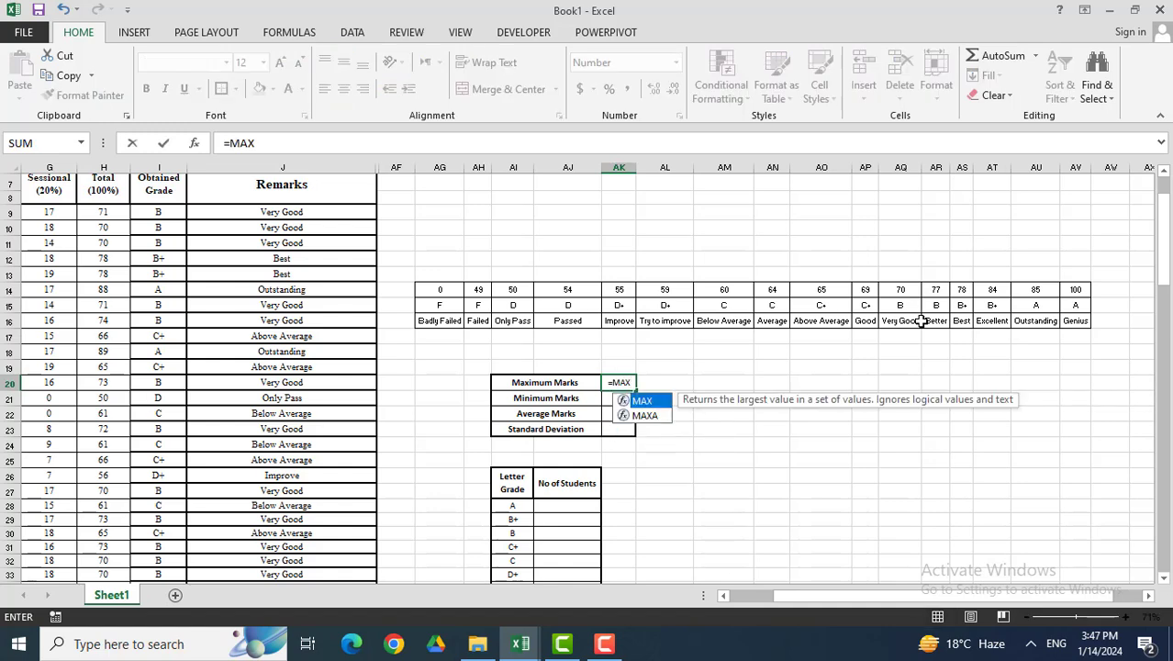
pyautogui.write('(')
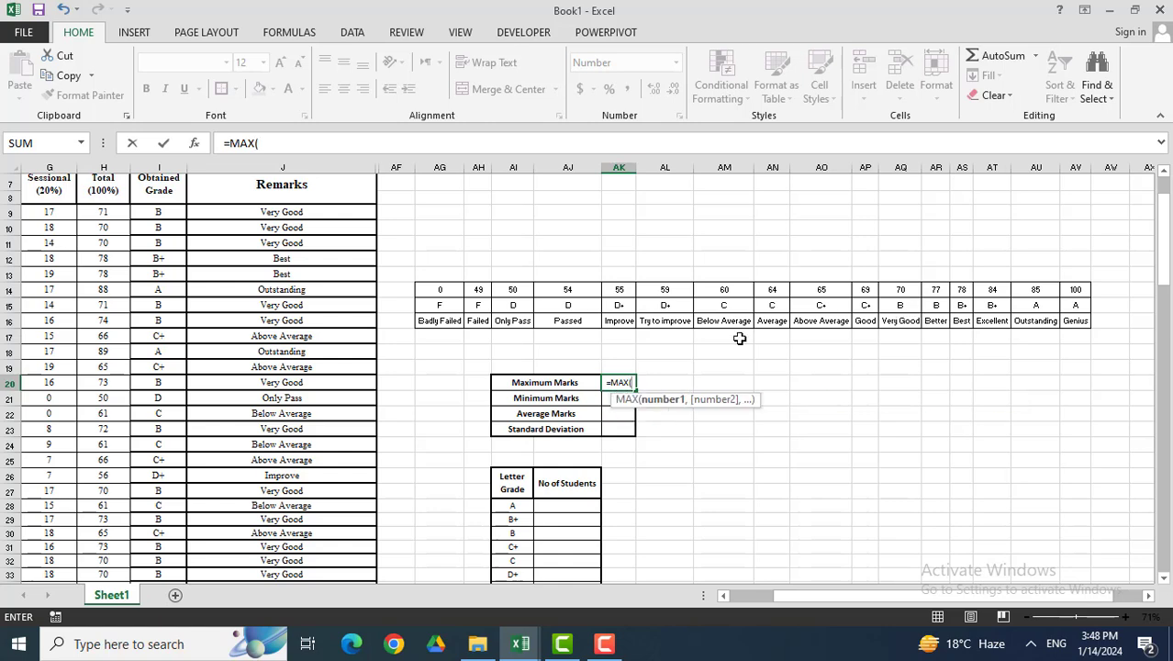
pyautogui.click(118, 211)
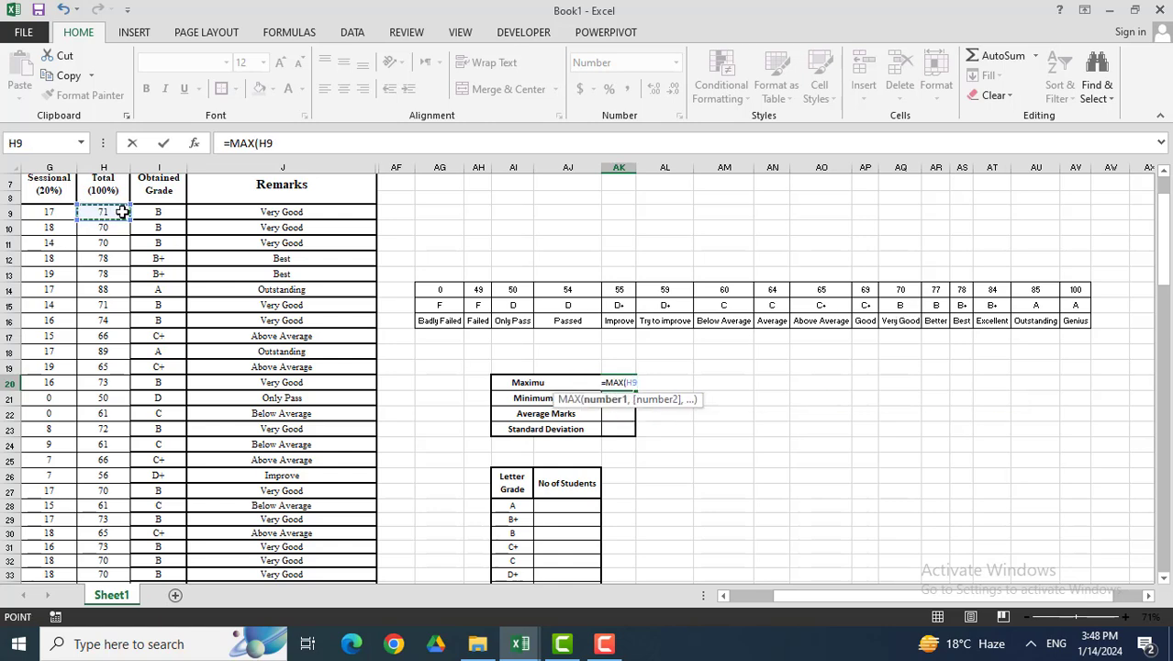
pyautogui.hotkey('ctrl', 'shift', 'Down')
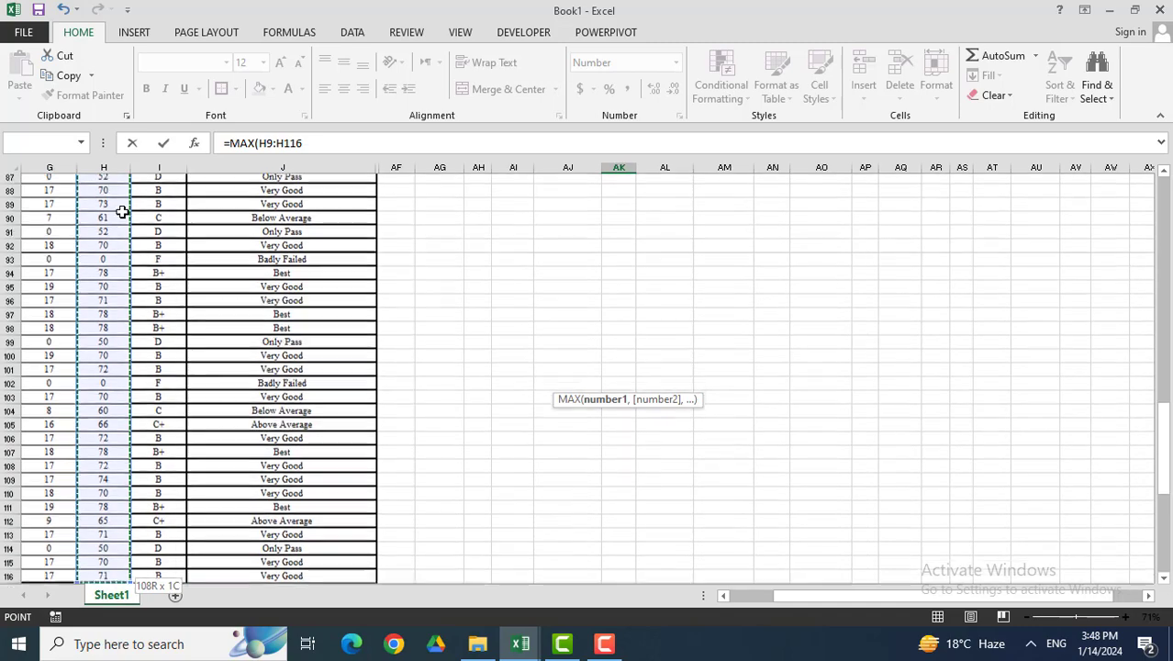
pyautogui.press('Return')
# Step: Calculate Minimum Marks in AK21 with the MIN function over the student totals H9:H116
pyautogui.scroll(2, 122, 211)
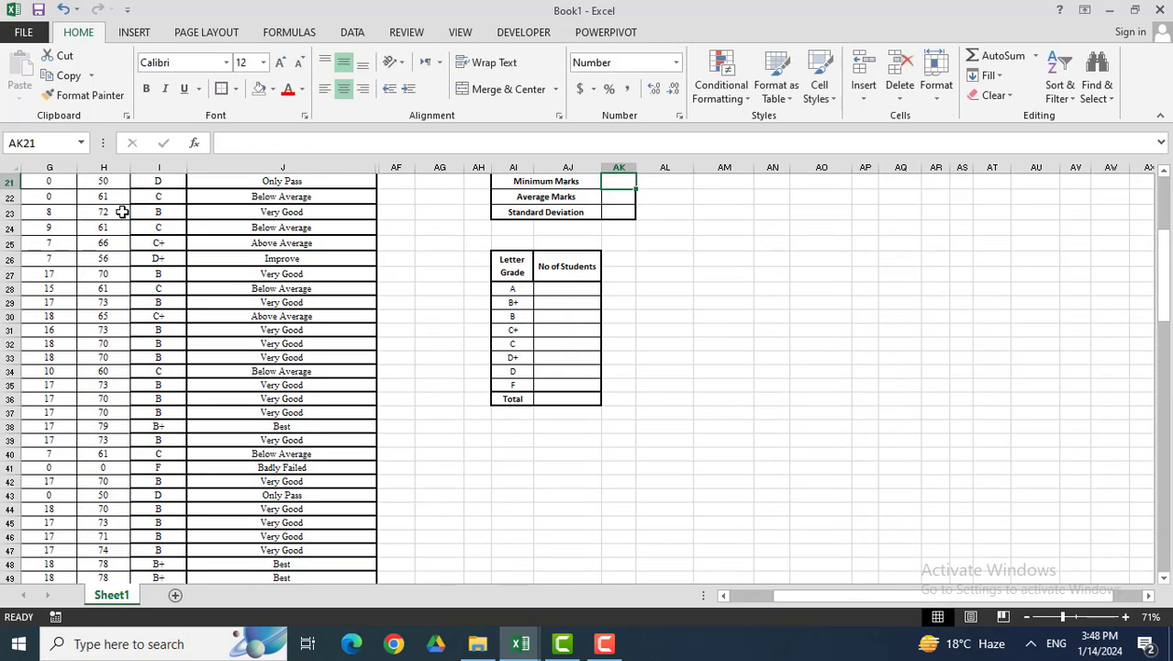
pyautogui.scroll(2, 682, 309)
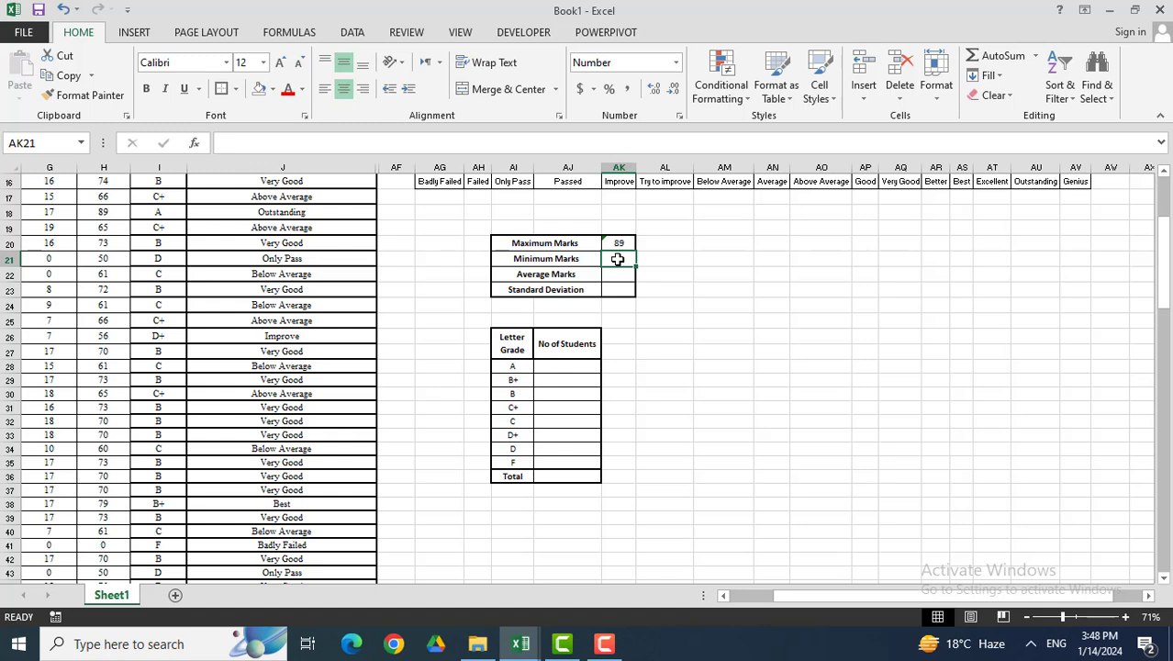
pyautogui.scroll(2, 618, 260)
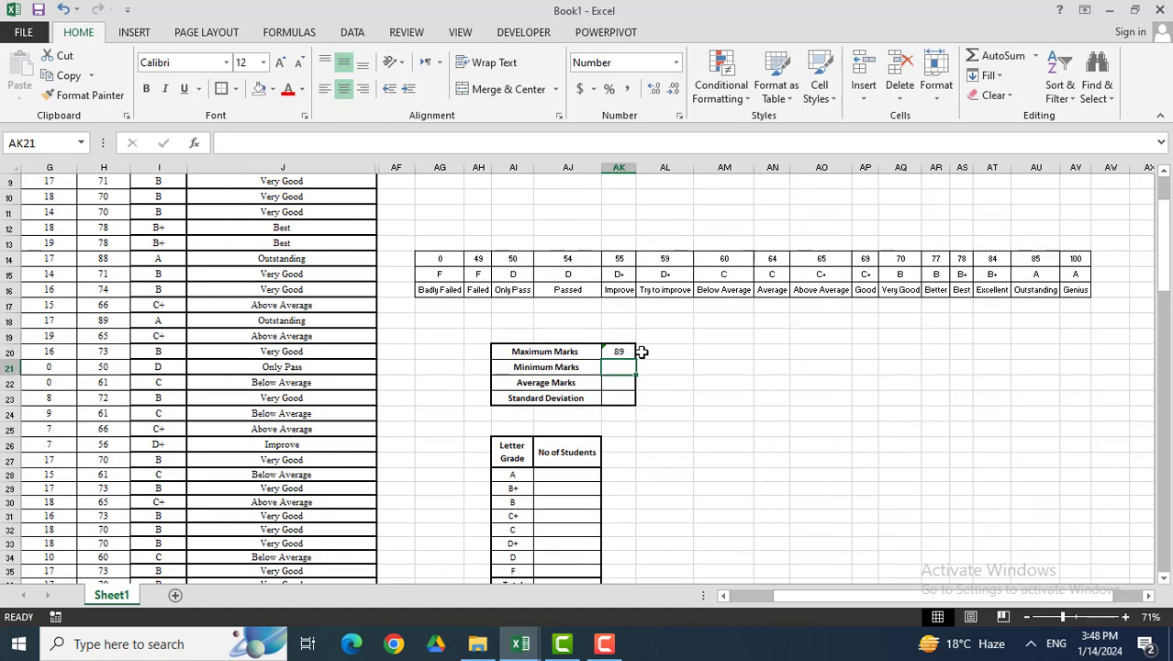
pyautogui.write('=MIN(')
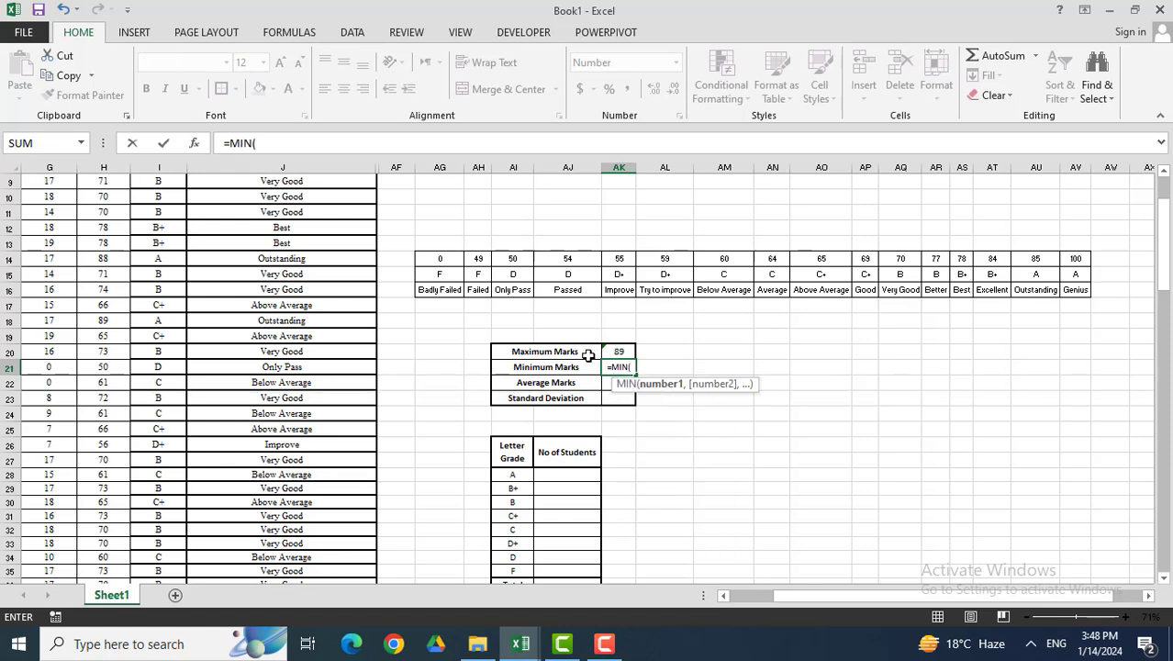
pyautogui.scroll(1, 119, 367)
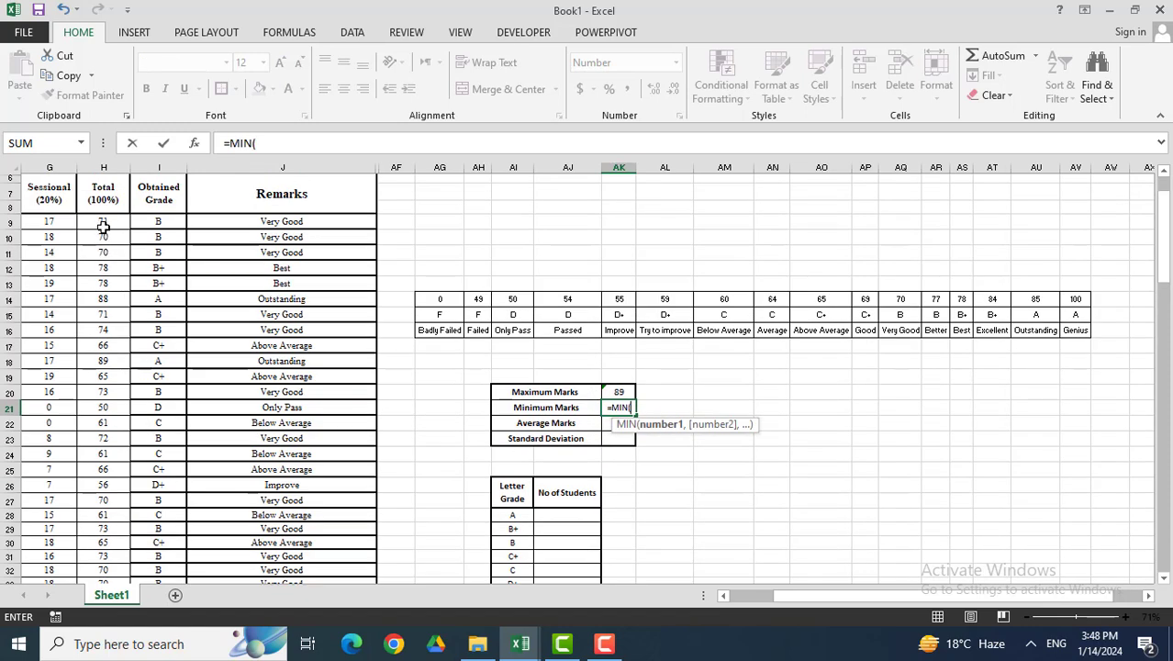
pyautogui.click(103, 225)
pyautogui.hotkey('ctrl', 'shift', 'Down')
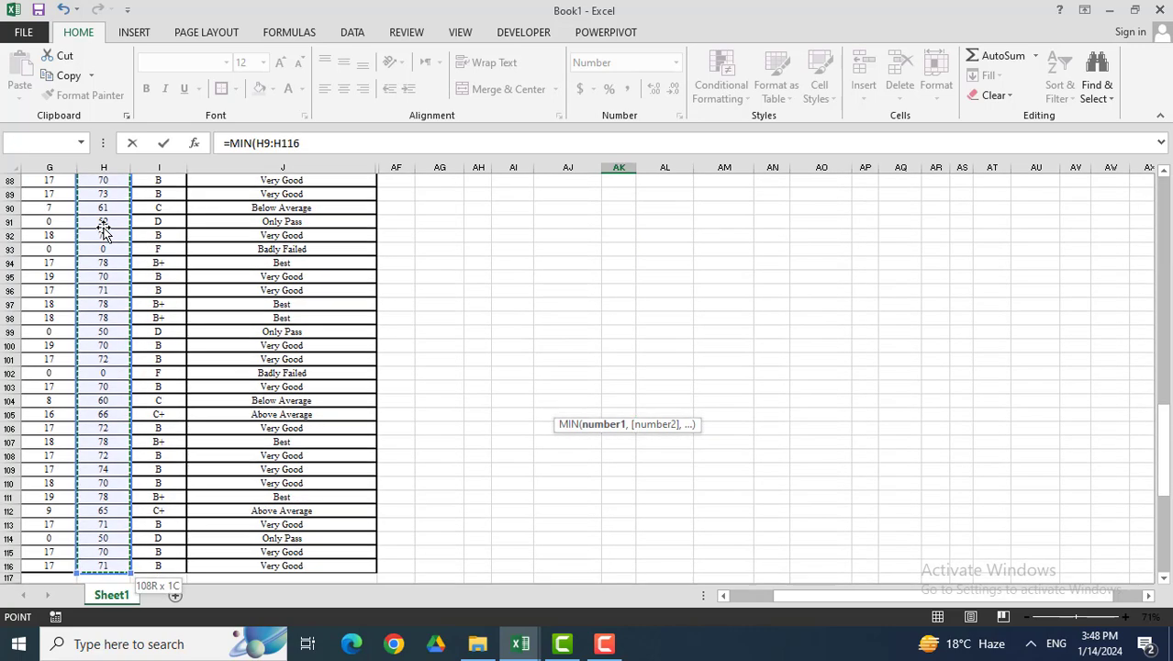
pyautogui.press('Return')
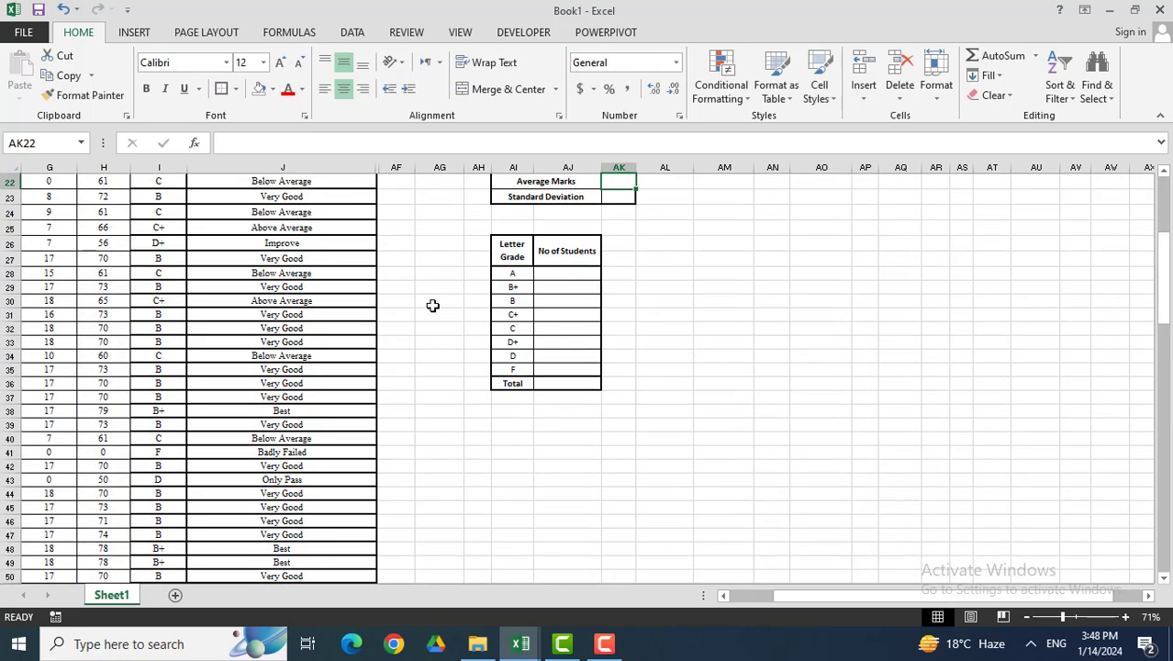
# Step: Calculate Average Marks in AK22 with the AVERAGE function over the student totals H9:H116
pyautogui.scroll(1, 655, 325)
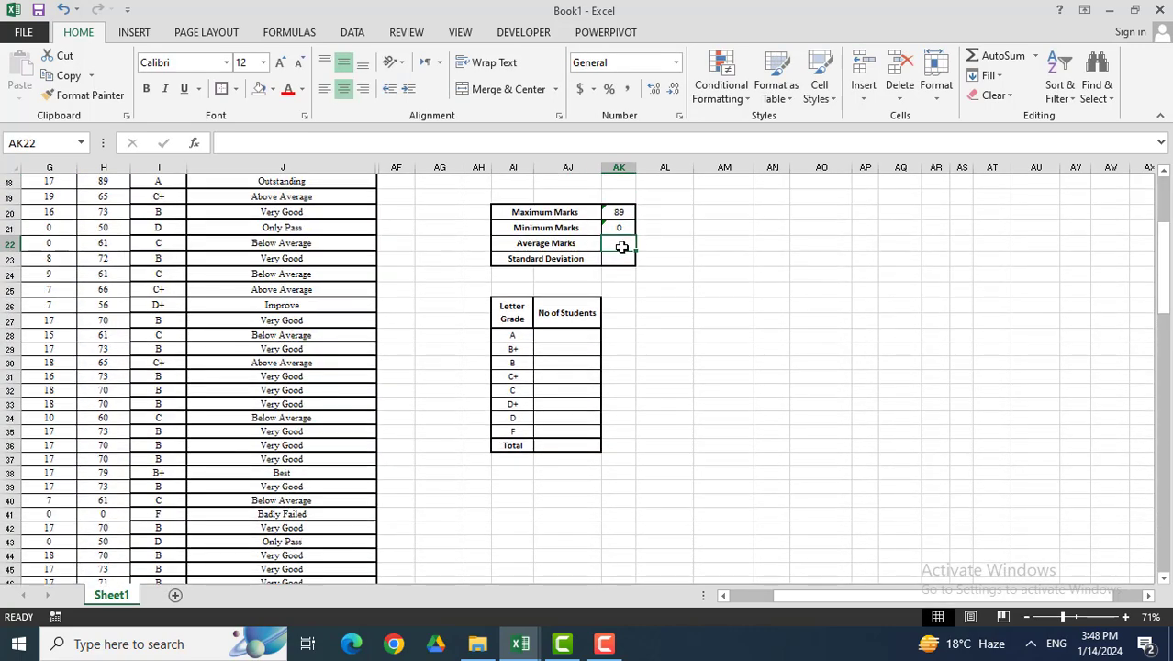
pyautogui.scroll(3, 621, 242)
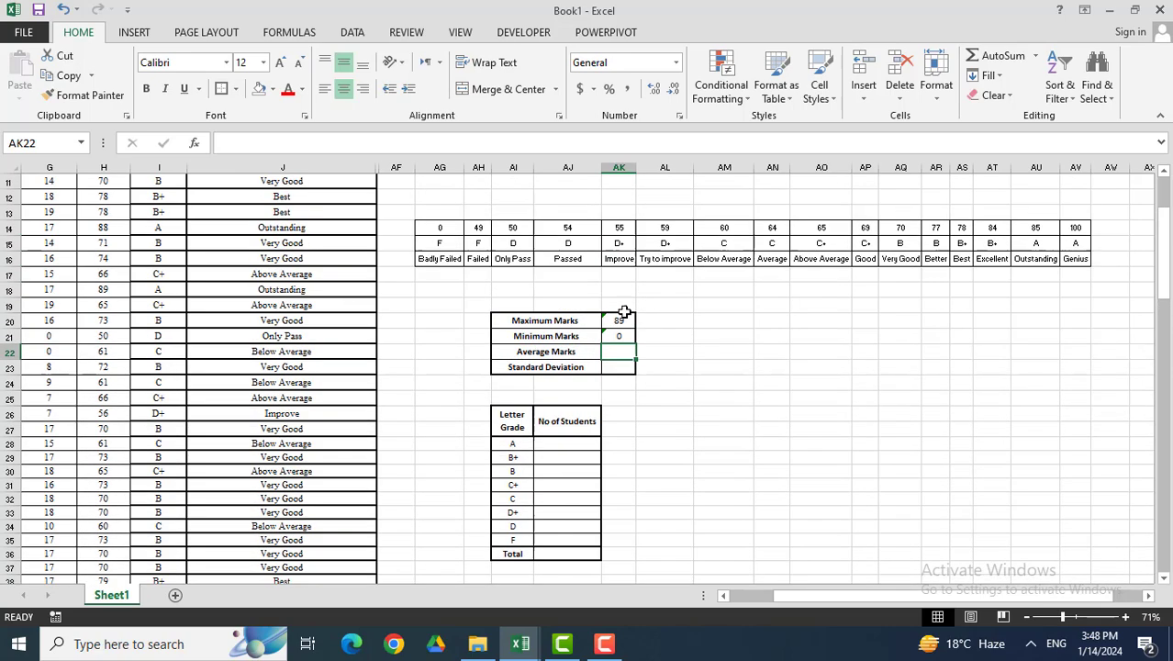
pyautogui.scroll(1, 628, 367)
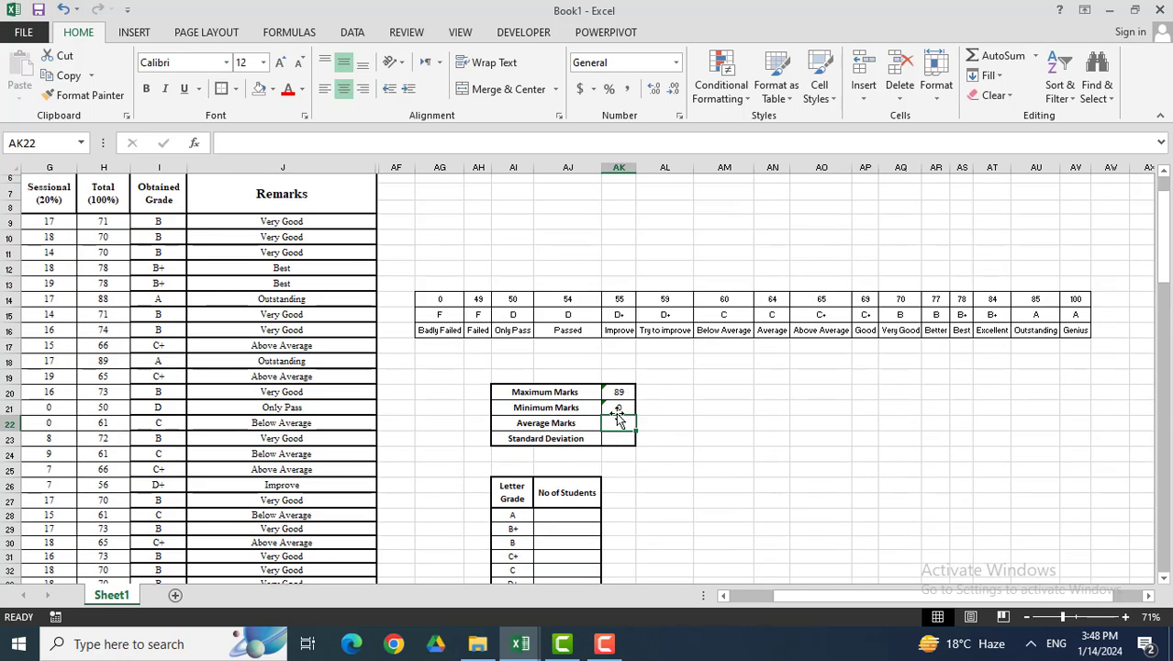
pyautogui.write('=')
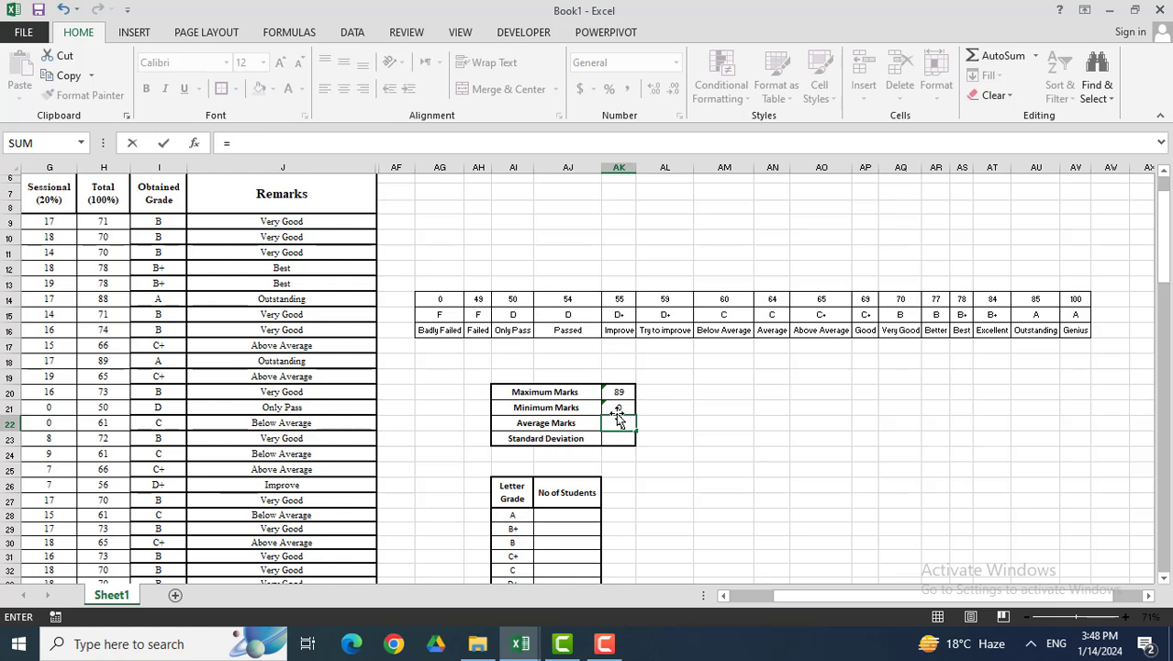
pyautogui.write('AVER')
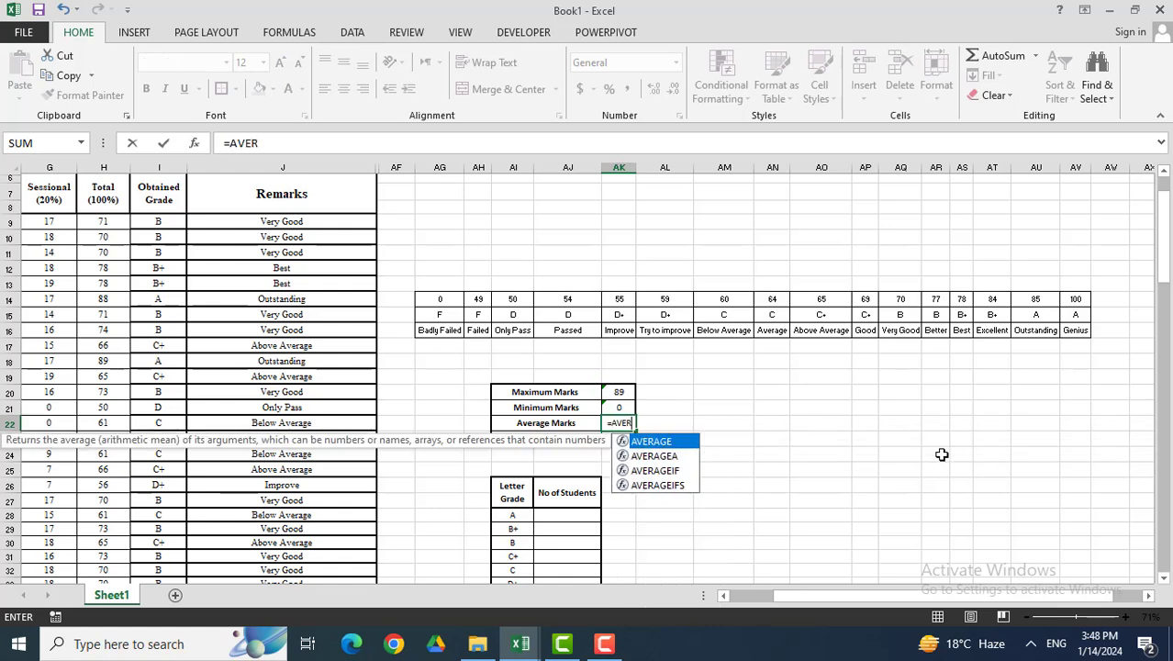
pyautogui.doubleClick(687, 442)
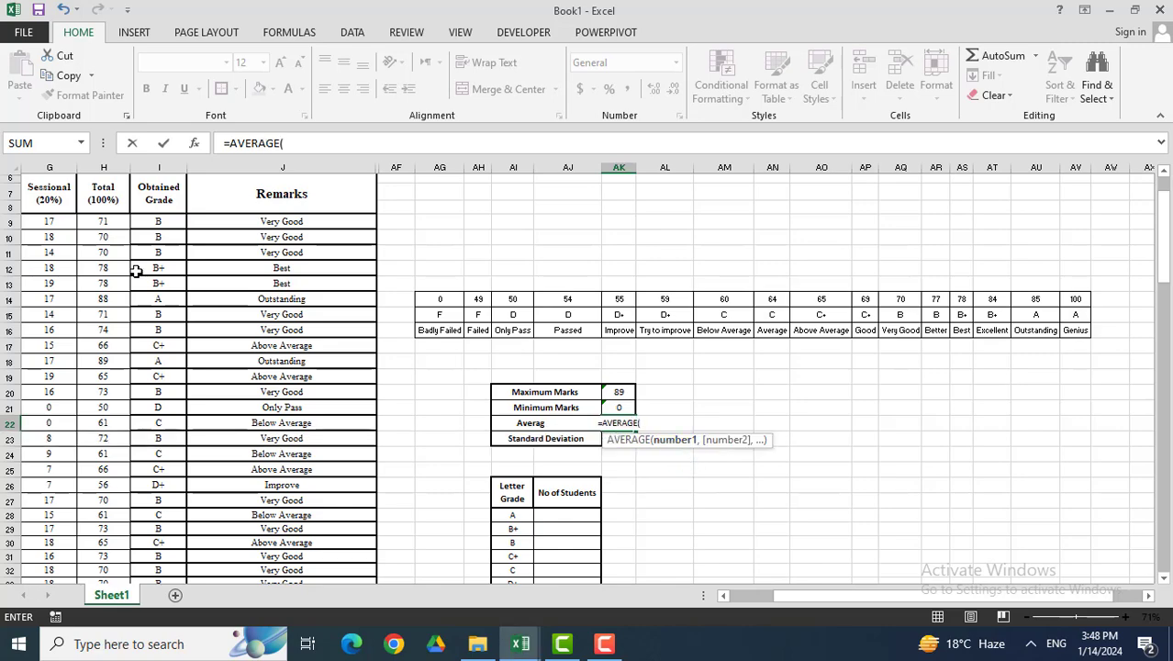
pyautogui.click(111, 224)
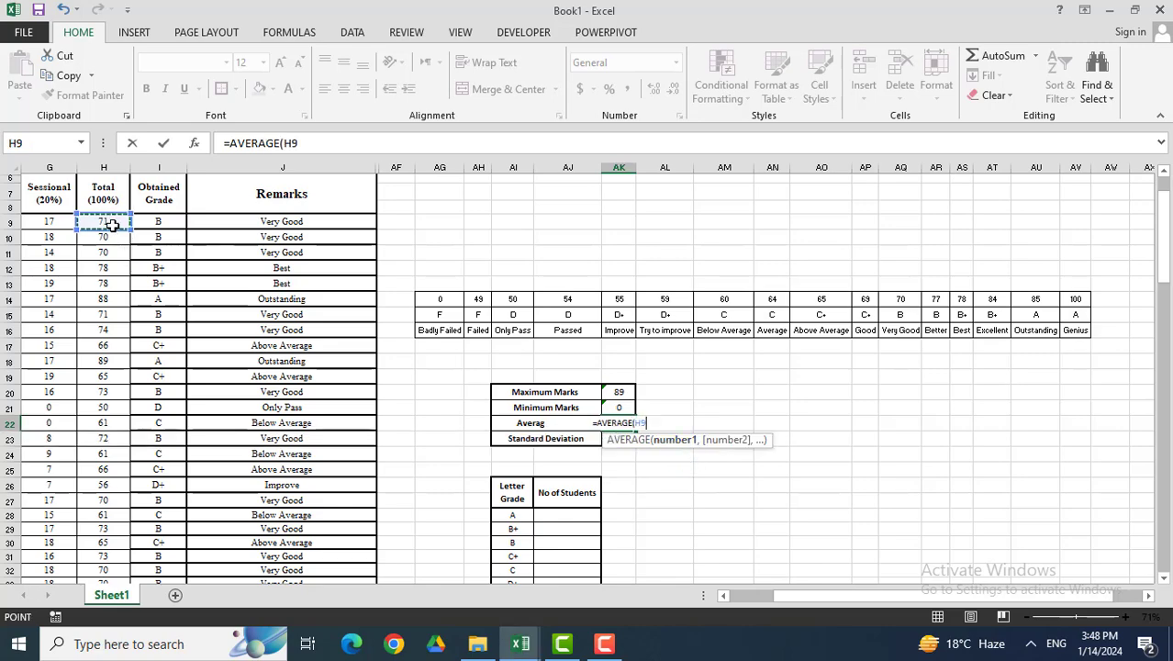
pyautogui.hotkey('ctrl', 'shift', 'Down')
pyautogui.press('Return')
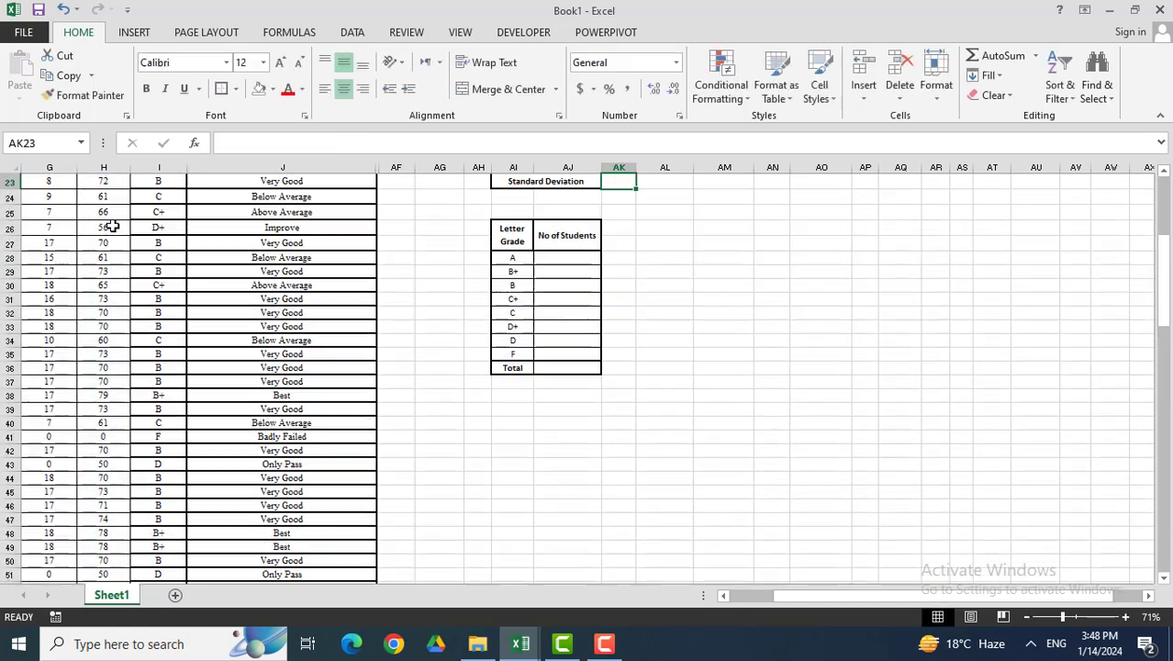
# Step: Calculate Standard Deviation in AK23 with the STDEV.P function over the student totals H9:H116 and check the entered formula
pyautogui.scroll(3, 610, 346)
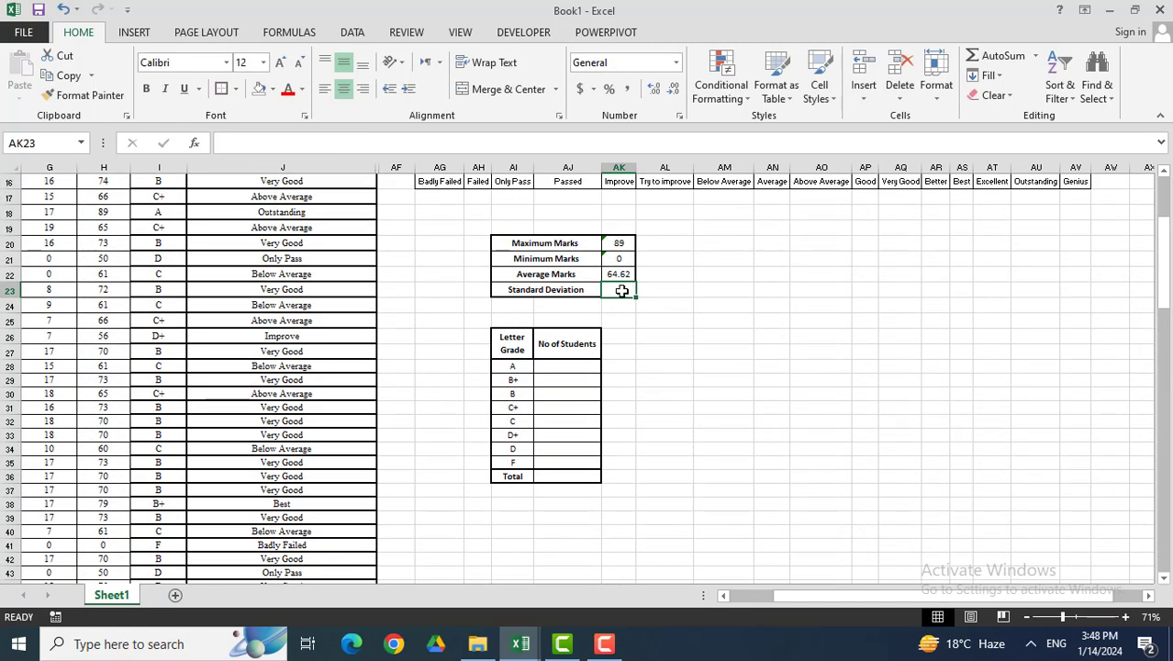
pyautogui.write('=STD')
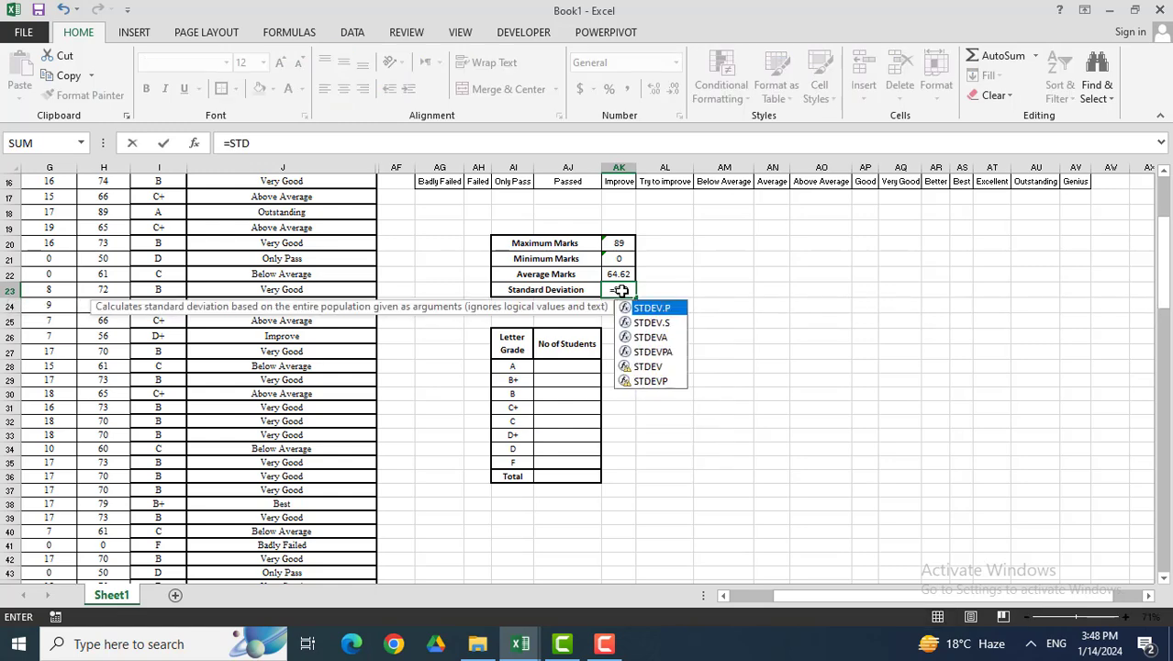
pyautogui.doubleClick(639, 309)
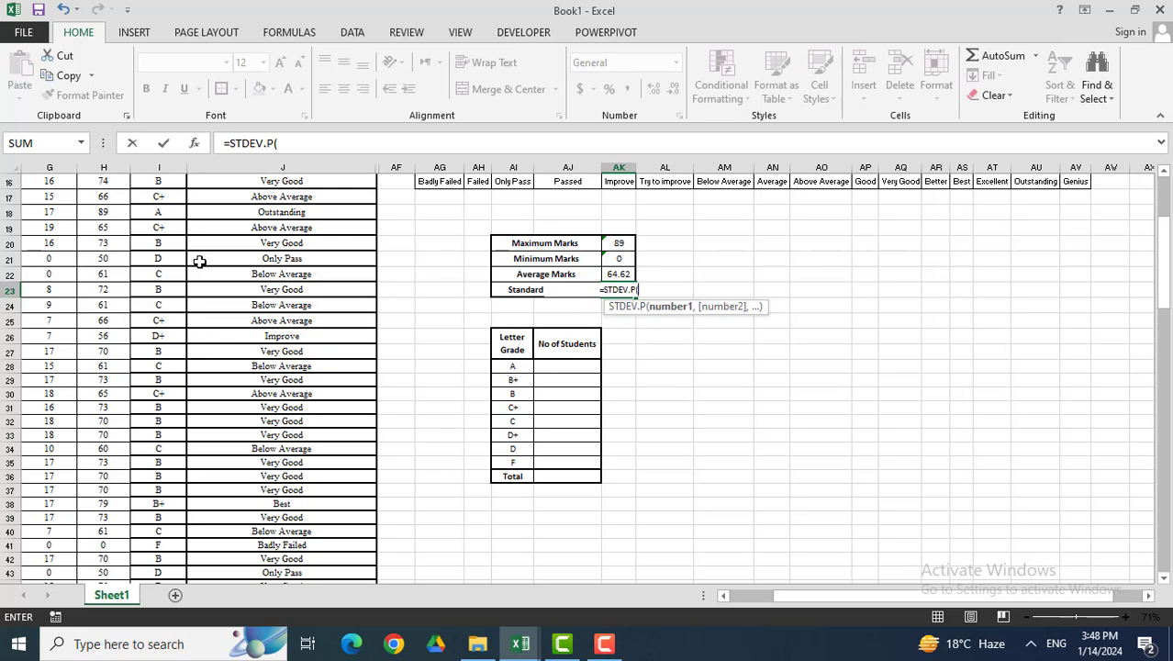
pyautogui.scroll(5, 126, 249)
pyautogui.click(117, 272)
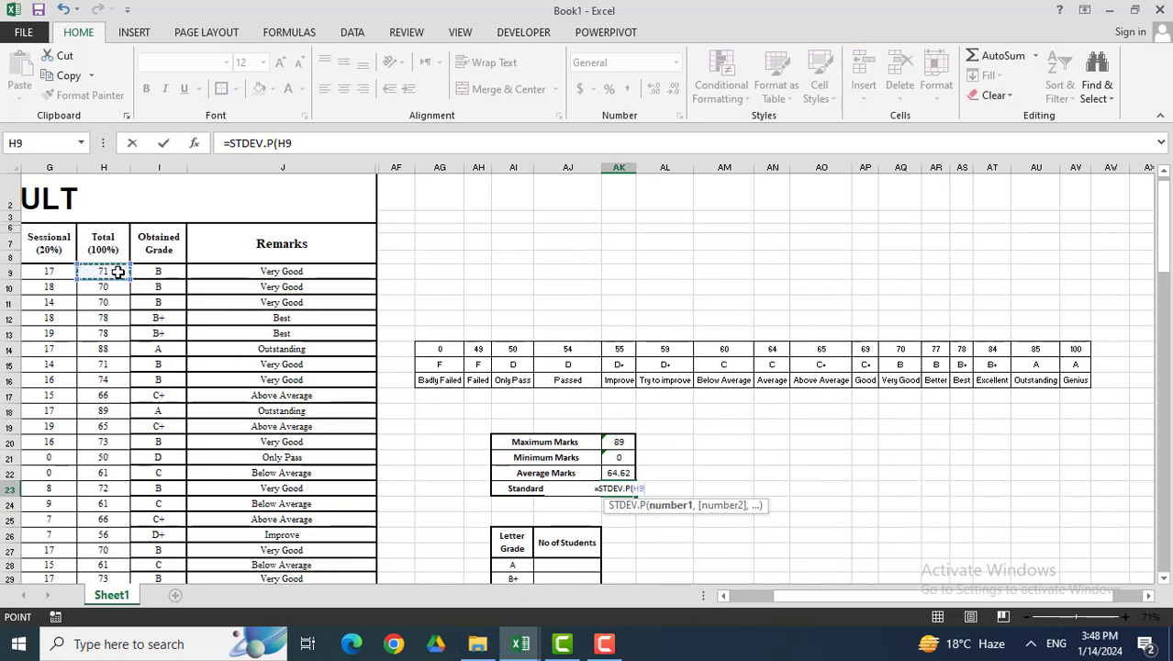
pyautogui.hotkey('ctrl', 'shift', 'Down')
pyautogui.press('Return')
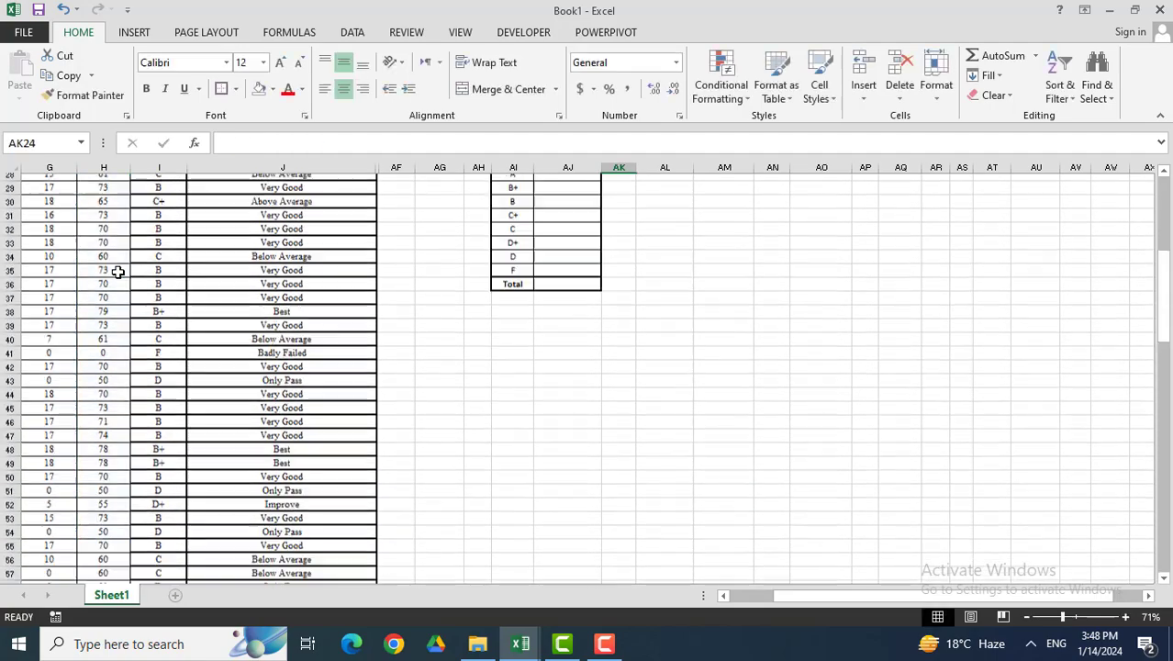
pyautogui.scroll(3, 731, 362)
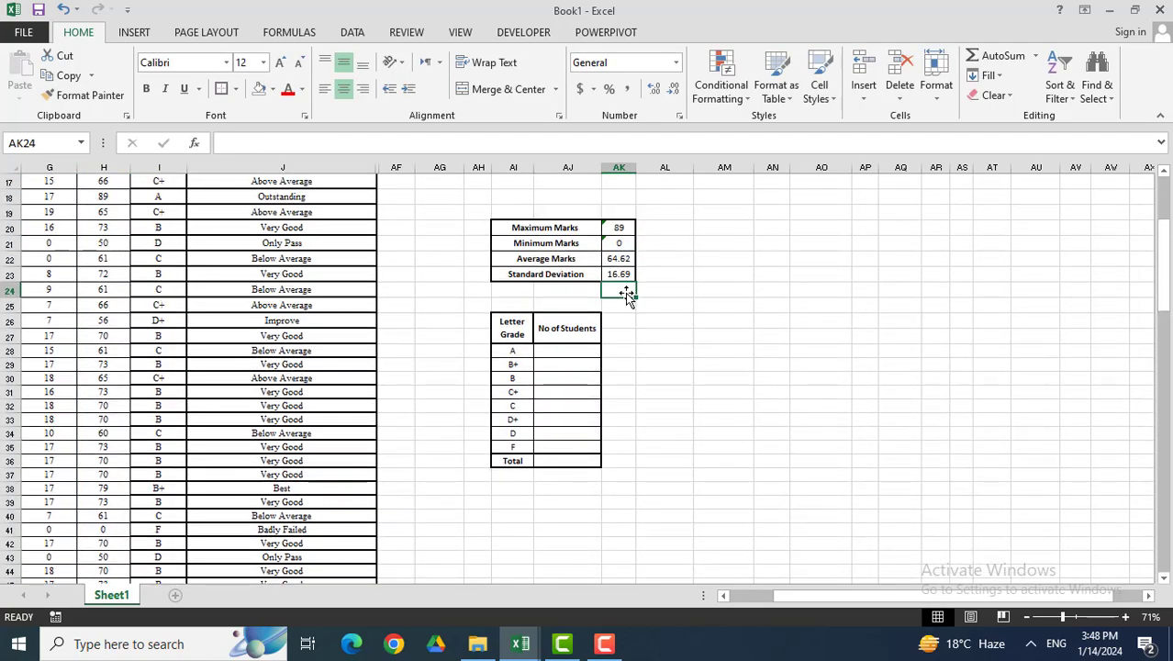
pyautogui.click(625, 273)
pyautogui.scroll(2, 670, 312)
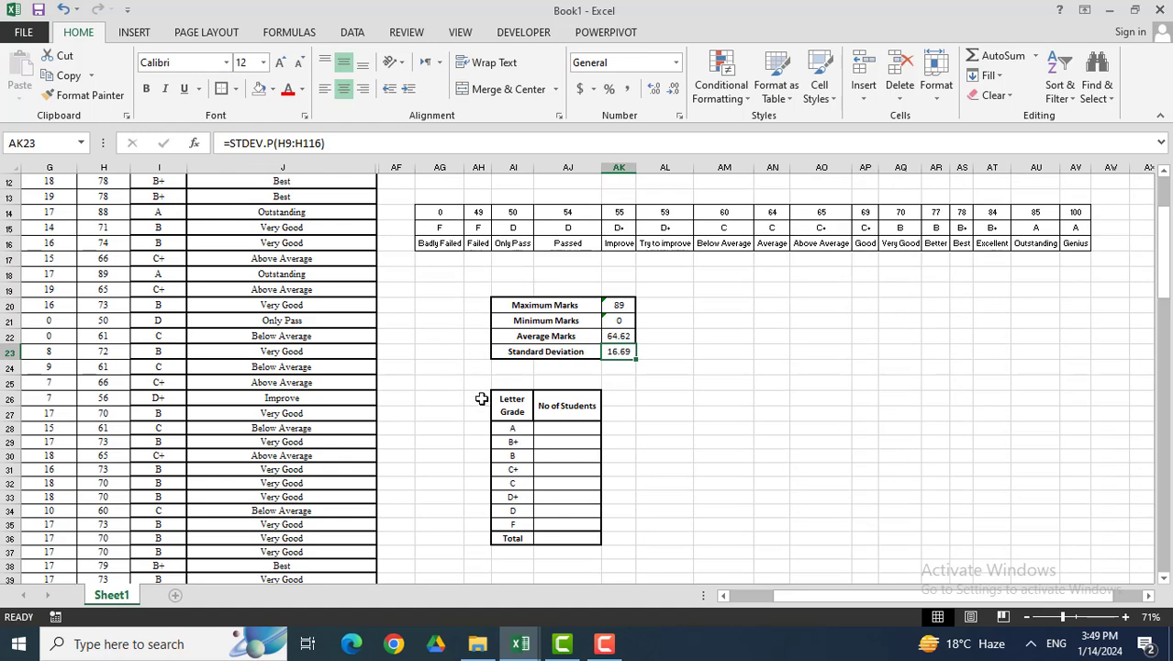
# Step: Start a COUNTIF formula in AJ28 for letter grade A, using the obtained grades I9:I116 as its range
pyautogui.scroll(1, 584, 432)
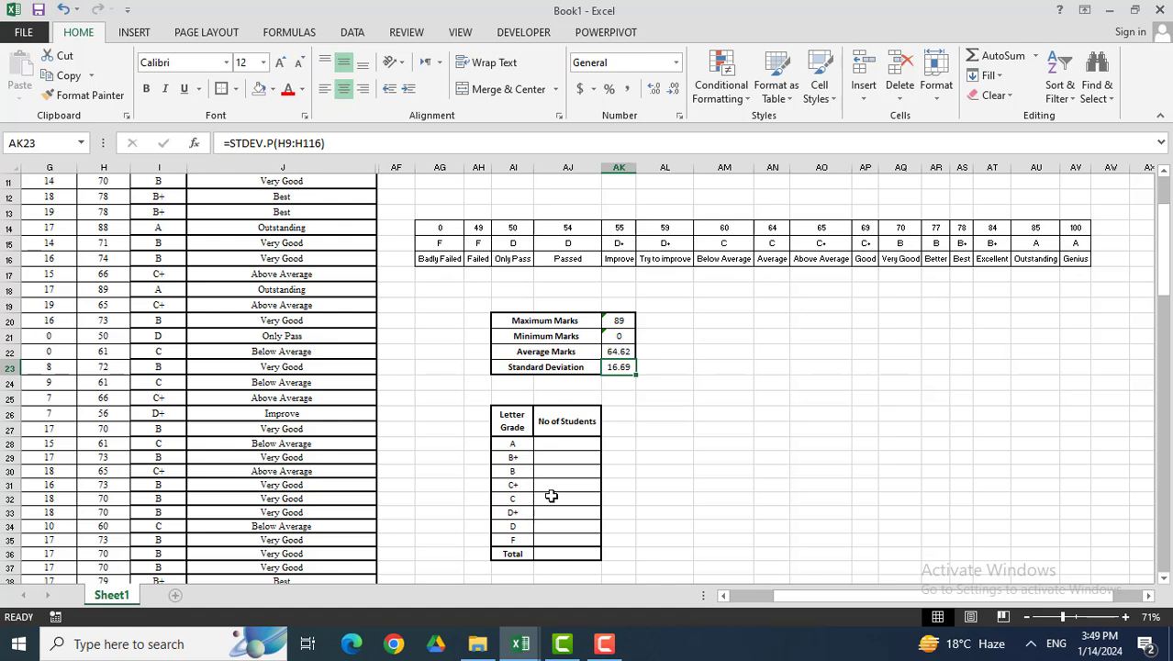
pyautogui.doubleClick(569, 444)
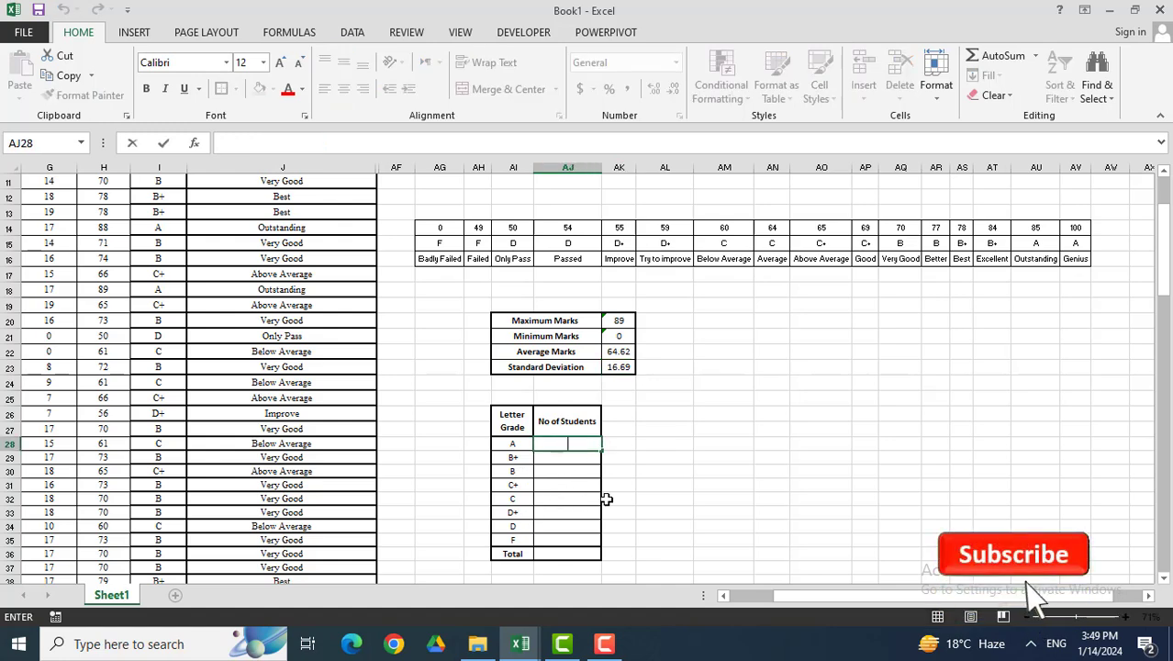
pyautogui.write('=COUN')
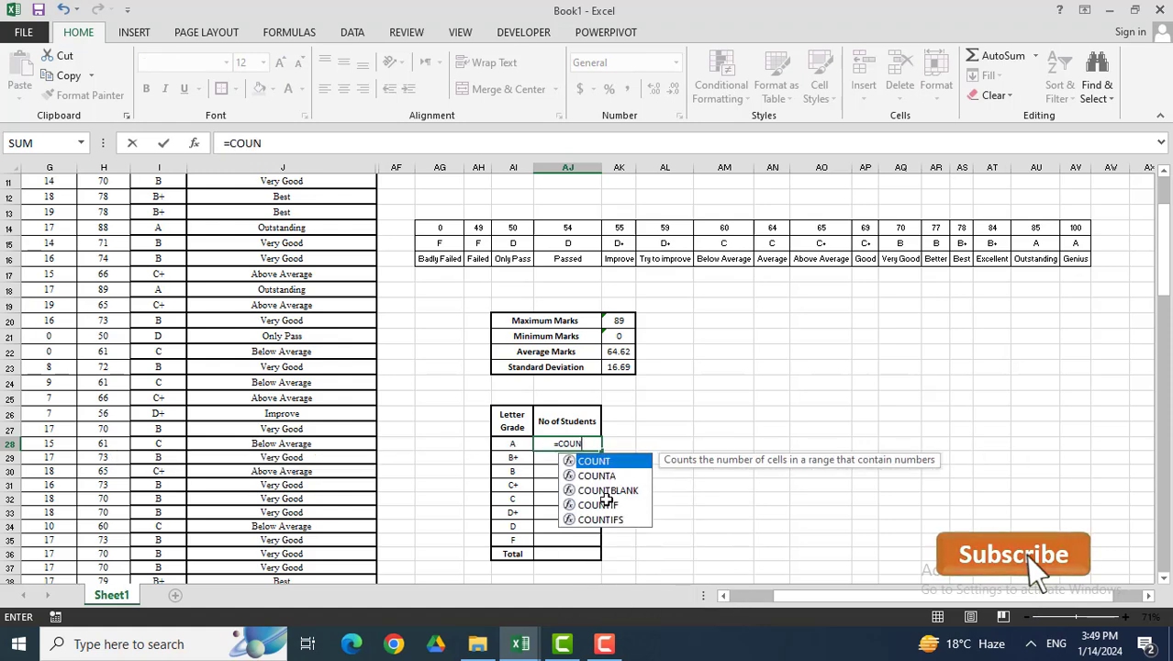
pyautogui.doubleClick(606, 504)
pyautogui.press('BackSpace')
pyautogui.press('BackSpace')
pyautogui.press('BackSpace')
pyautogui.press('BackSpace')
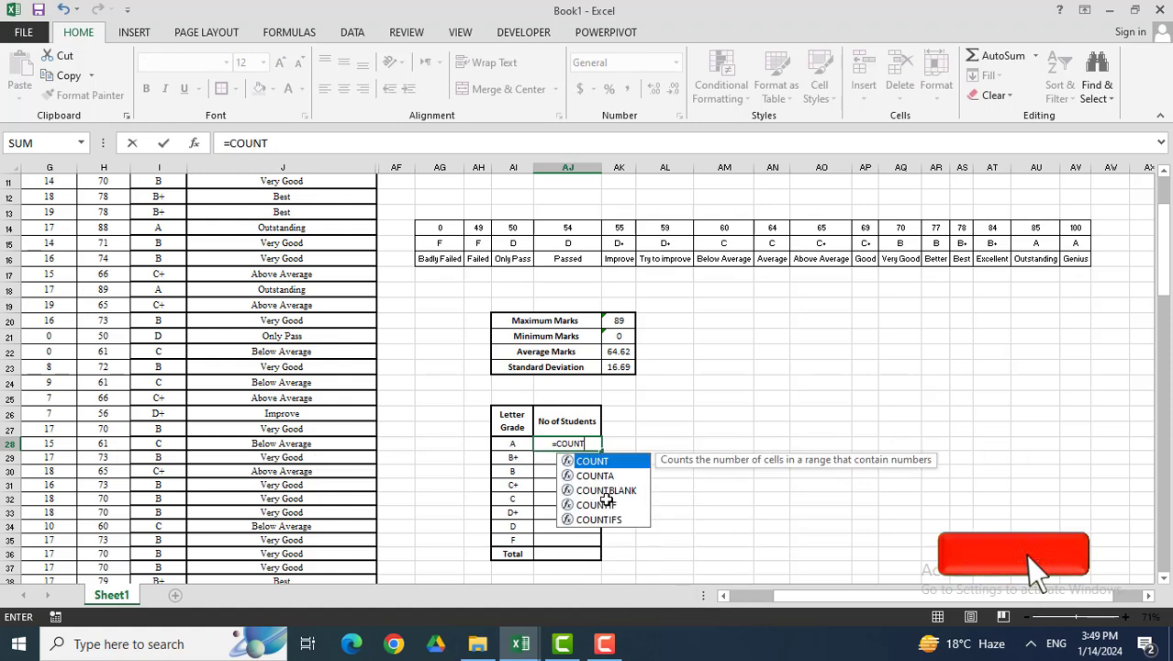
pyautogui.write('TIF(')
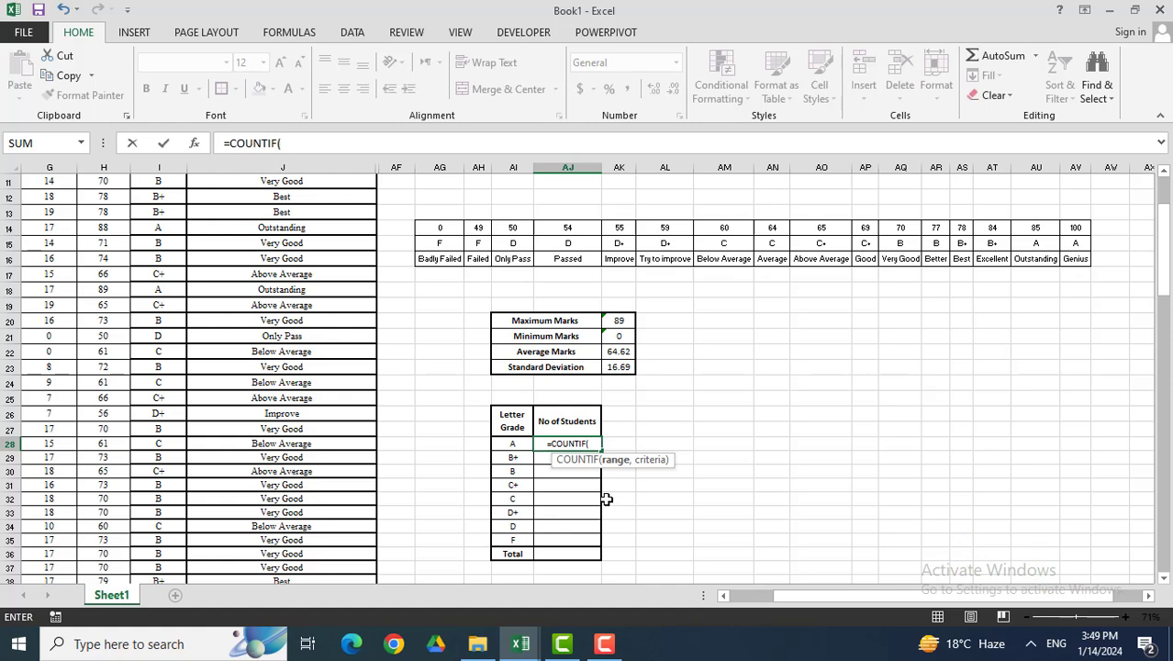
pyautogui.scroll(3, 264, 358)
pyautogui.click(165, 269)
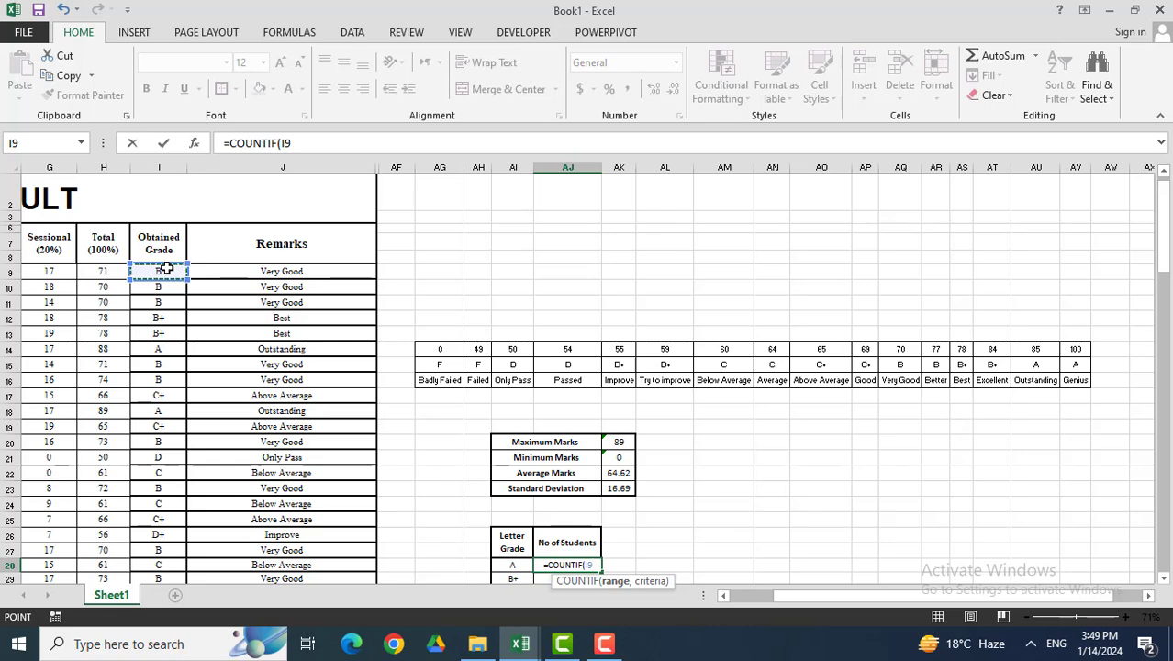
pyautogui.hotkey('ctrl', 'shift', 'Down')
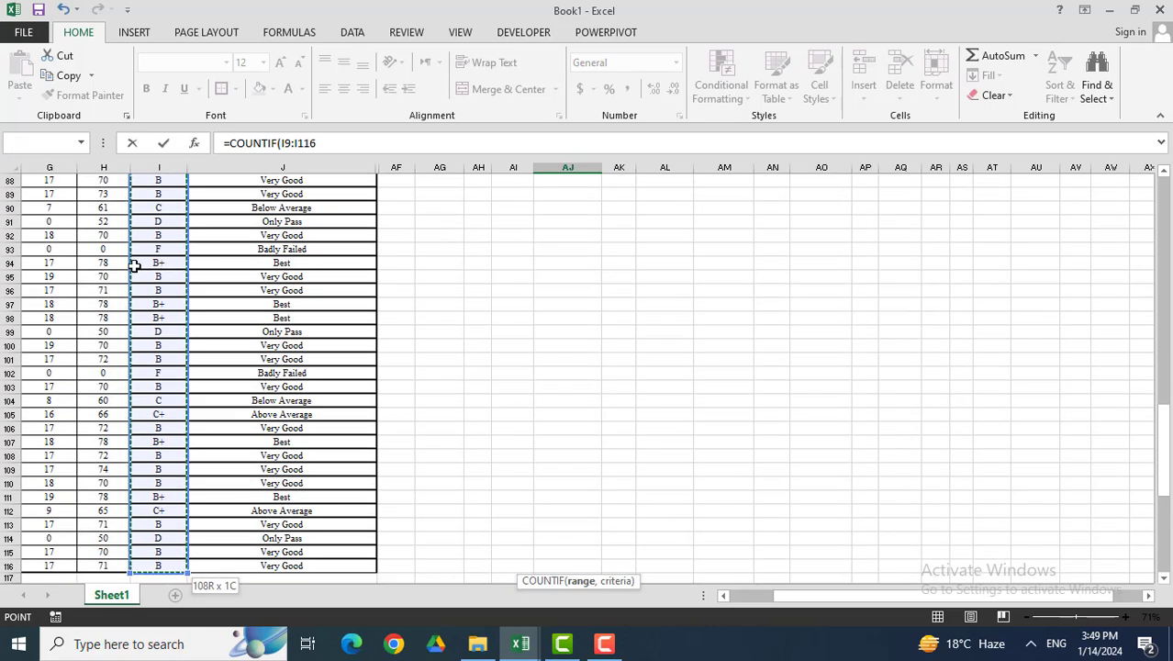
pyautogui.scroll(11, 601, 373)
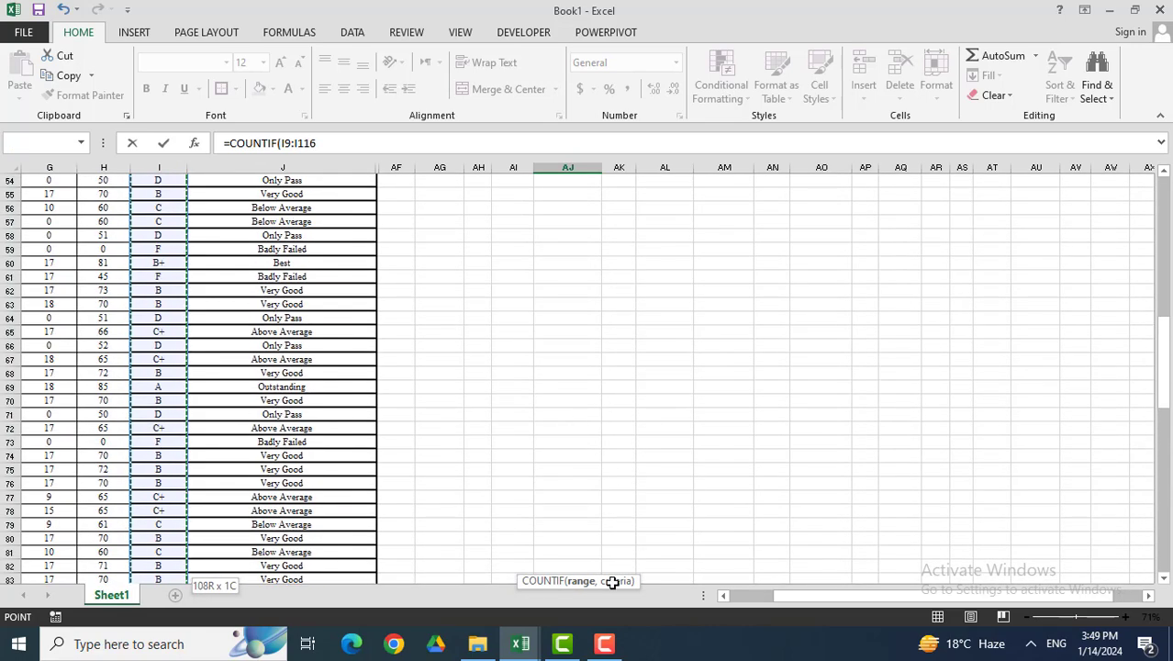
# Step: Complete the COUNTIF formula in AJ28 with the criterion "A" and enter it
pyautogui.click(325, 144)
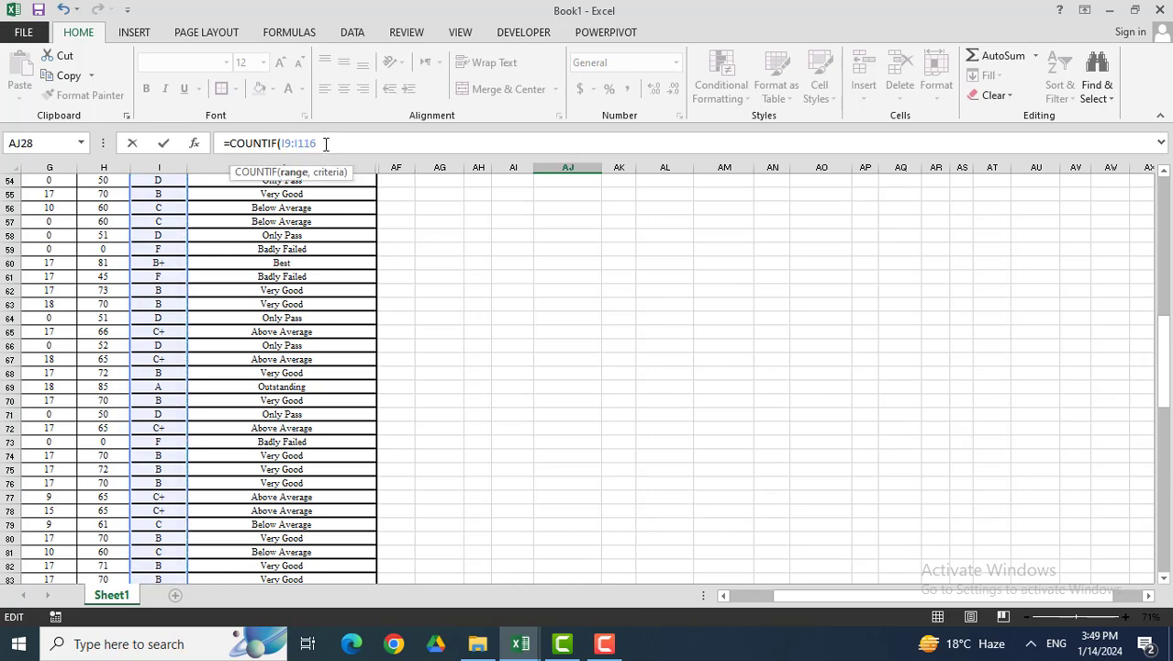
pyautogui.write(',"A')
pyautogui.click(342, 144)
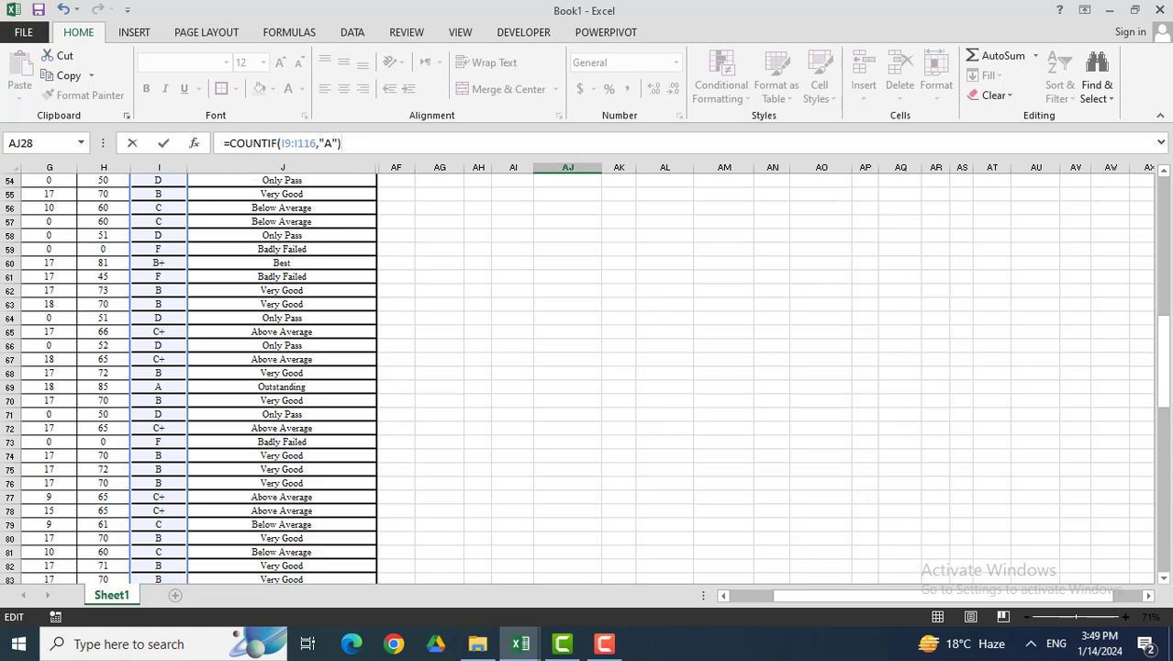
pyautogui.moveTo(1164, 361); pyautogui.dragTo(1164, 265)
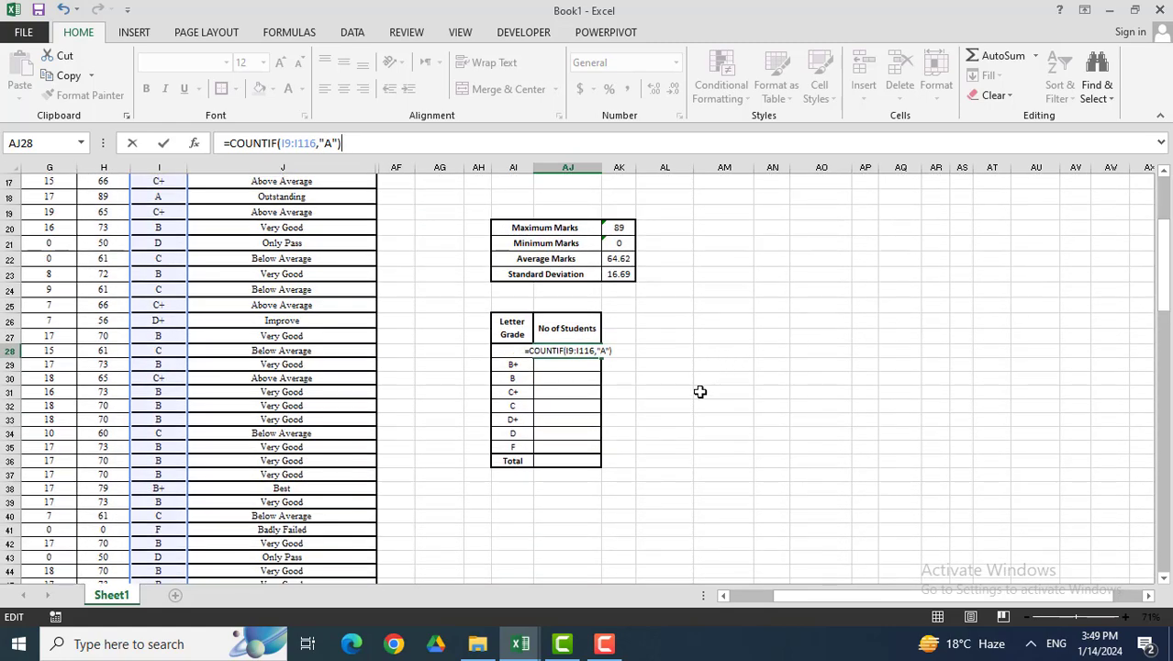
pyautogui.press('Return')
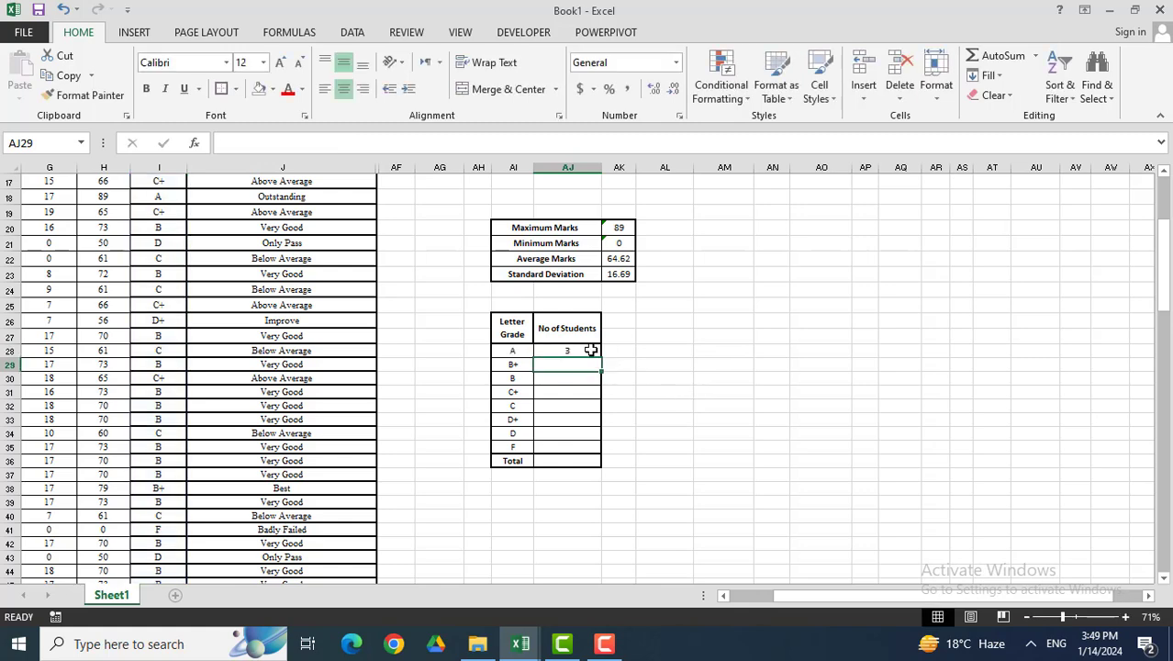
# Step: Fill the COUNTIF formula from AJ28 down the No of Students column to AJ35
pyautogui.click(592, 352)
pyautogui.moveTo(604, 358); pyautogui.dragTo(601, 450)
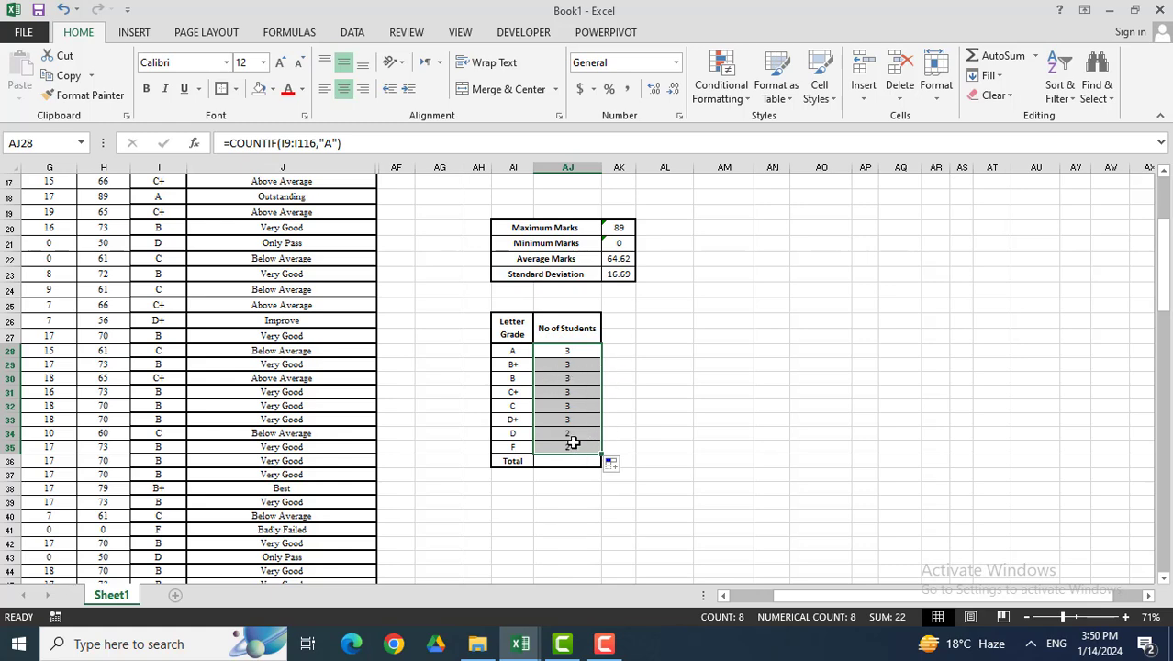
# Step: Examine the range and criterion of the copied COUNTIF formulas in AJ29 and AJ34 without changing them
pyautogui.click(577, 365)
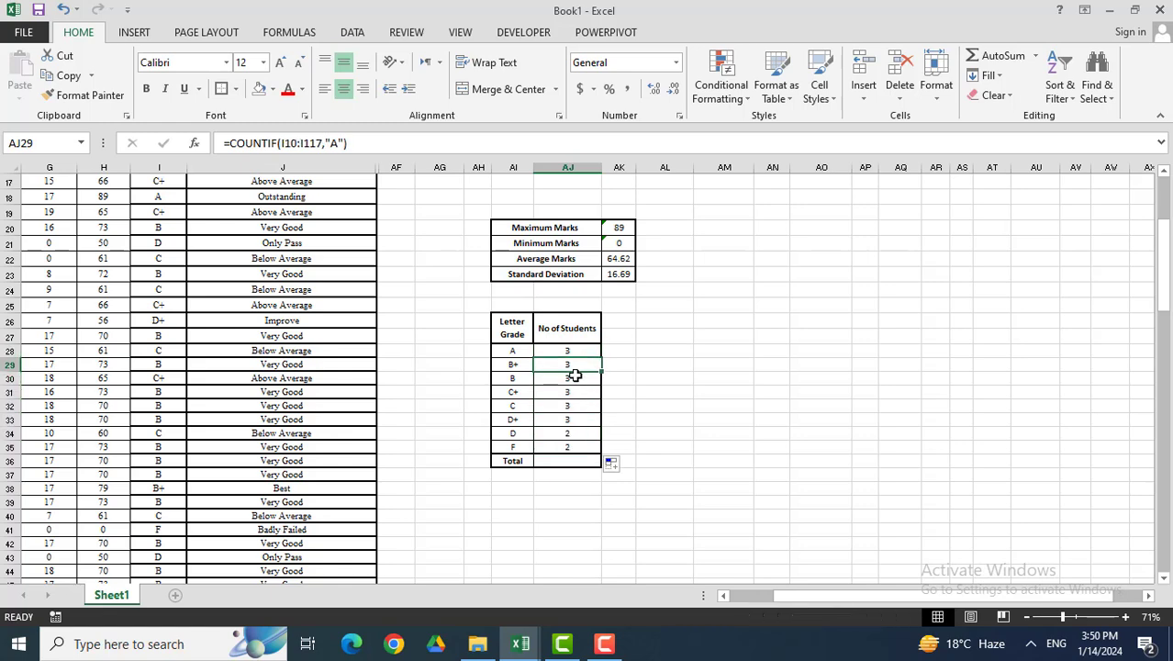
pyautogui.doubleClick(576, 435)
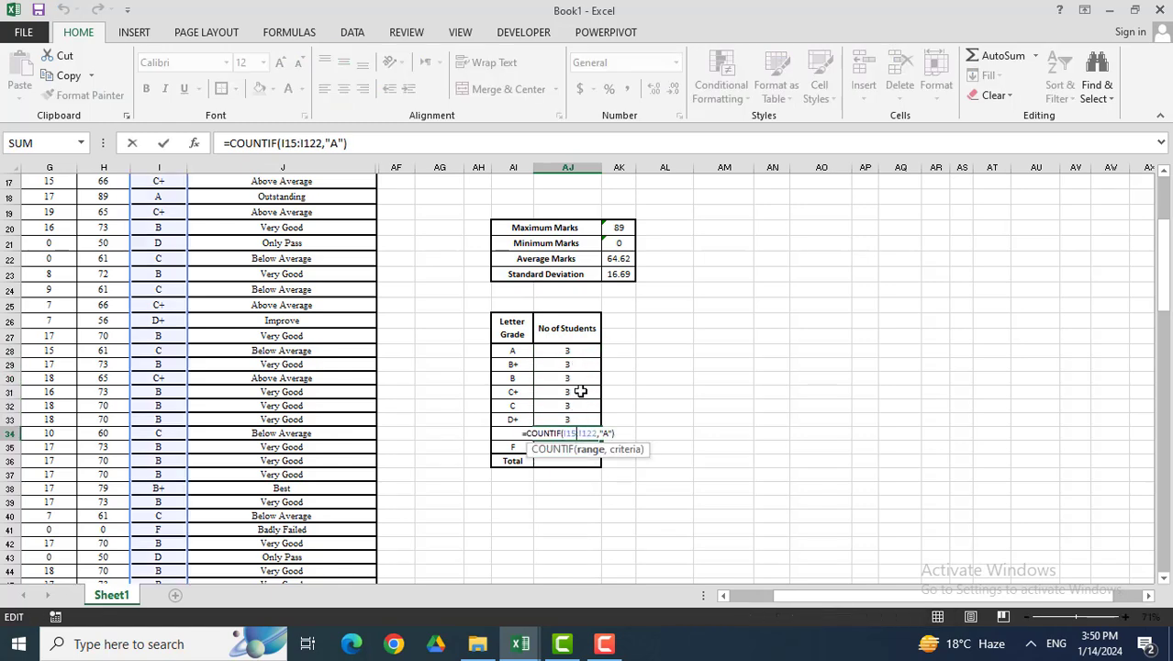
pyautogui.press('Escape')
pyautogui.doubleClick(589, 365)
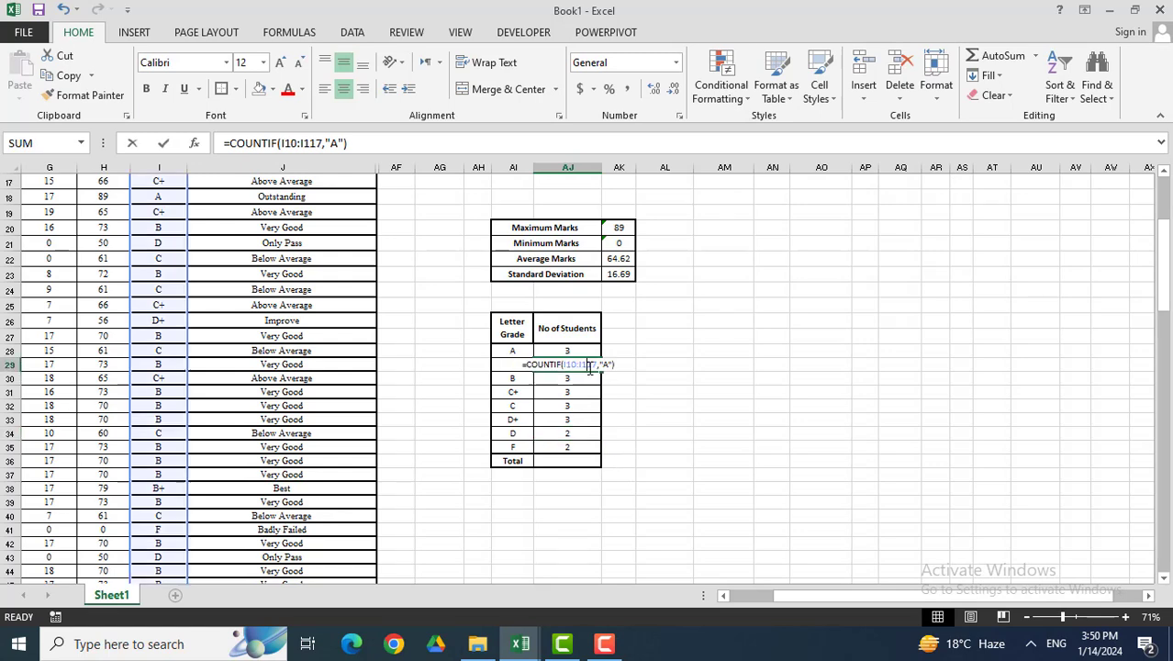
pyautogui.press('Escape')
pyautogui.scroll(2, 581, 380)
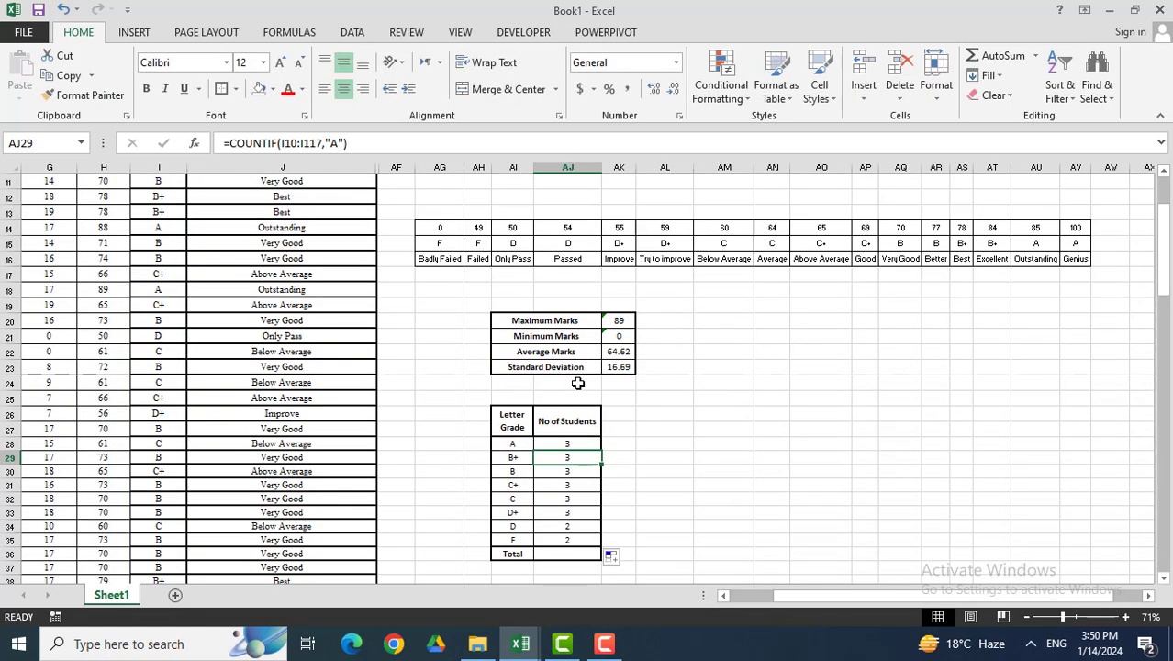
pyautogui.doubleClick(578, 456)
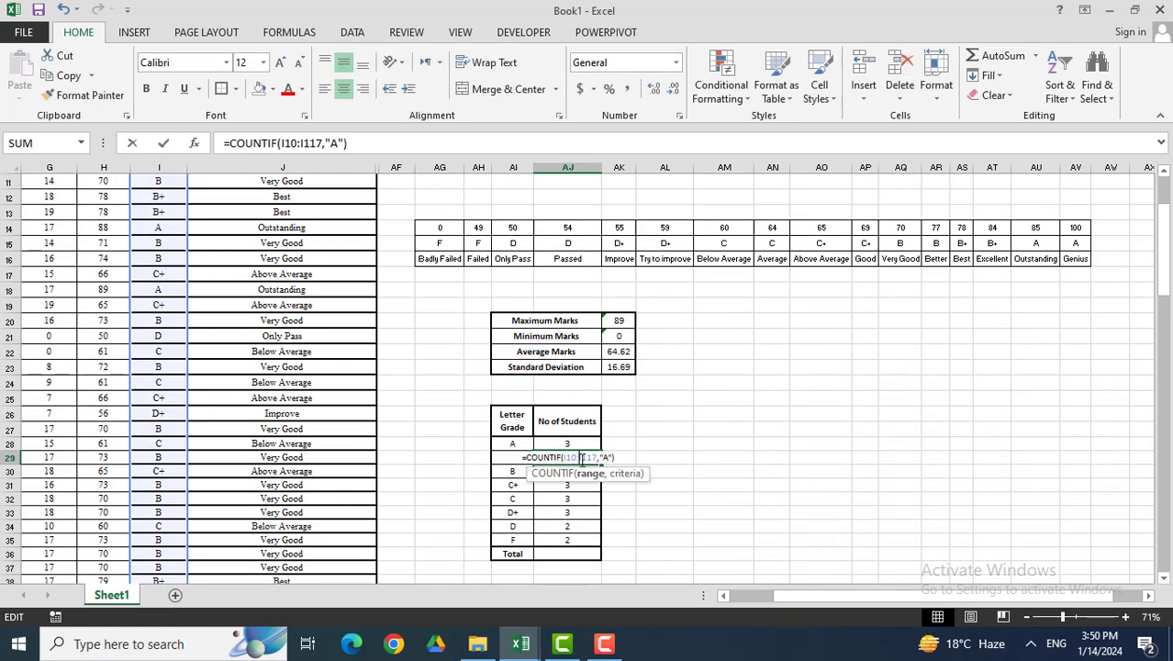
pyautogui.scroll(2, 507, 424)
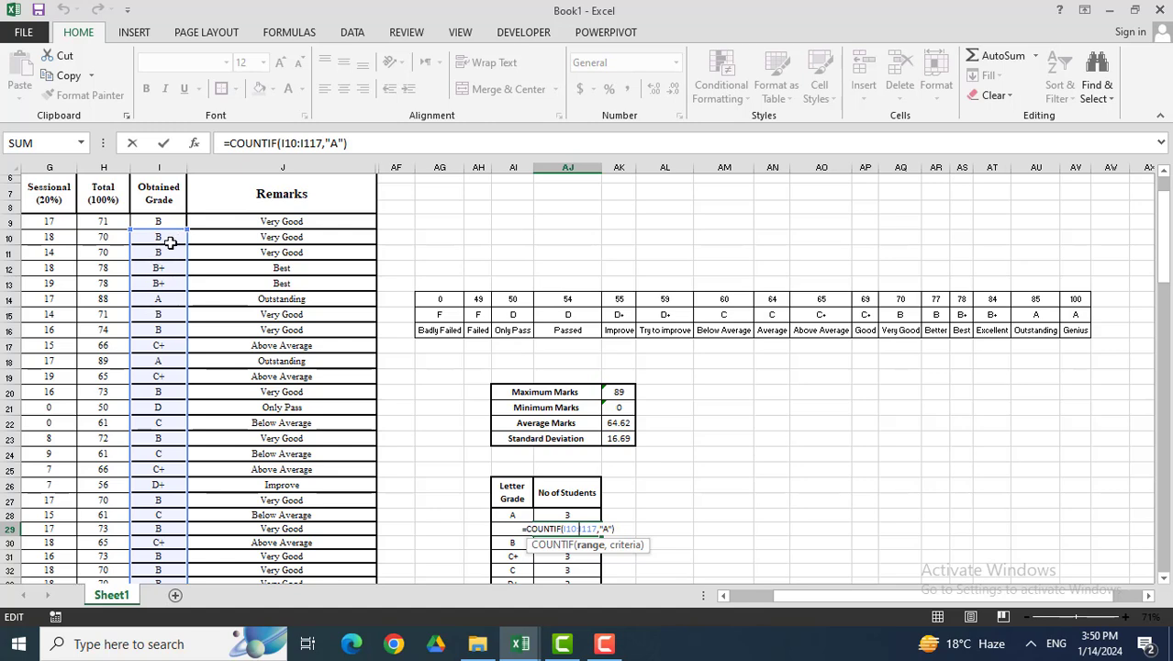
pyautogui.hotkey('ctrl', 'Return')
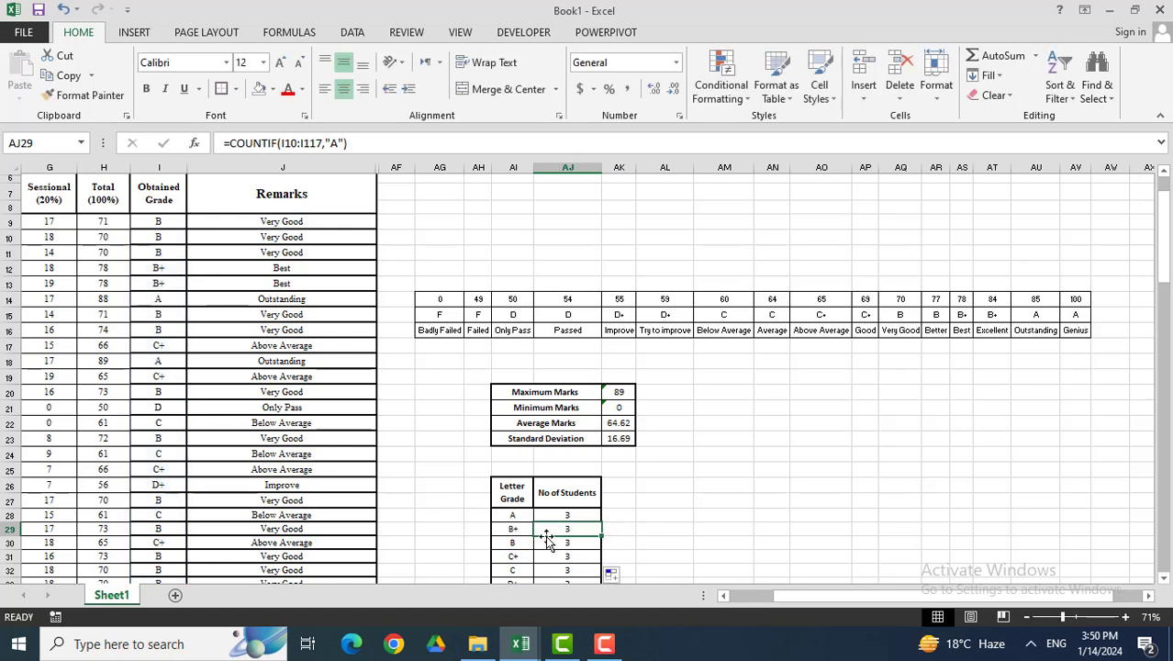
# Step: Compare the ranges of the copied COUNTIF formulas in AJ30 and AJ35 with the first rows of the Obtained Grade column
pyautogui.hotkey('ctrl', 'Down')
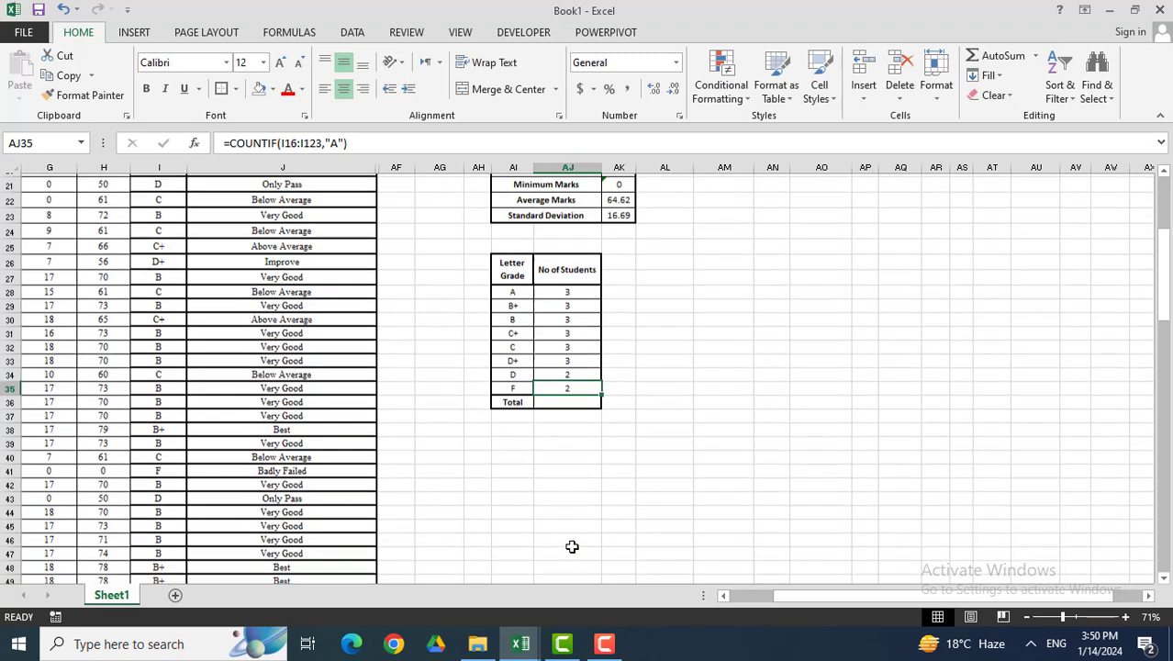
pyautogui.doubleClick(576, 301)
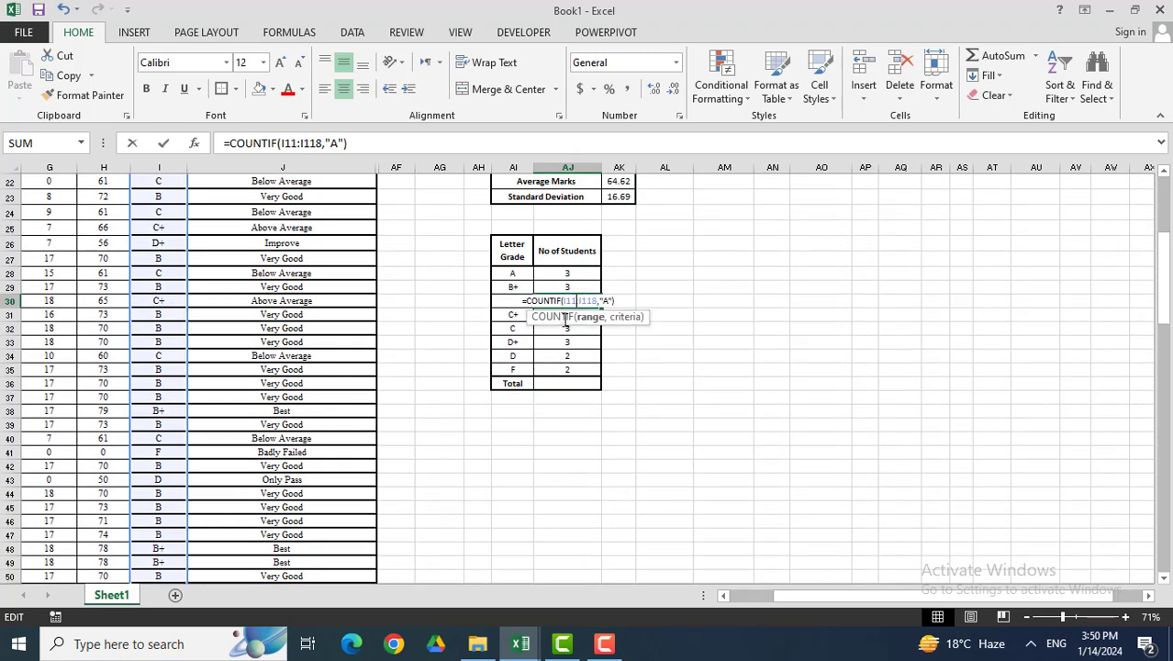
pyautogui.scroll(4, 411, 385)
pyautogui.scroll(1, 181, 228)
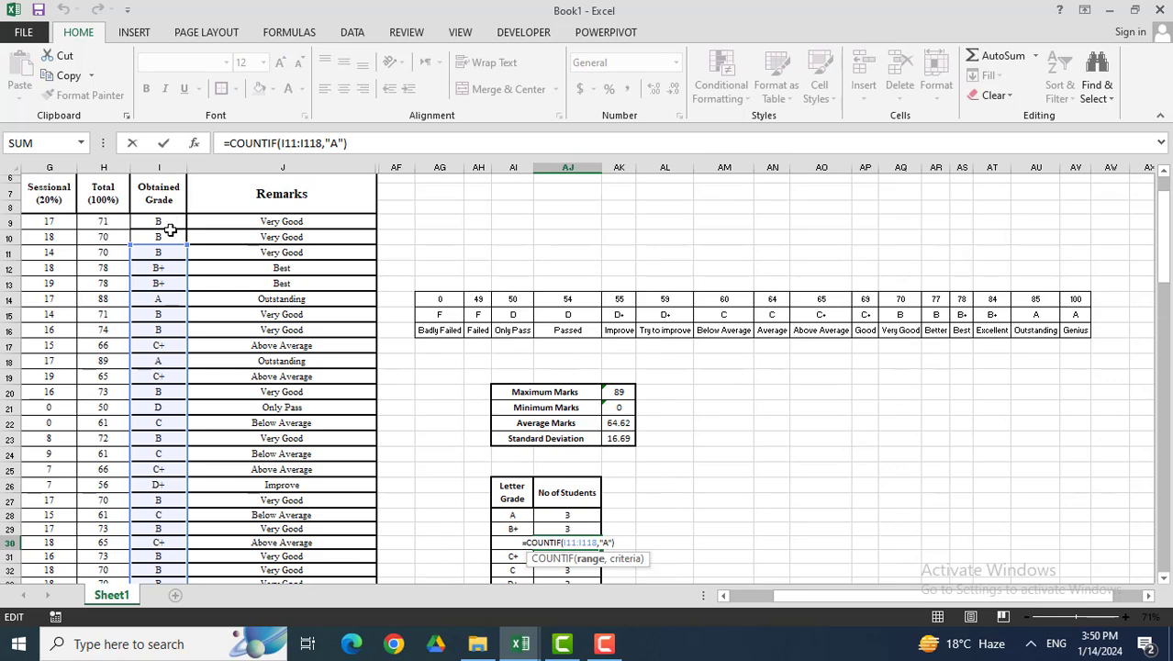
pyautogui.scroll(-2, 447, 409)
pyautogui.press('Escape')
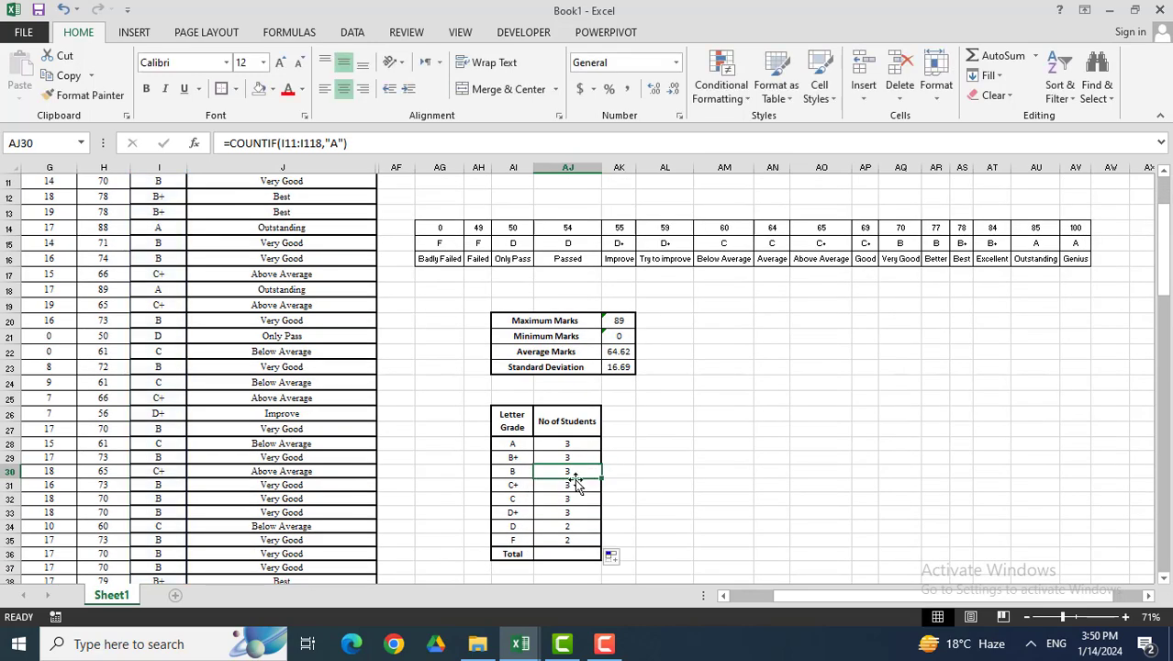
pyautogui.doubleClick(571, 545)
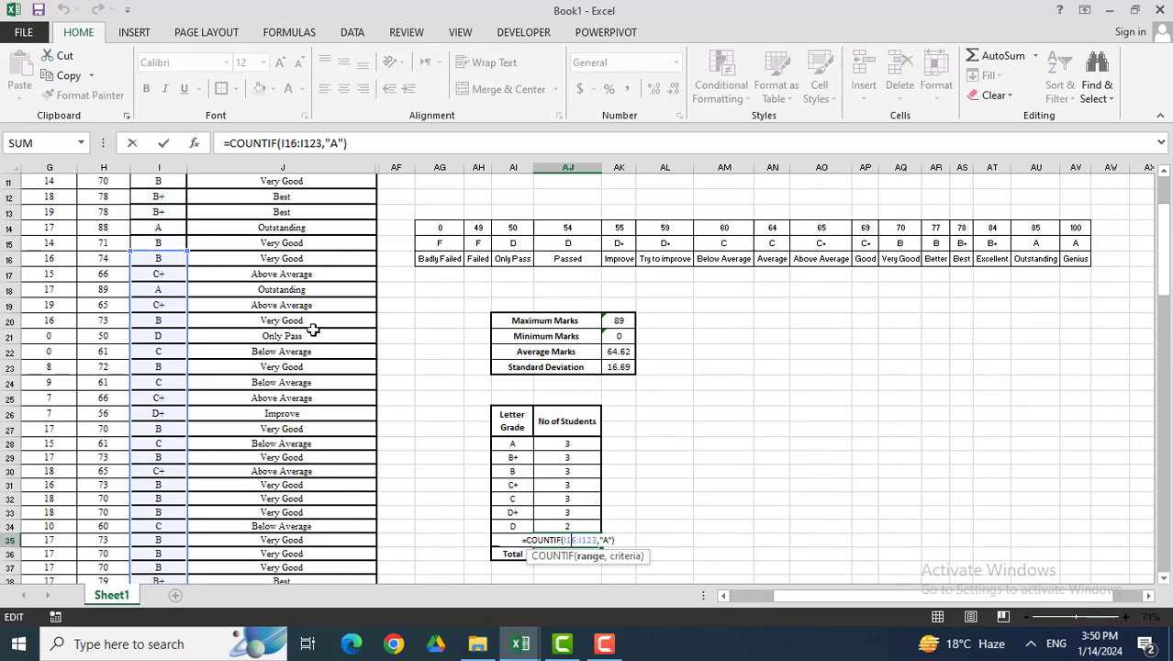
pyautogui.scroll(1, 199, 296)
pyautogui.moveTo(158, 195); pyautogui.dragTo(158, 287)
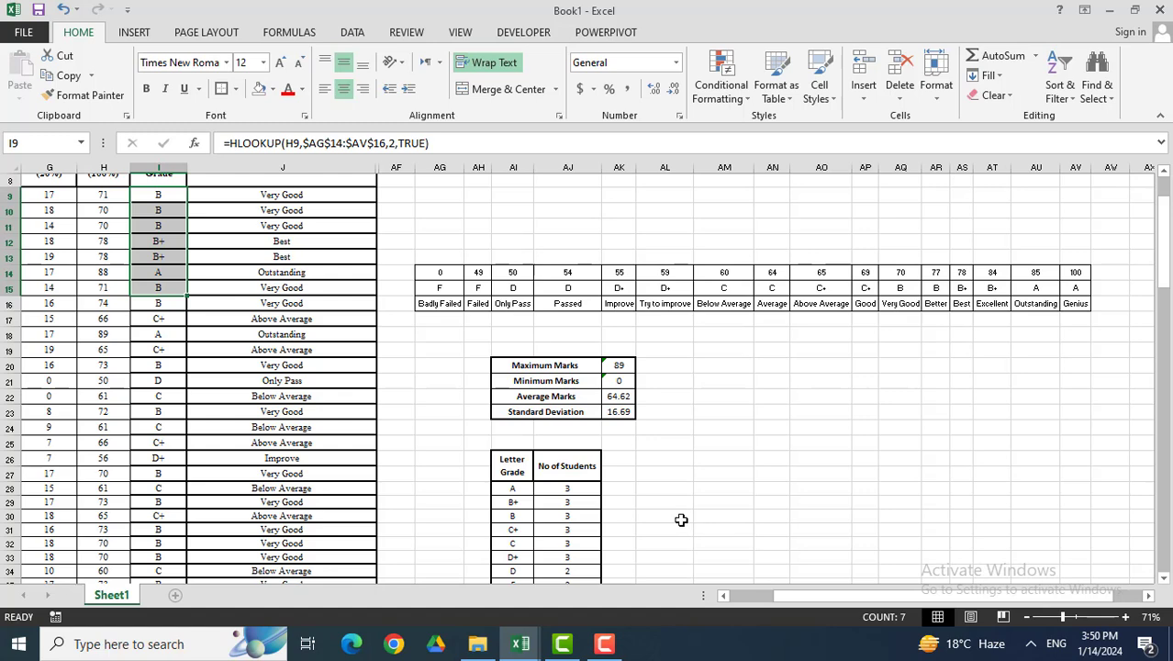
pyautogui.scroll(-1, 682, 520)
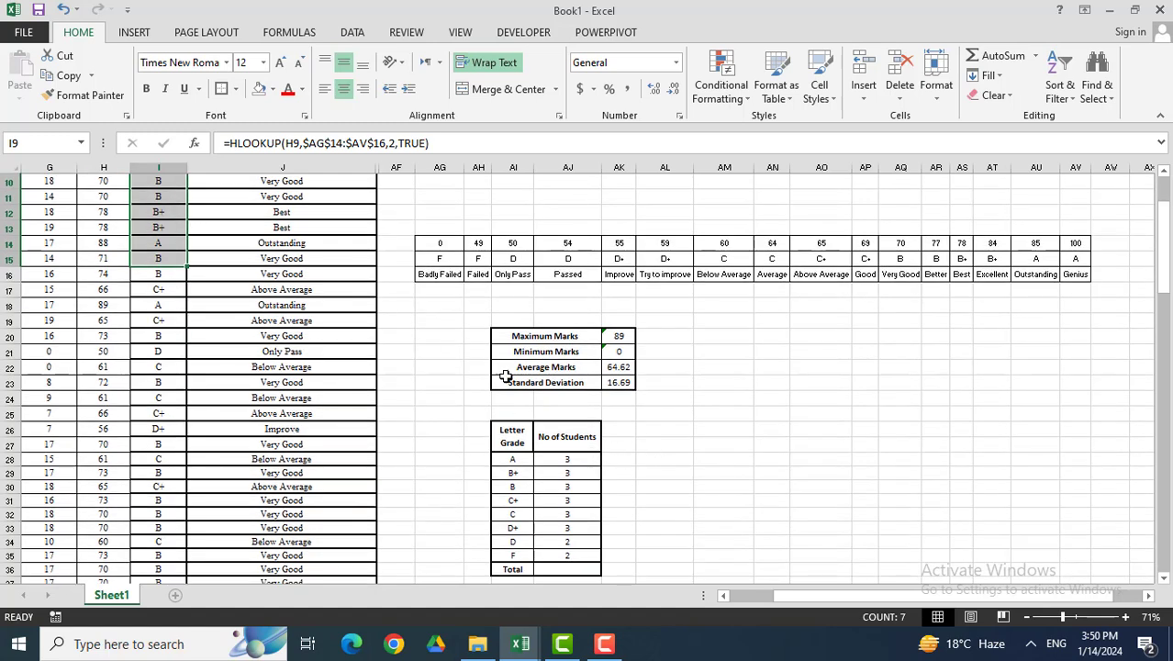
# Step: Lock the row references of the COUNTIF range in AJ28 so that it reads I$9:I$116
pyautogui.doubleClick(583, 460)
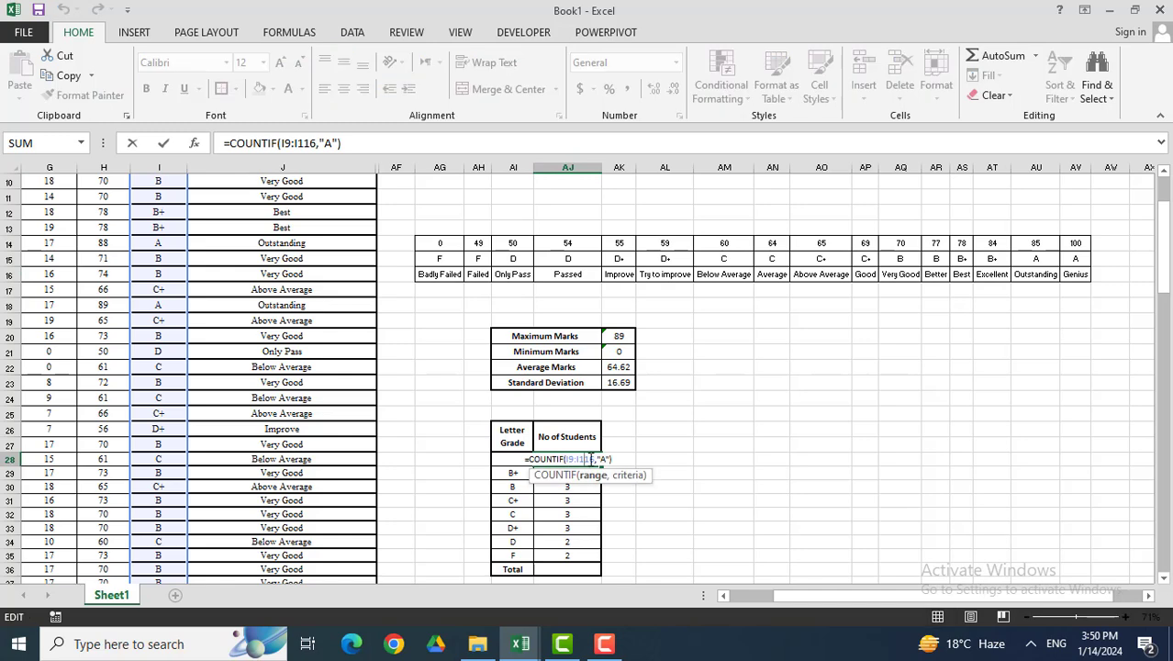
pyautogui.click(285, 143)
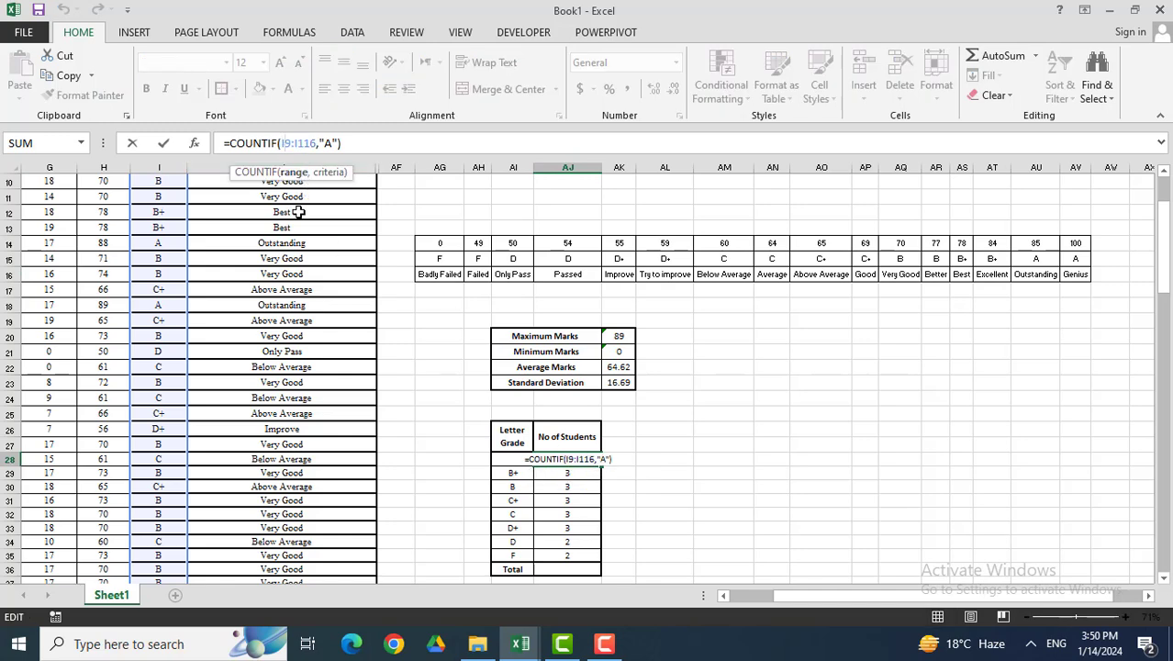
pyautogui.write('$9:I')
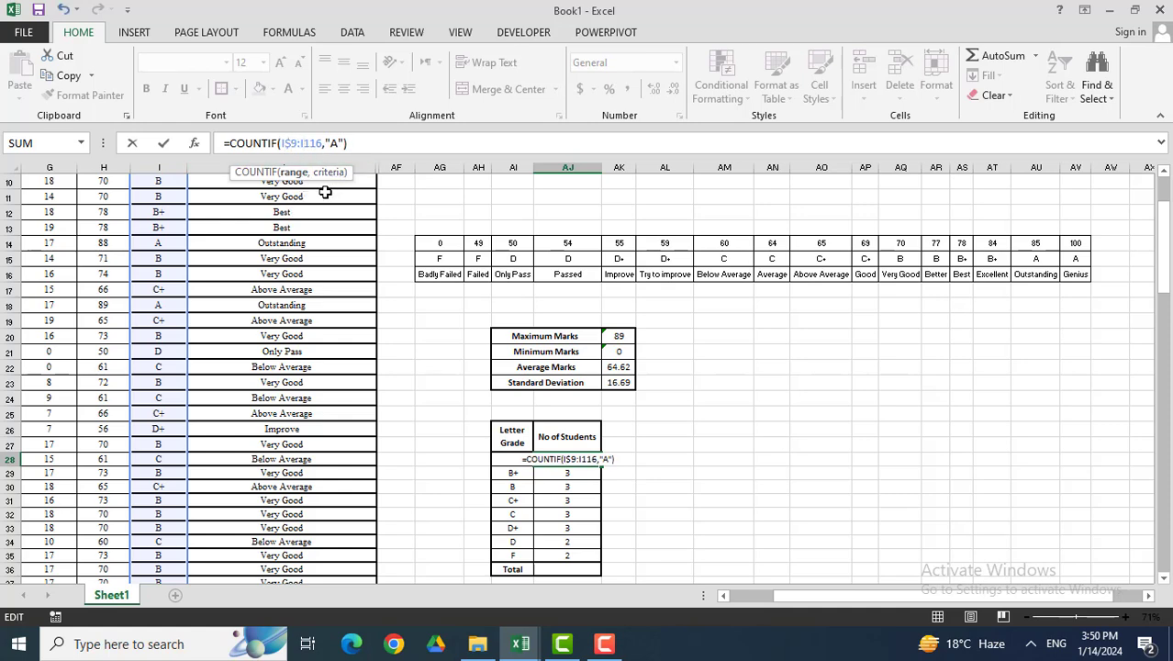
pyautogui.write('$')
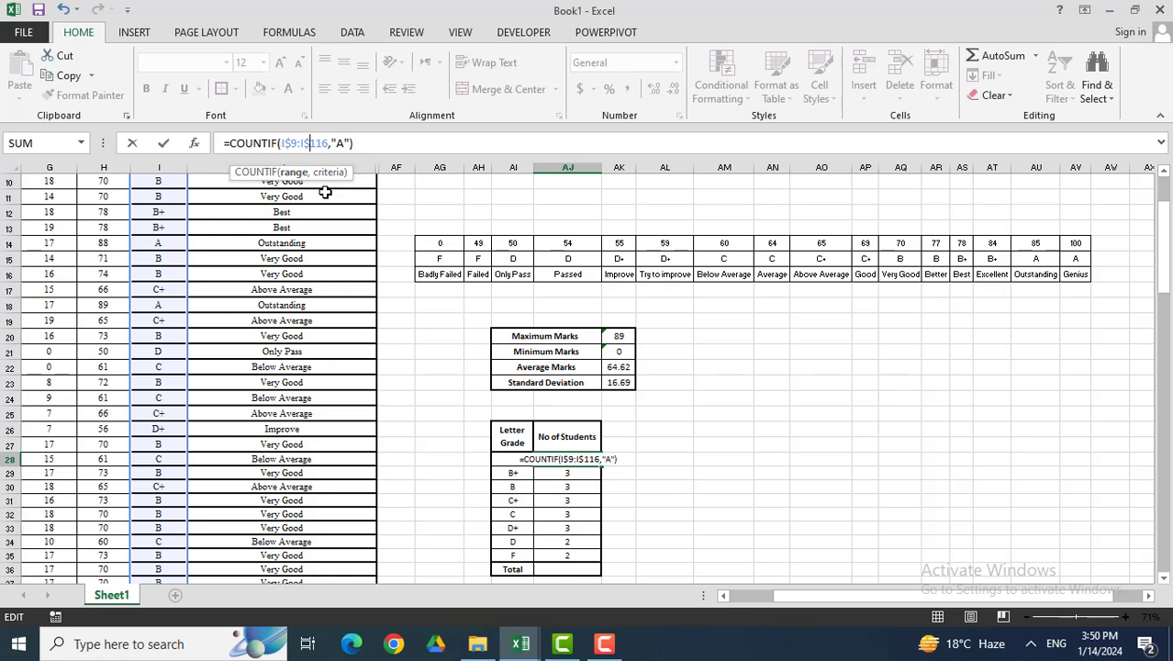
pyautogui.press('Return')
# Step: Fill the row-locked COUNTIF formula from AJ28 down the No of Students column to AJ35
pyautogui.click(570, 461)
pyautogui.moveTo(604, 468); pyautogui.dragTo(597, 556)
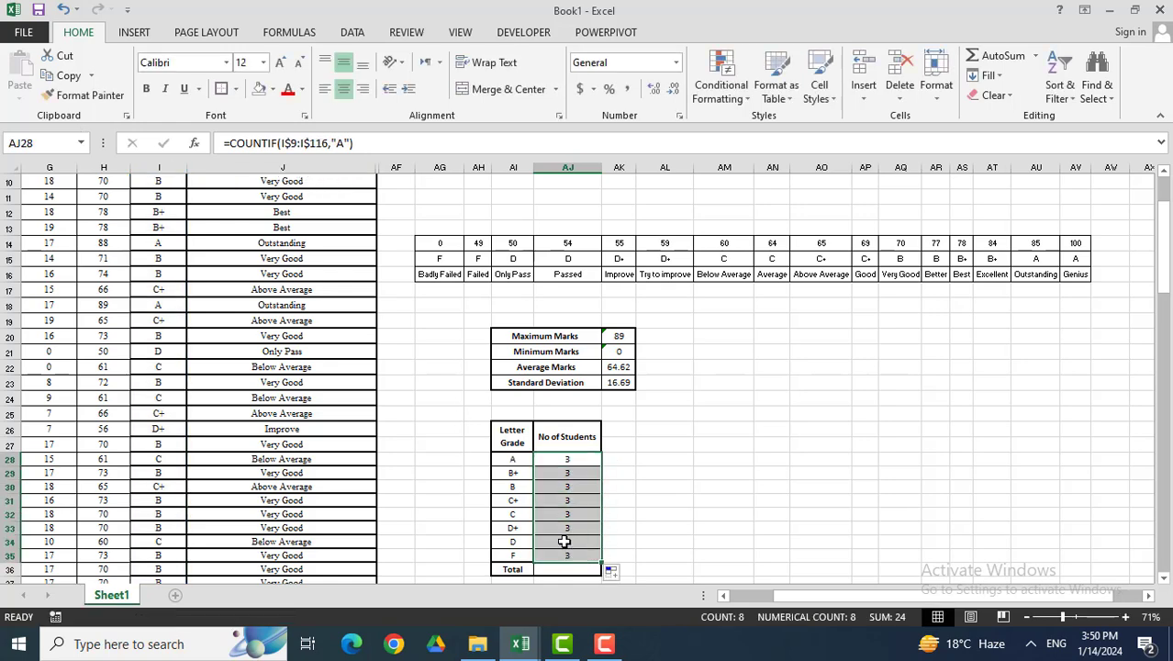
pyautogui.scroll(3, 406, 432)
pyautogui.scroll(-3, 478, 449)
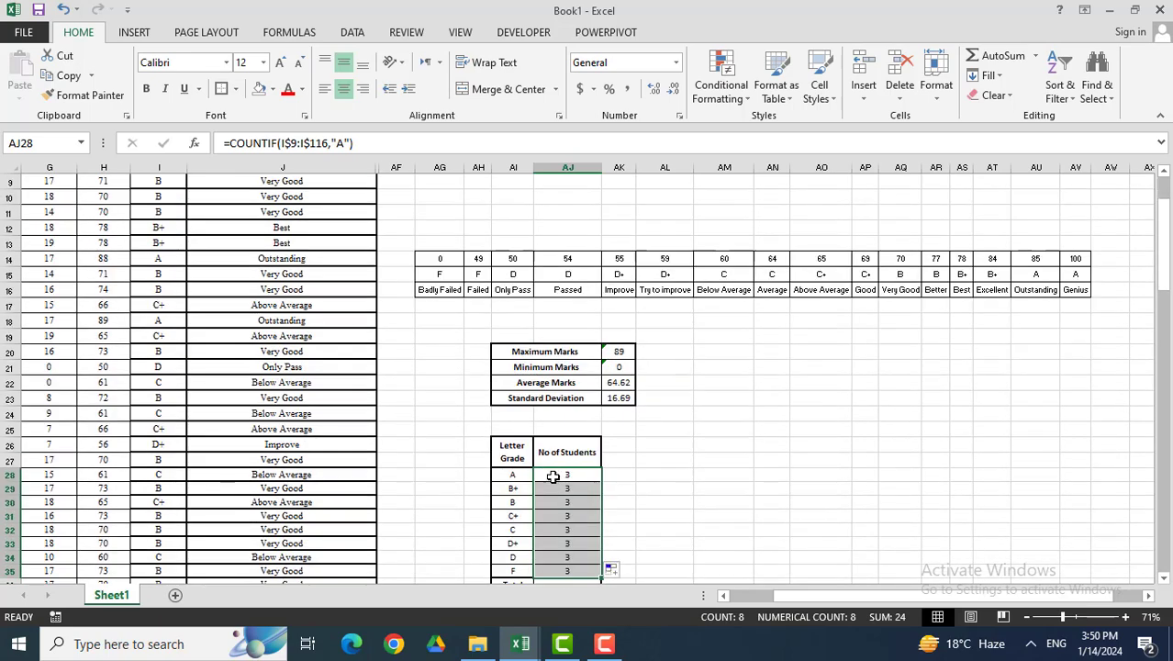
# Step: Examine the range and criterion of the refilled COUNTIF formulas in AJ32 and AJ29 without changing them
pyautogui.doubleClick(556, 474)
pyautogui.scroll(3, 272, 375)
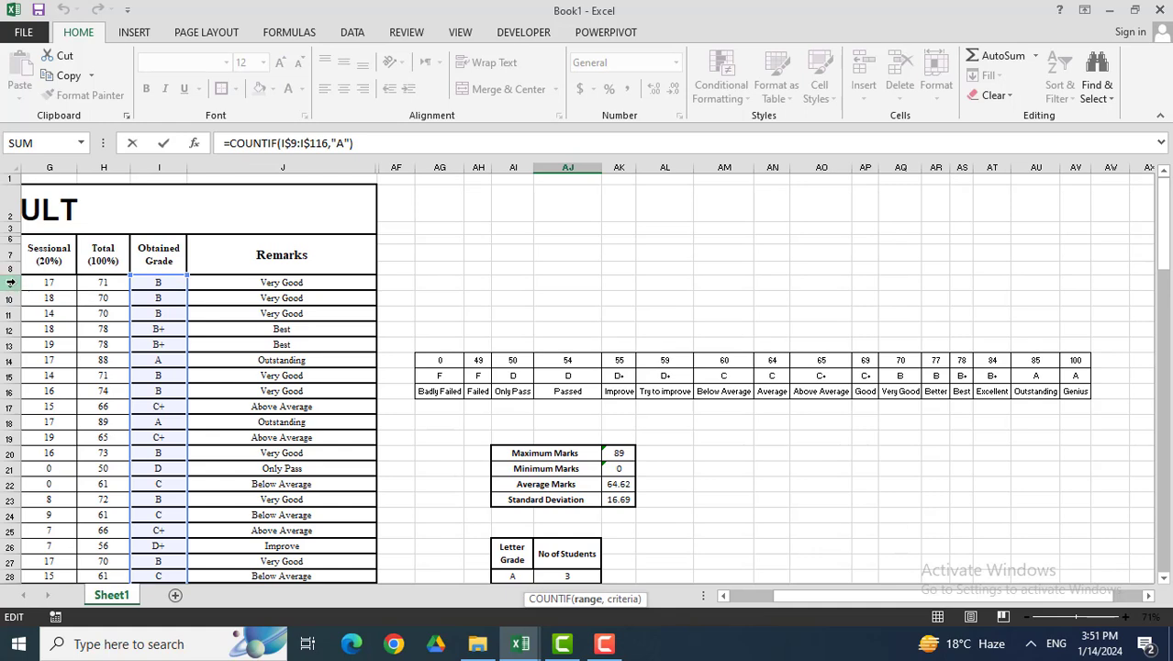
pyautogui.scroll(-3, 581, 471)
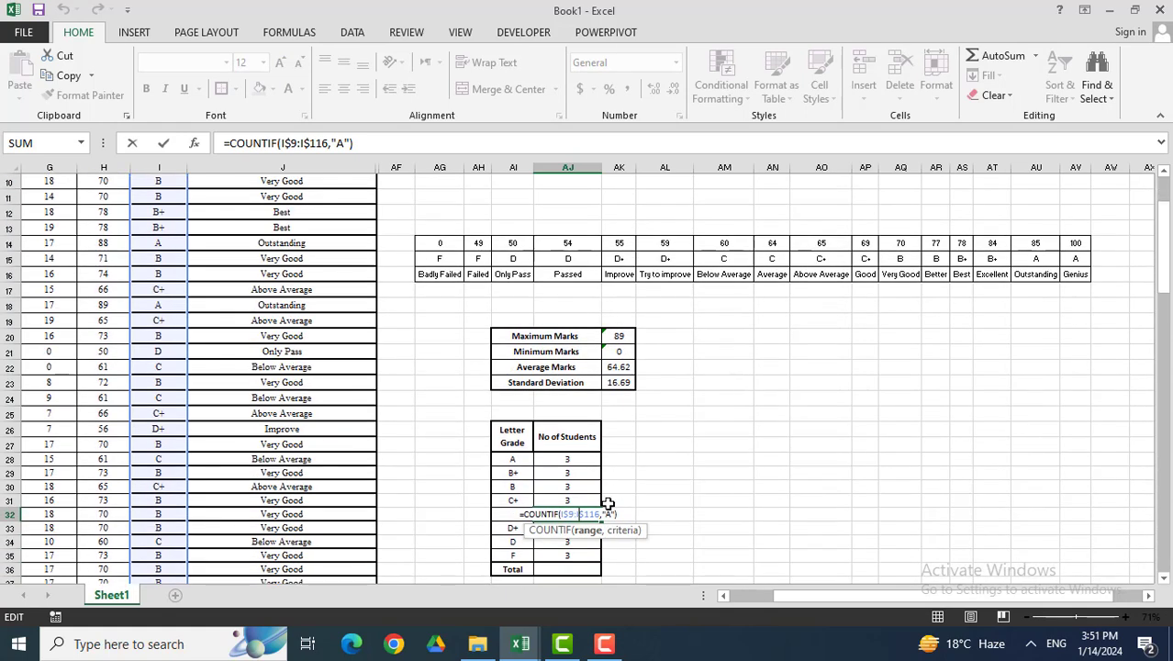
pyautogui.hotkey('ctrl', 'Return')
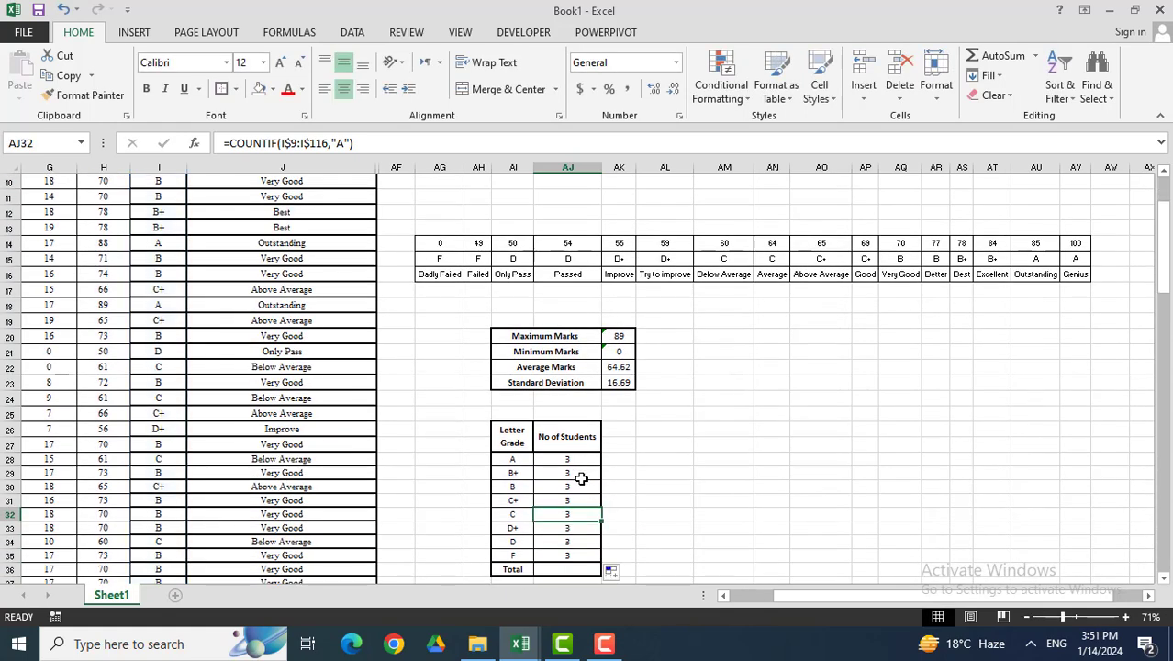
pyautogui.doubleClick(581, 473)
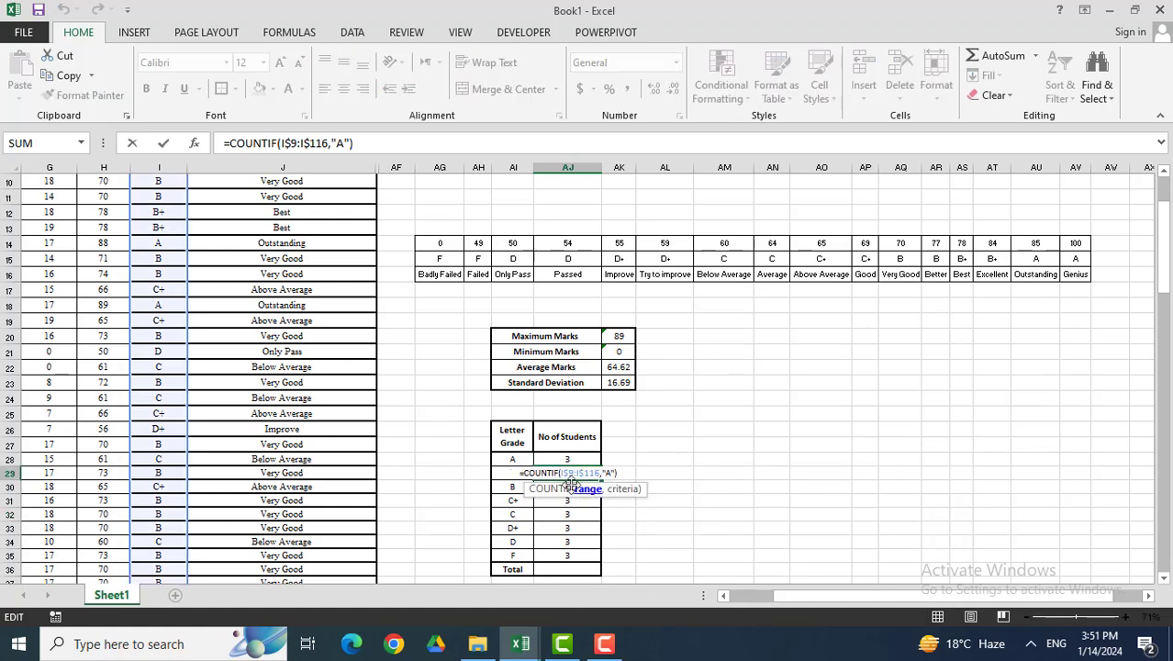
pyautogui.press('Escape')
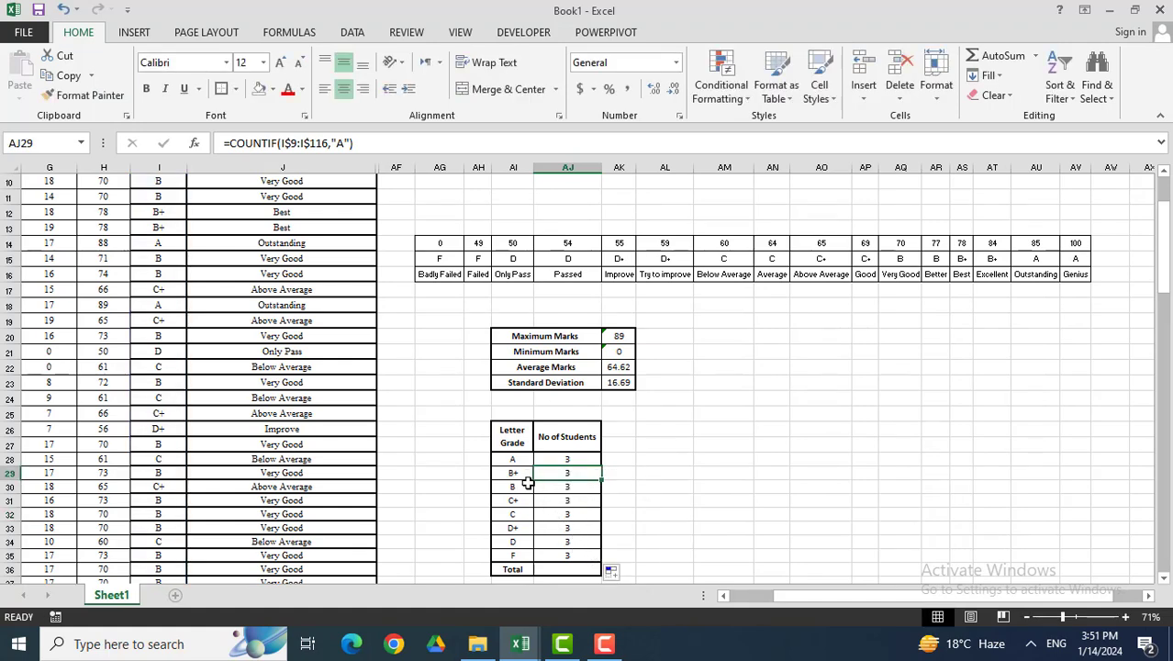
# Step: Change the criterion of the COUNTIF formula in AJ29 to "B+"
pyautogui.doubleClick(578, 472)
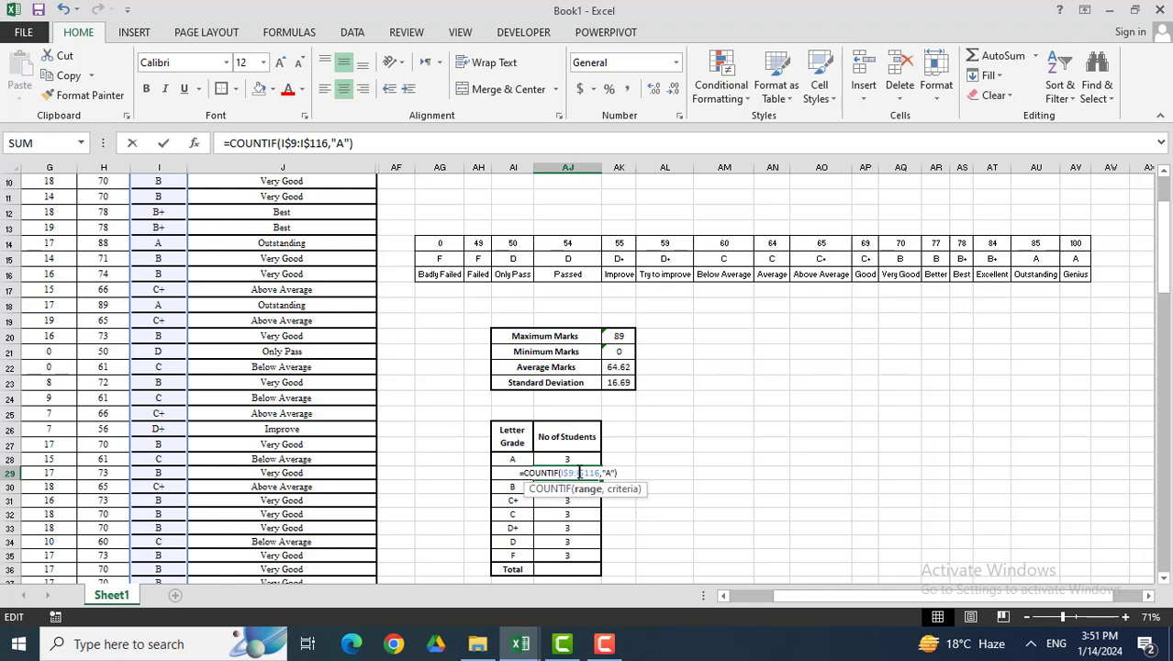
pyautogui.click(350, 145)
pyautogui.press('BackSpace')
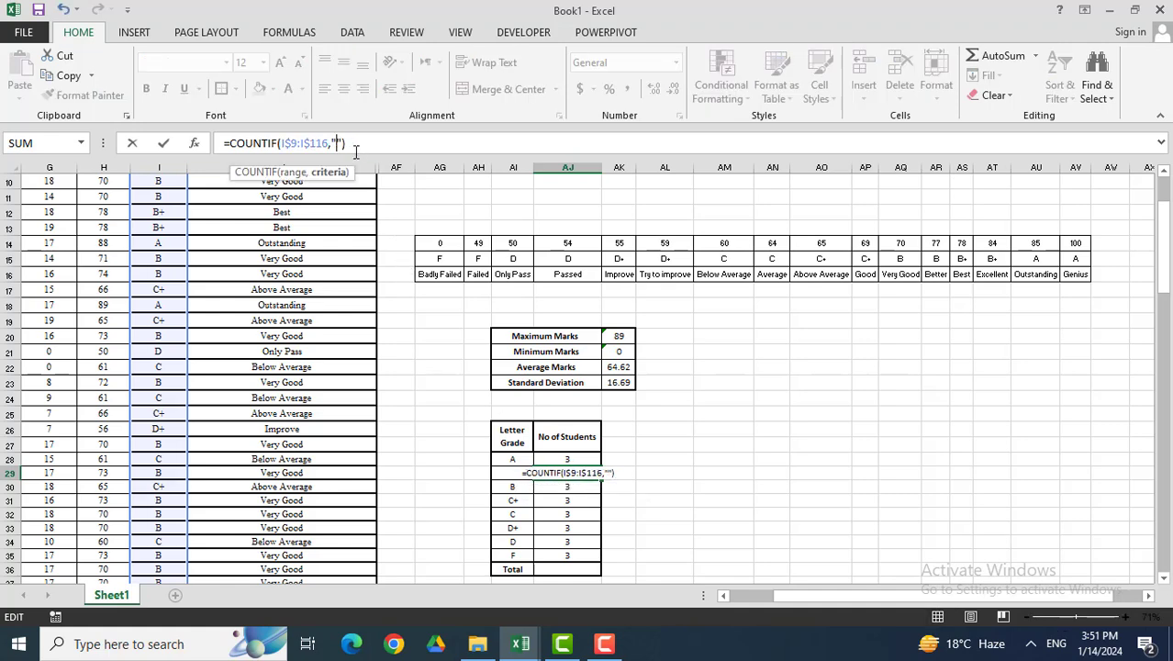
pyautogui.write('B+')
pyautogui.press('Return')
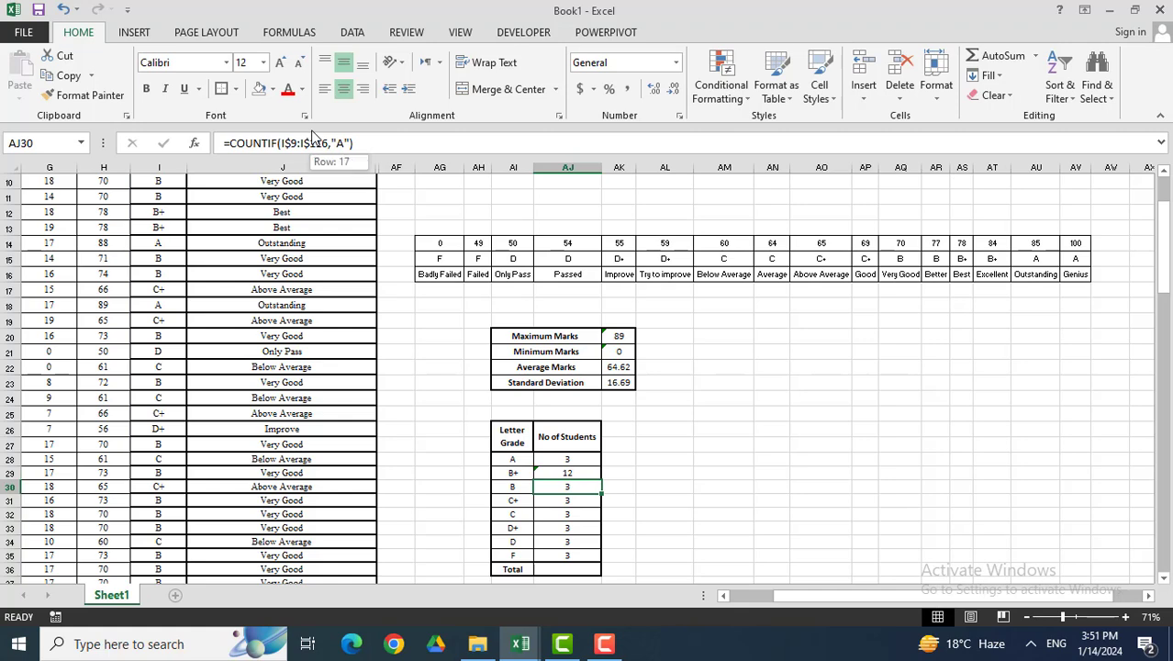
# Step: Change the criterion of the COUNTIF formula in AJ30 to "B"
pyautogui.click(358, 145)
pyautogui.click(349, 144)
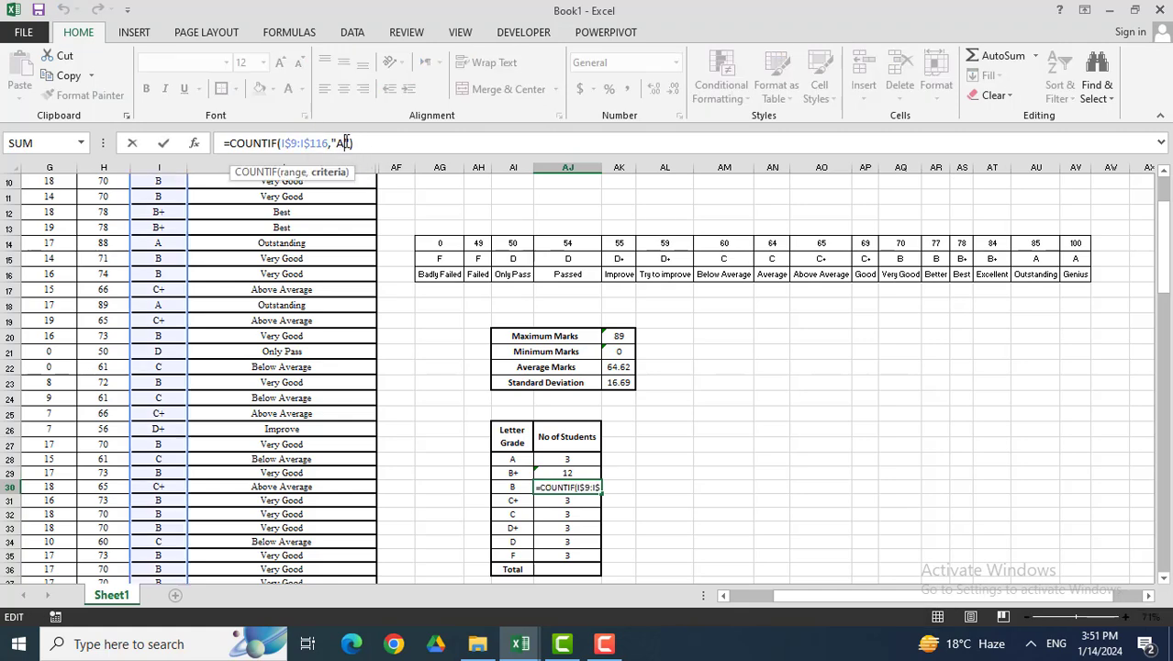
pyautogui.press('BackSpace')
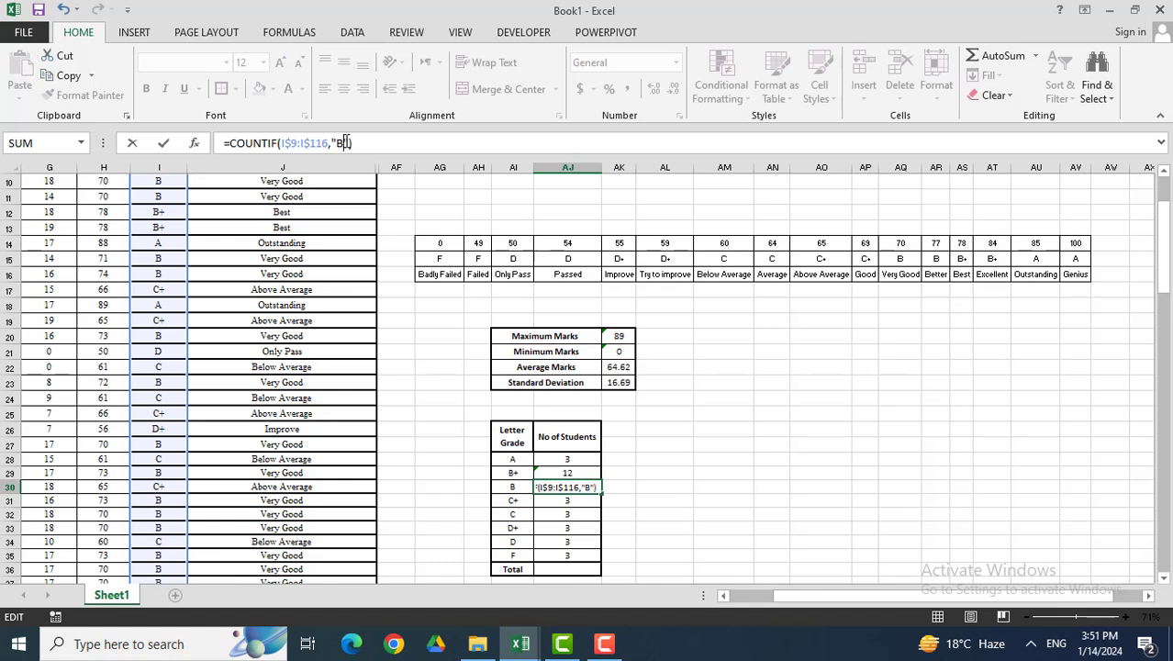
pyautogui.write('B')
pyautogui.press('Return')
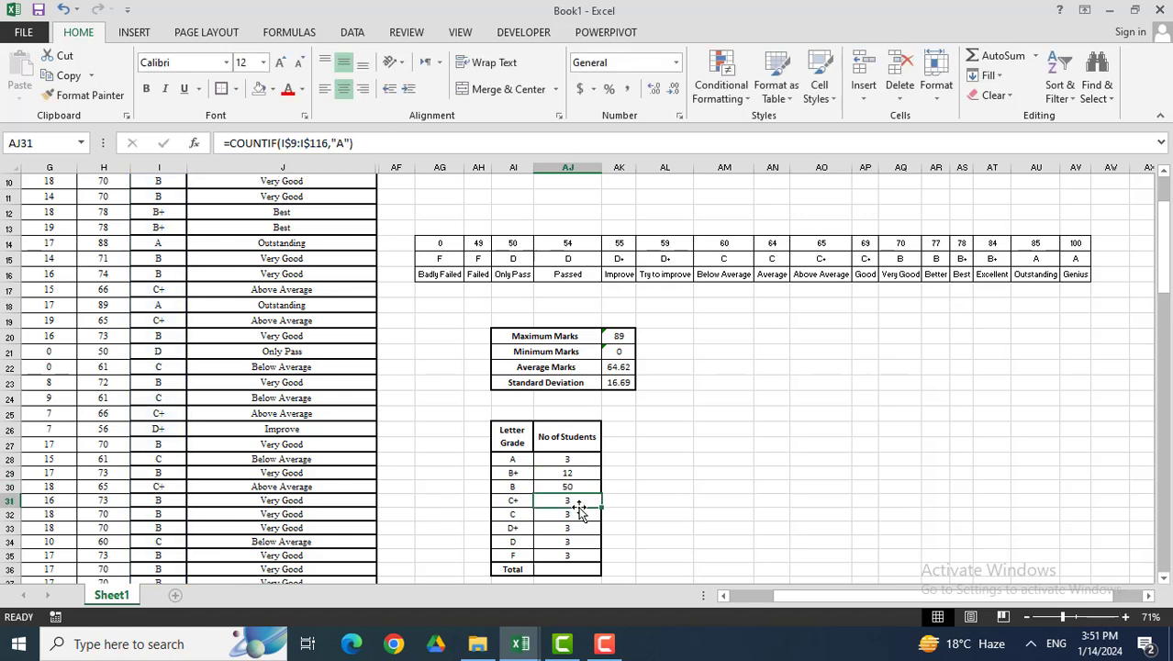
pyautogui.click(336, 143)
pyautogui.press('Delete')
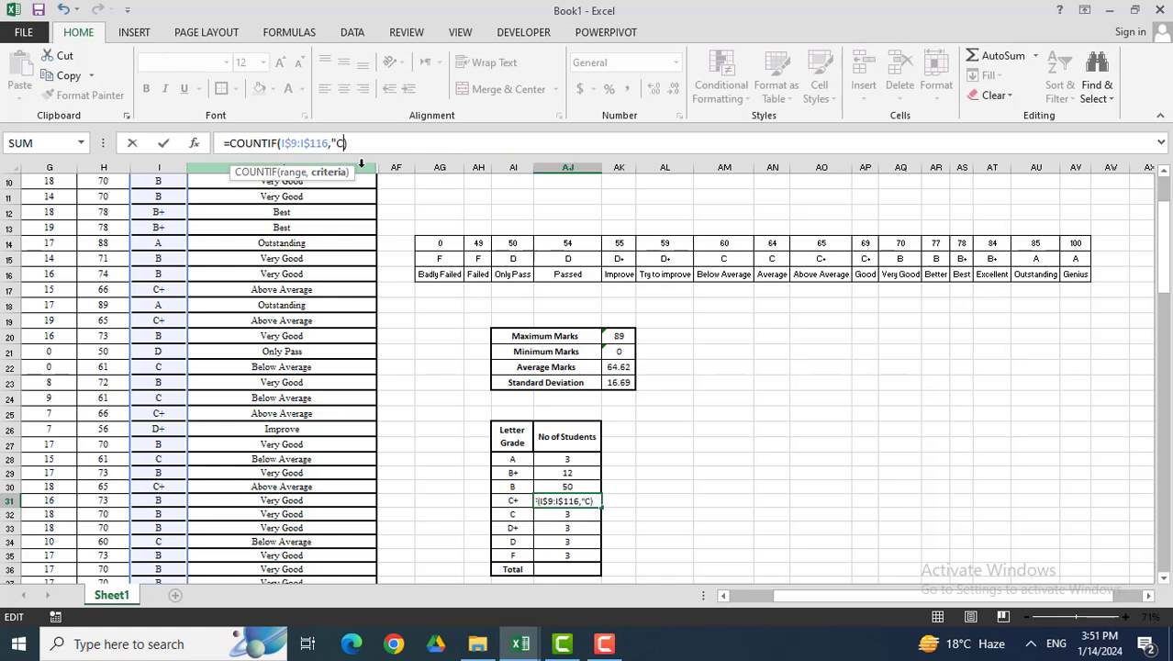
pyautogui.write('C+')
pyautogui.press('Return')
pyautogui.press('Return')
pyautogui.press('Escape')
# Step: Change the criterion of the COUNTIF formula in AJ31 to "C+"
pyautogui.doubleClick(576, 499)
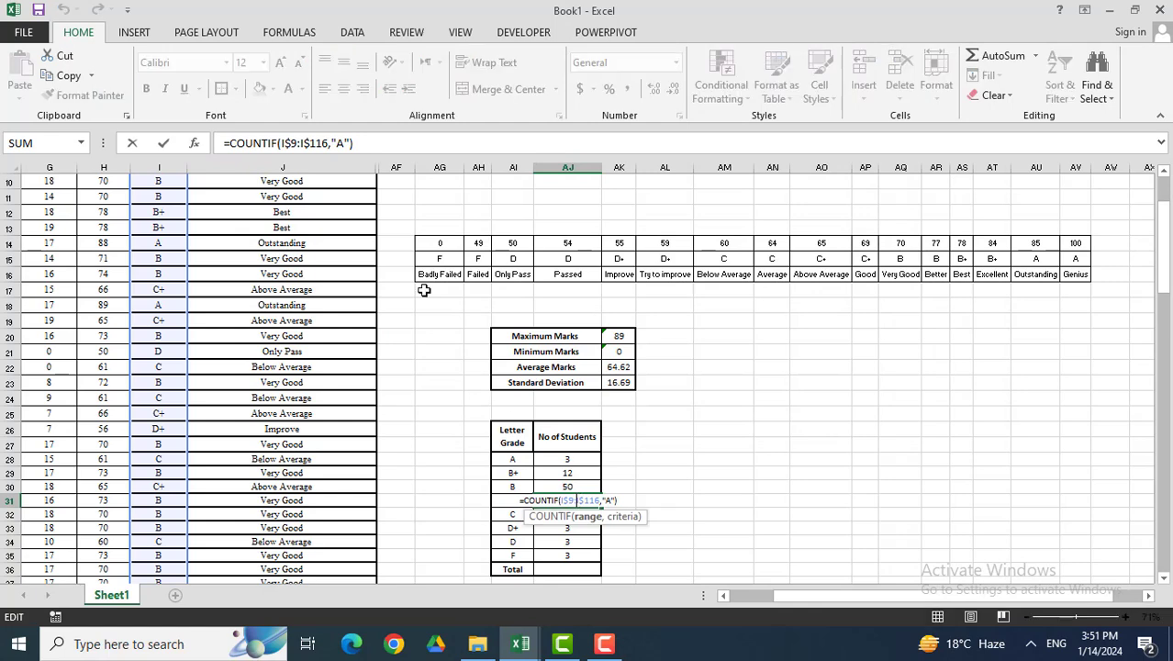
pyautogui.click(342, 145)
pyautogui.press('BackSpace')
pyautogui.write('C+')
pyautogui.press('Return')
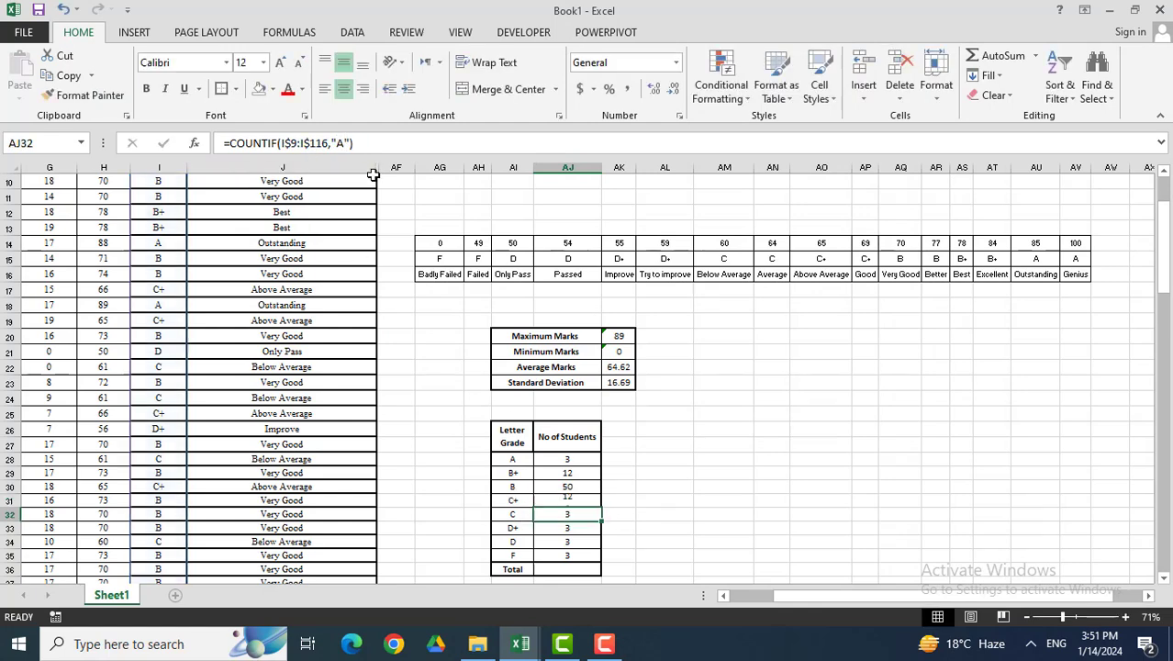
# Step: Change the COUNTIF criteria to "C" in AJ32 and to "D+" in AJ33
pyautogui.click(337, 145)
pyautogui.press('Delete')
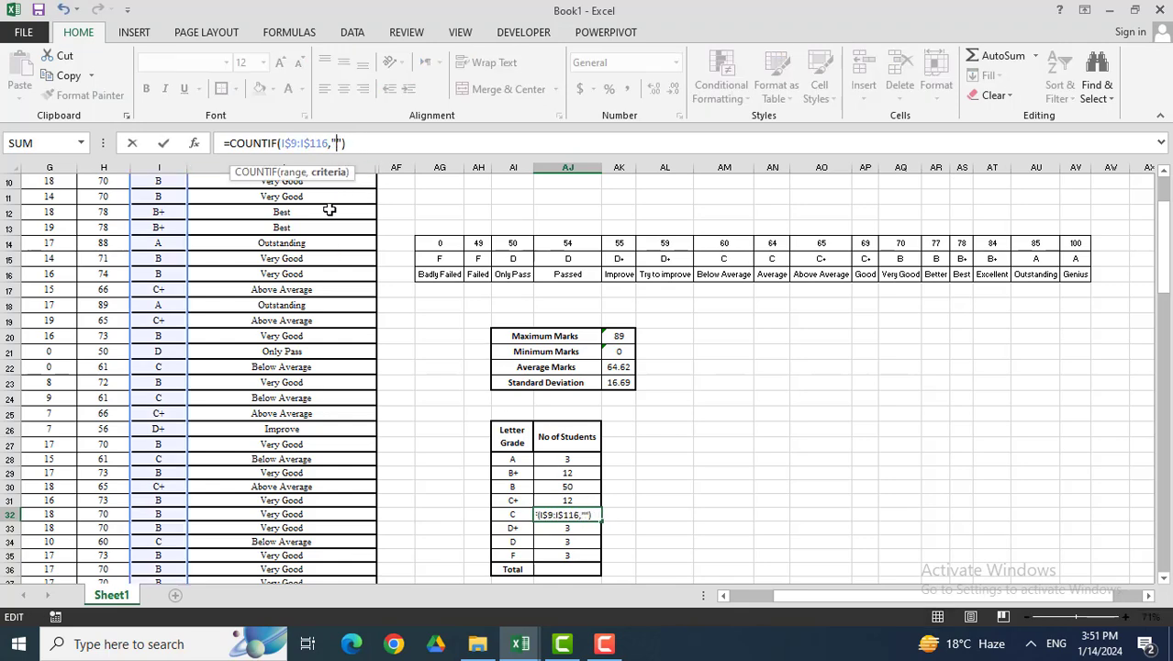
pyautogui.write('C')
pyautogui.press('Return')
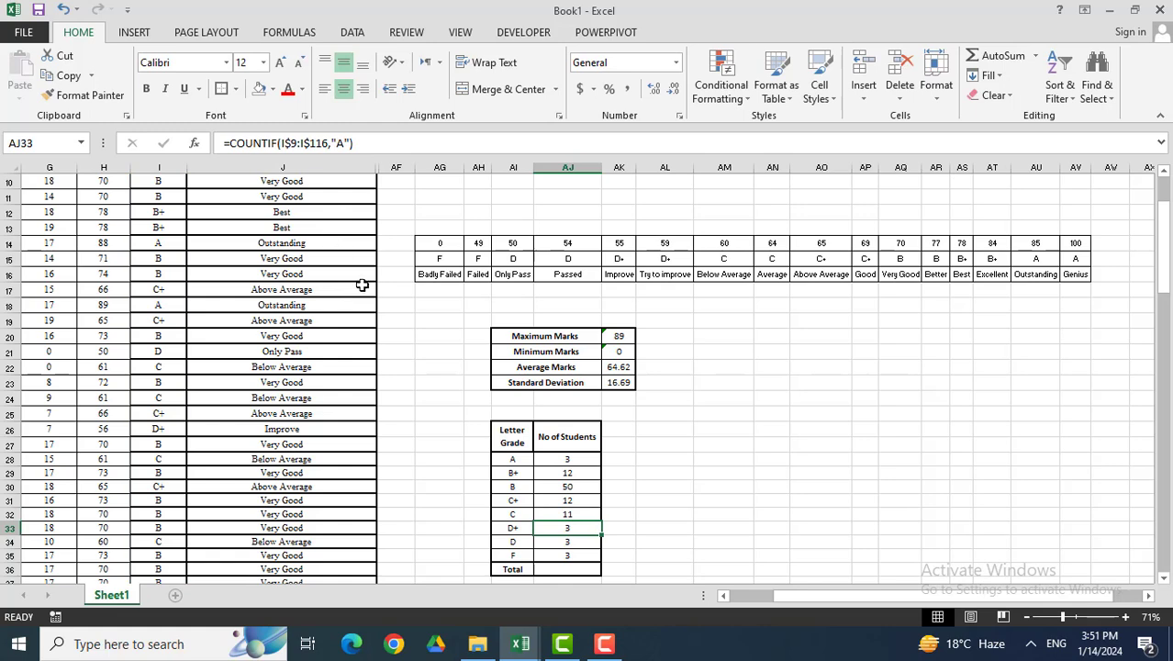
pyautogui.click(345, 139)
pyautogui.press('Delete')
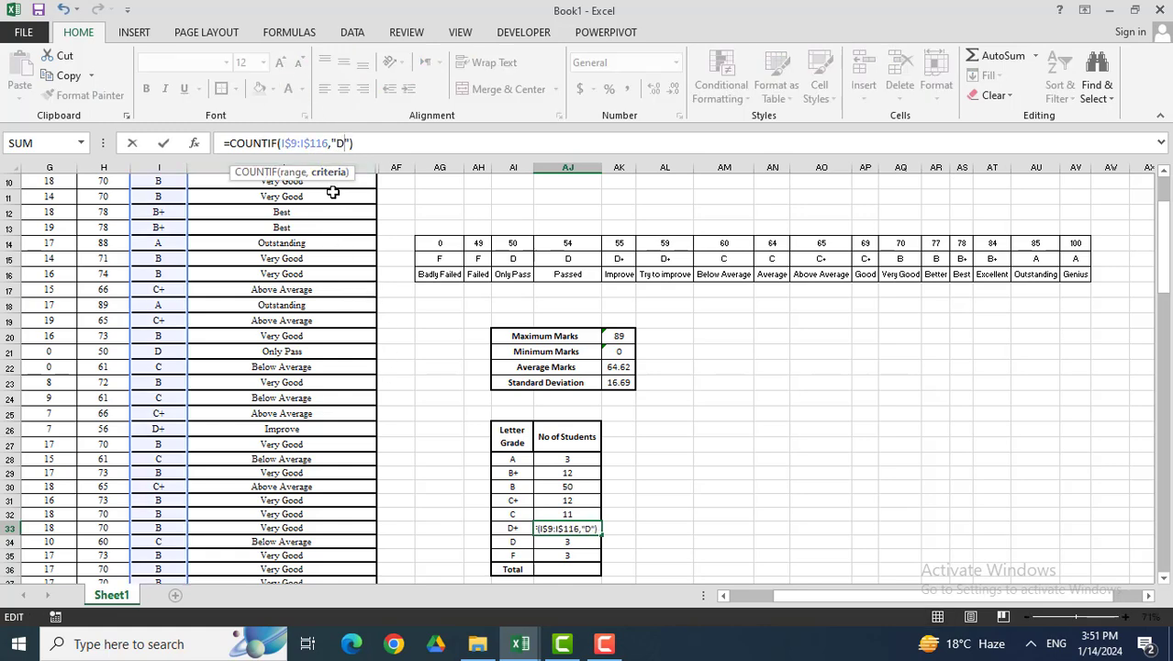
pyautogui.write('D+')
pyautogui.press('Return')
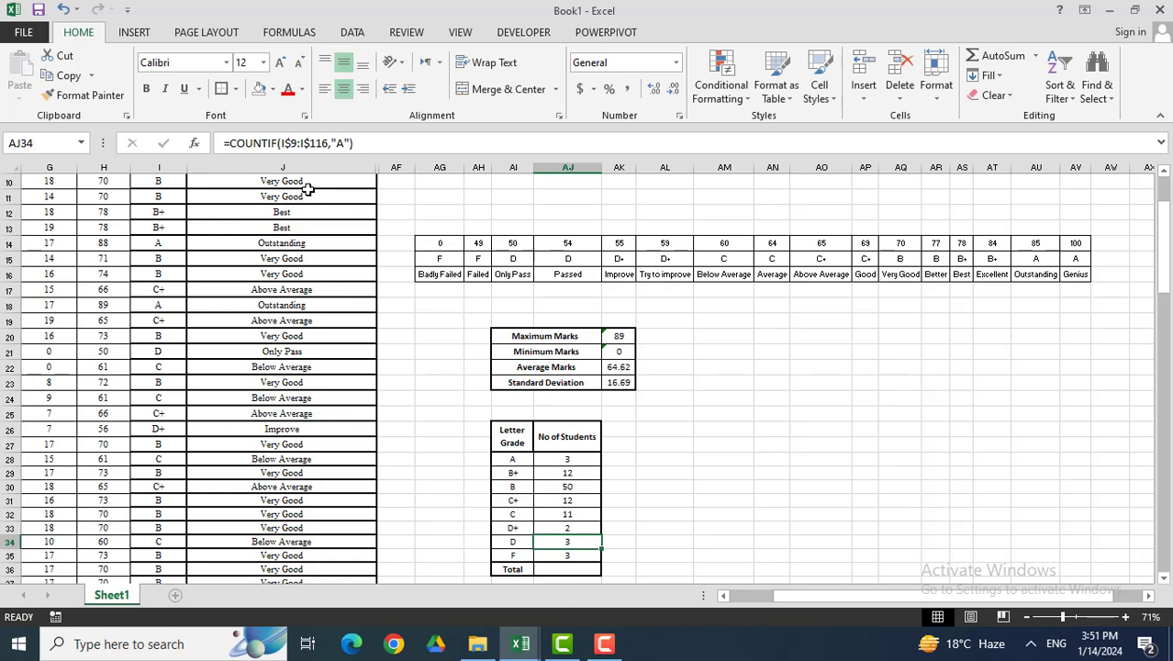
# Step: Change the COUNTIF criteria to "D" in AJ34 and to "F" in AJ35
pyautogui.click(341, 142)
pyautogui.press('Delete')
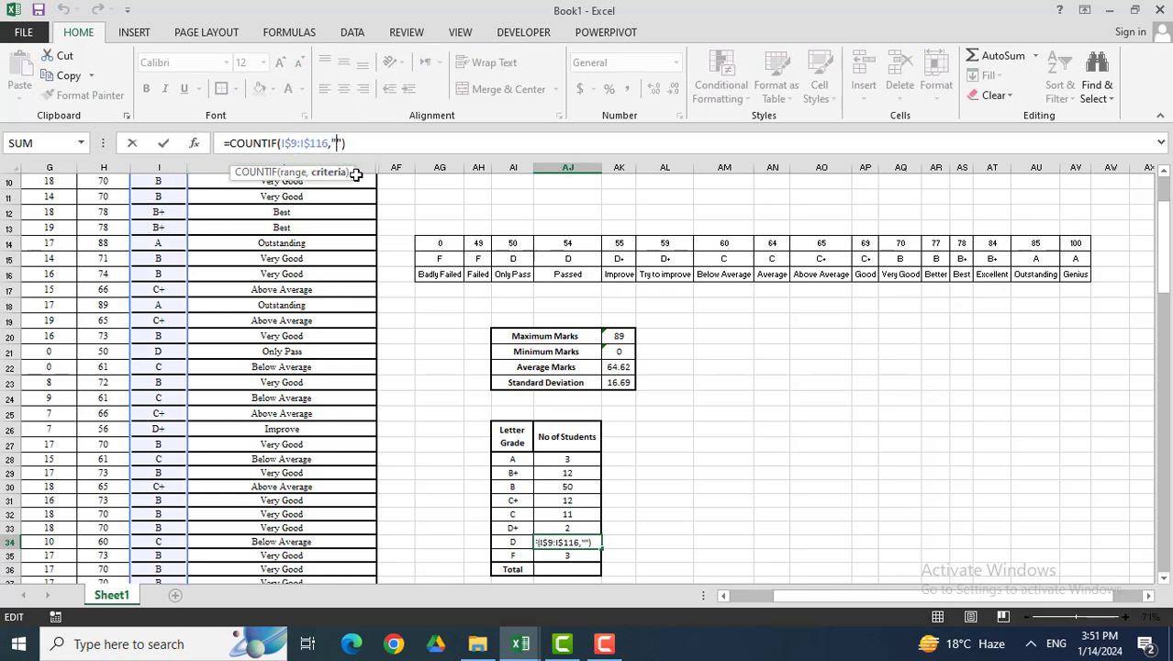
pyautogui.write('D')
pyautogui.press('Return')
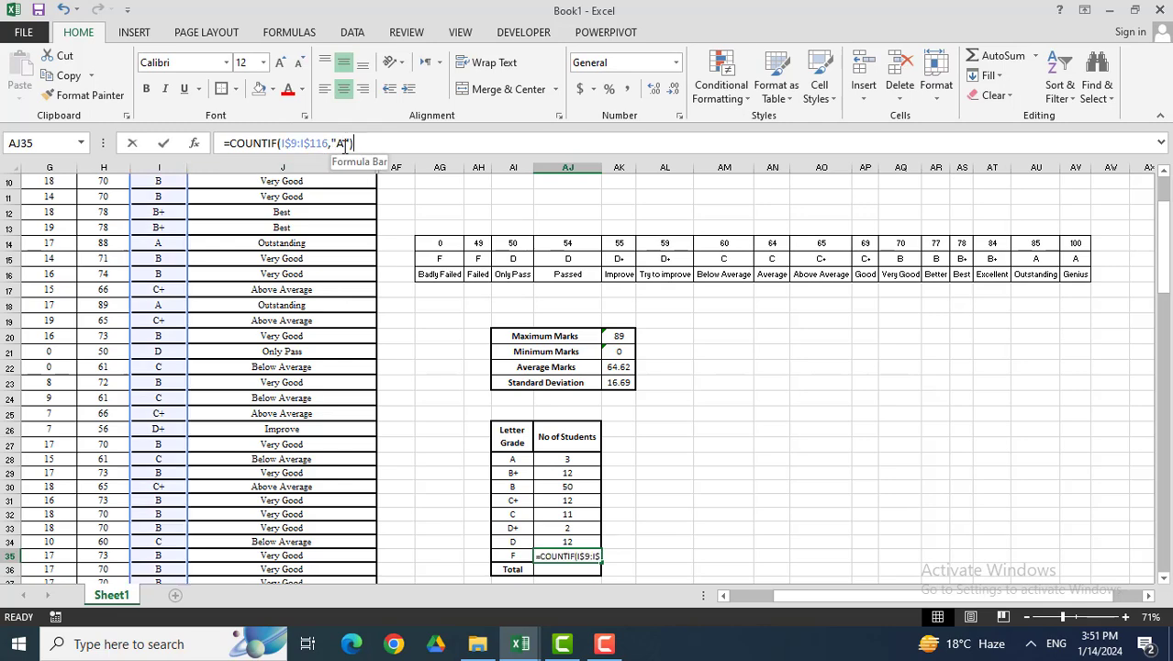
pyautogui.click(341, 142)
pyautogui.press('Delete')
pyautogui.write('F')
pyautogui.press('Return')
pyautogui.scroll(-2, 776, 454)
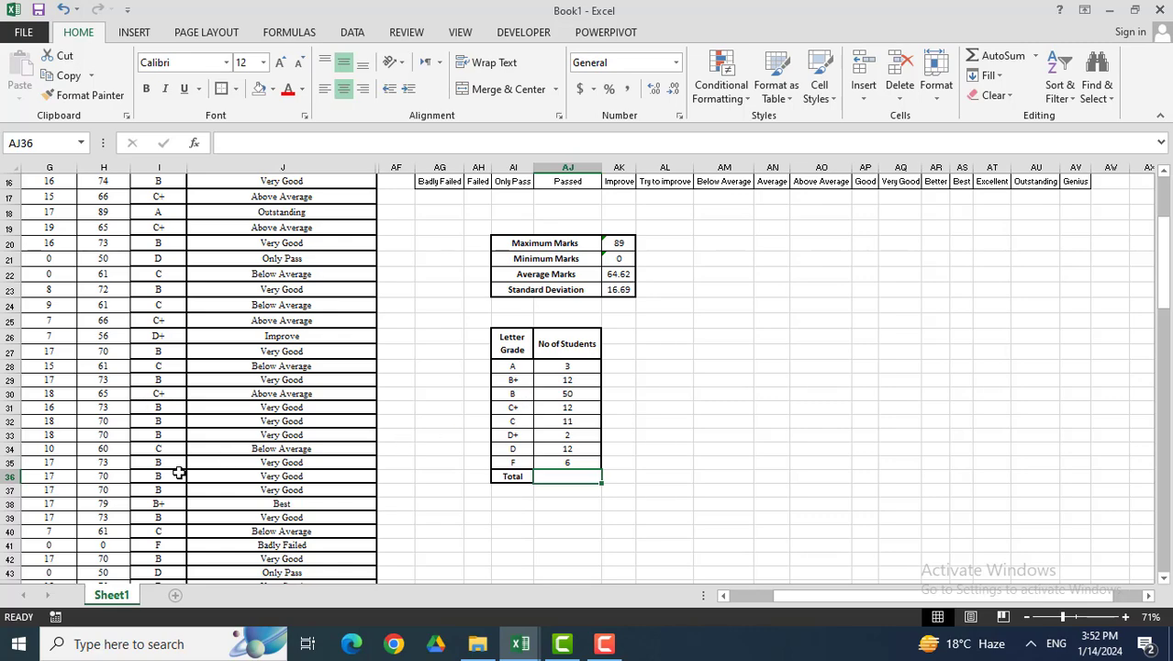
pyautogui.scroll(3, 179, 472)
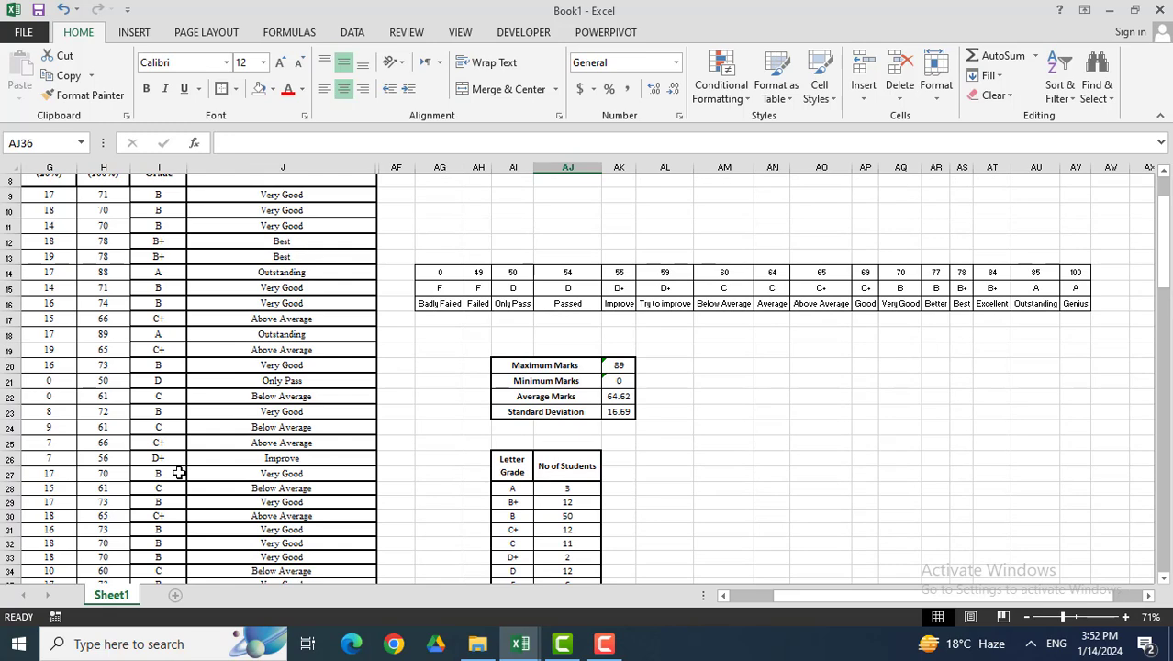
# Step: Total the number of students in AJ36 with a SUM formula over the letter grade counts AJ28:AJ35
pyautogui.scroll(-1, 179, 473)
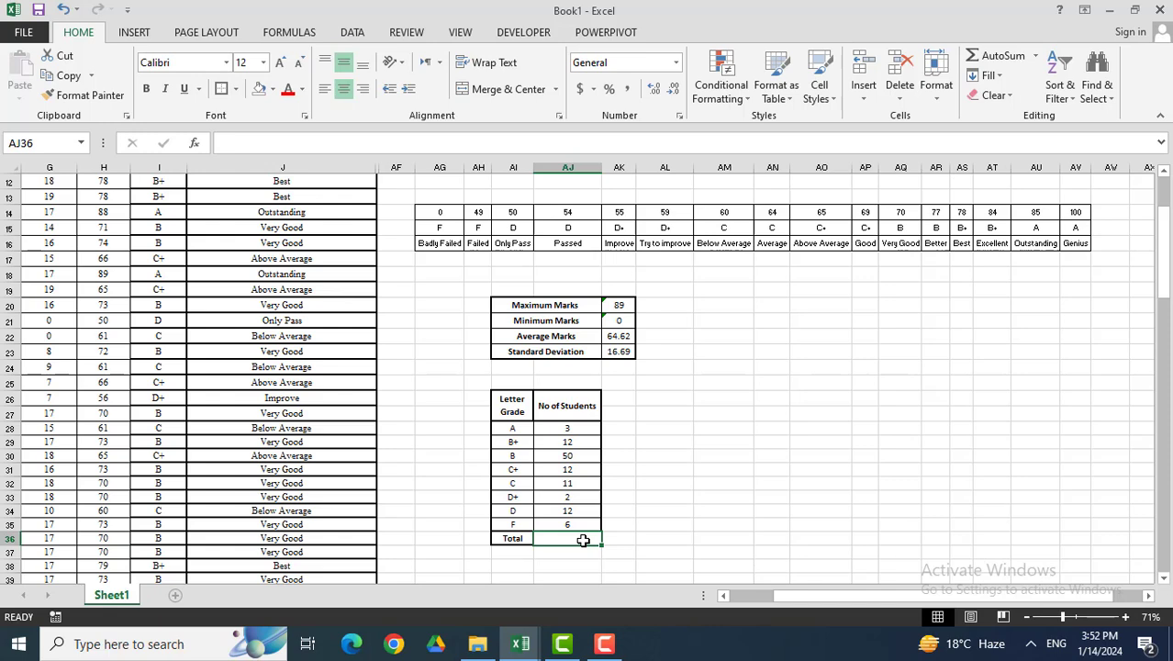
pyautogui.press('F2')
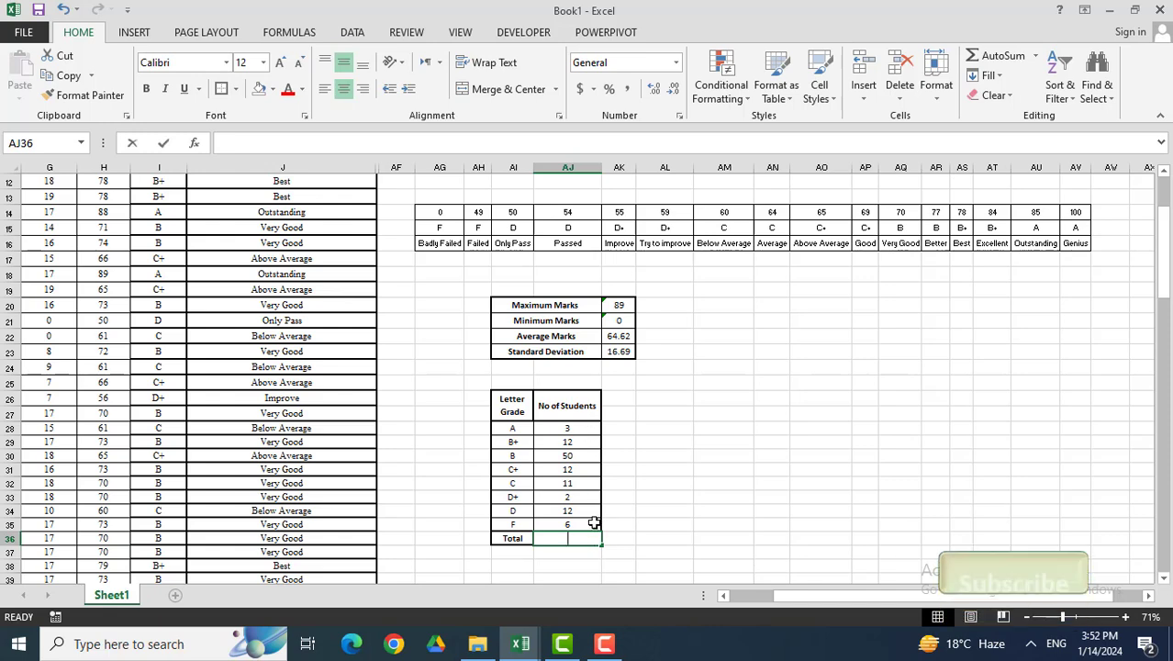
pyautogui.write('=SUM(')
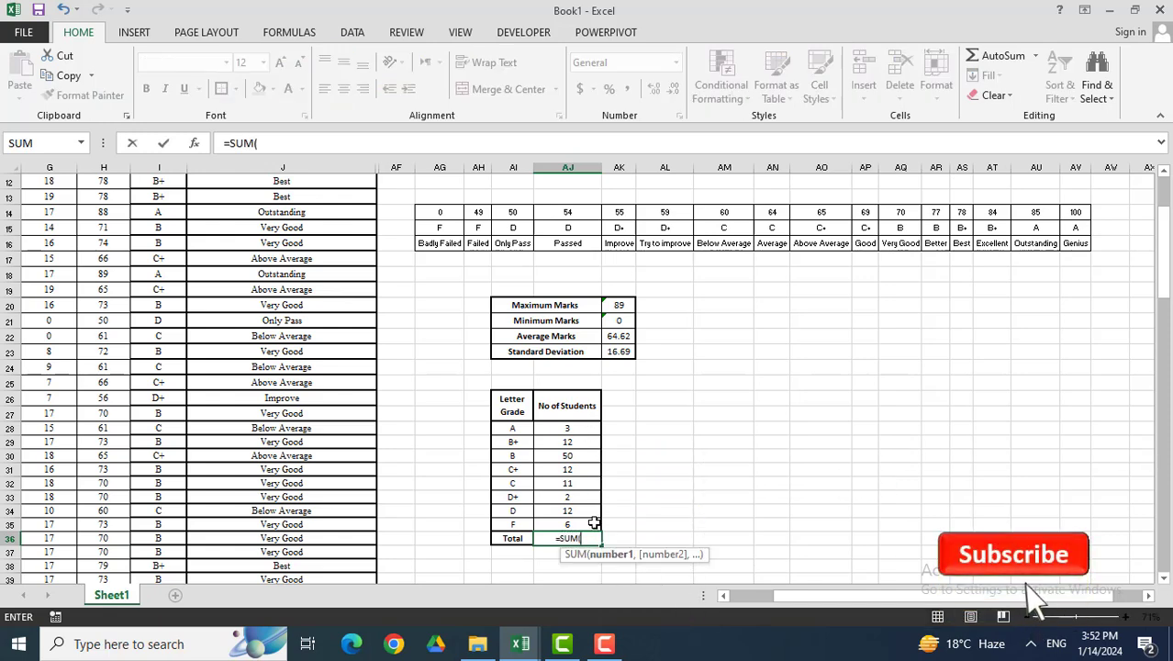
pyautogui.moveTo(571, 430); pyautogui.dragTo(584, 519)
pyautogui.press('Return')
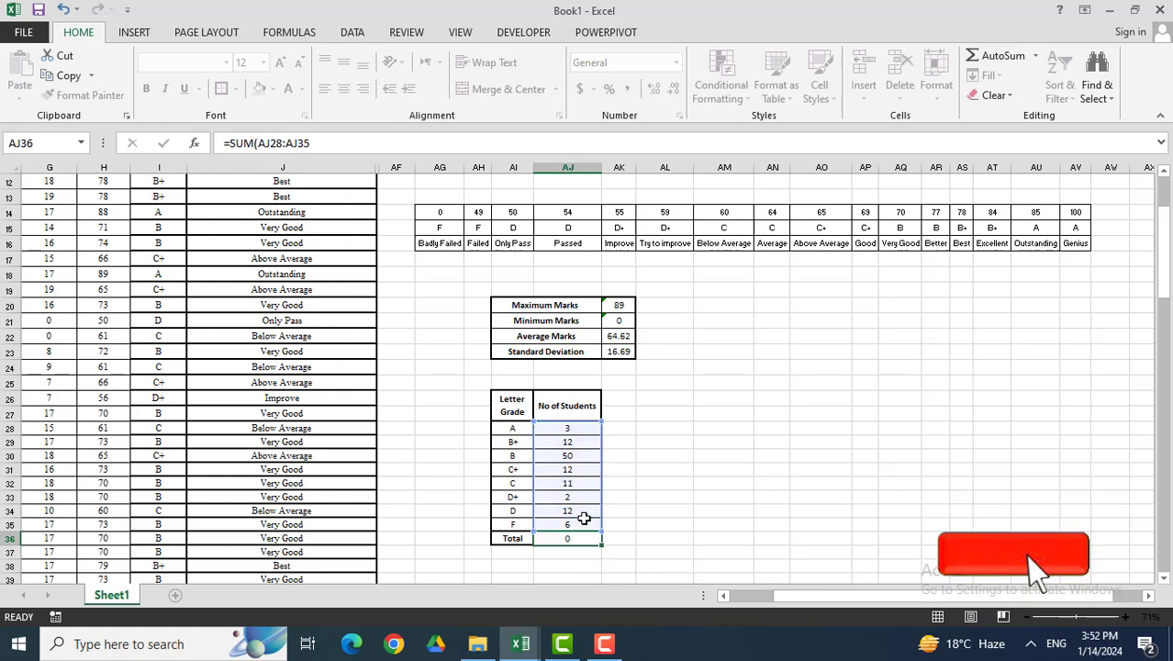
pyautogui.click(608, 541)
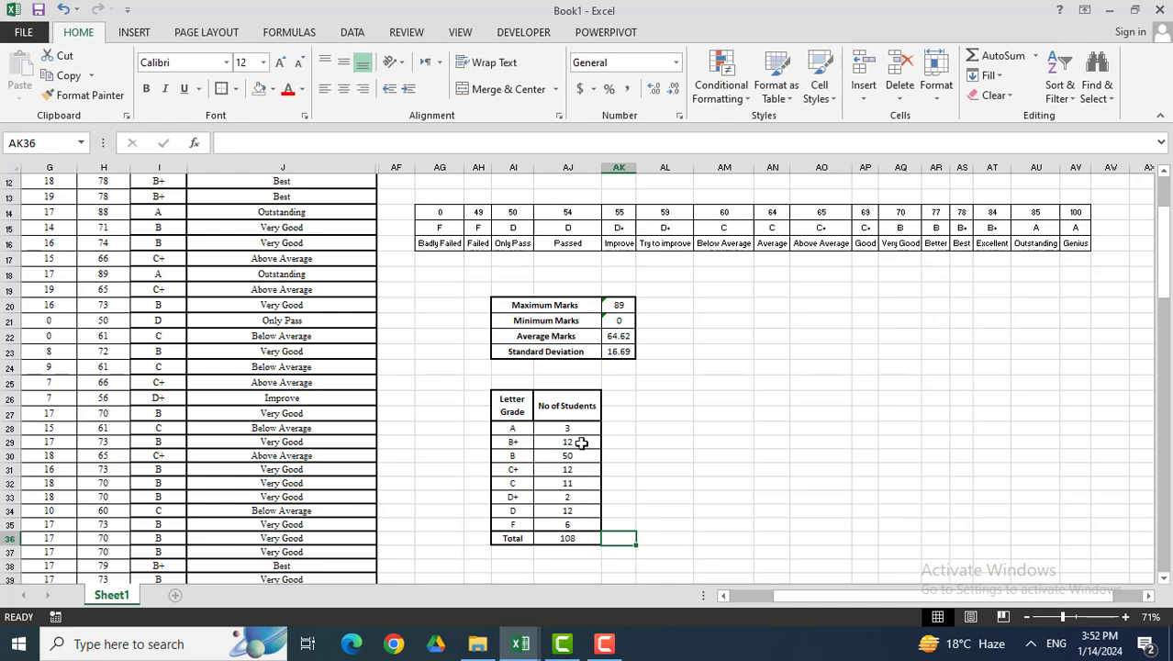
pyautogui.click(688, 482)
pyautogui.scroll(3, 681, 380)
pyautogui.scroll(1, 681, 380)
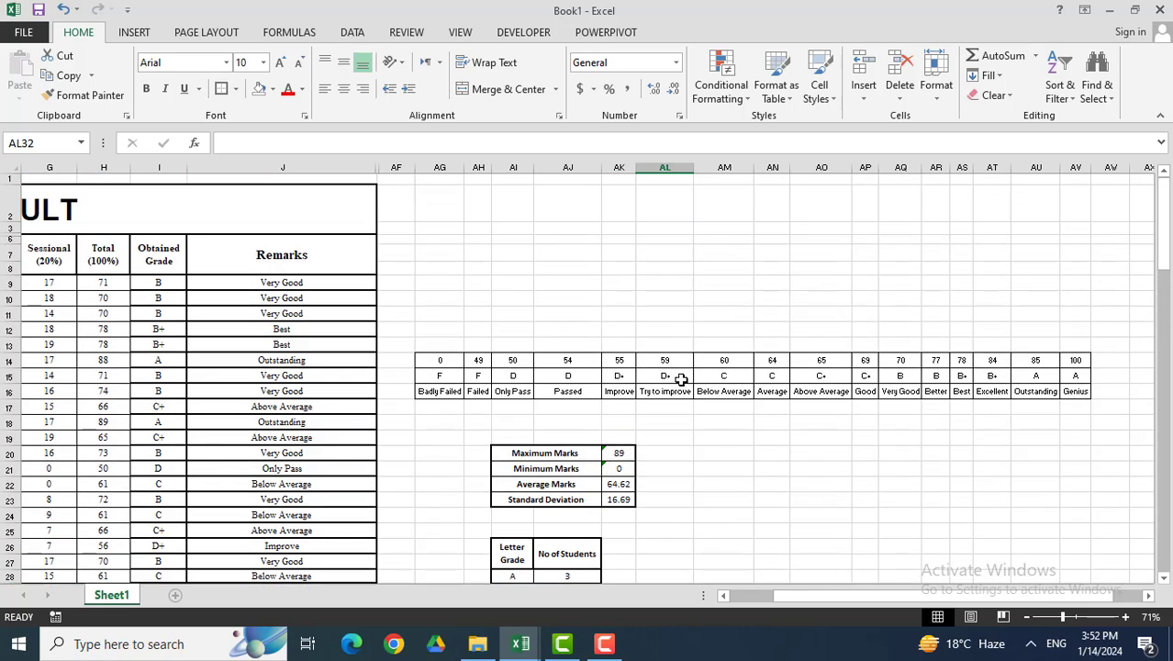